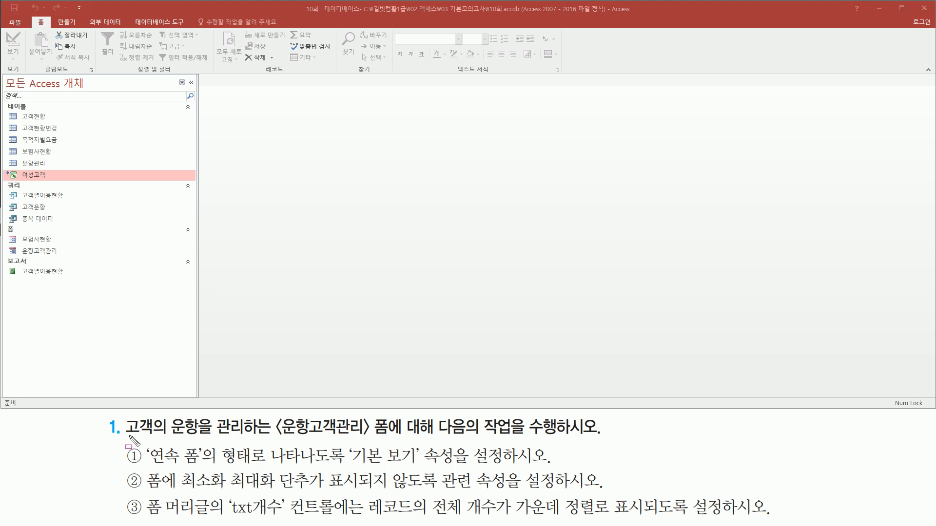
Open the 운항고객관리 form from the list of database objects
{"action": "left_click_drag", "start_coordinate": [125, 438], "coordinate": [600, 432]}
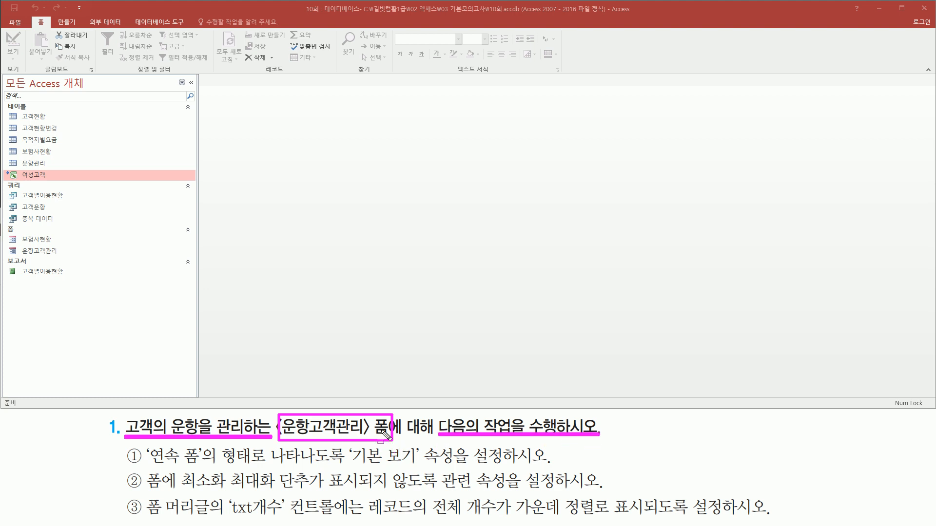
{"action": "left_click_drag", "start_coordinate": [9, 243], "coordinate": [69, 259]}
{"action": "key", "text": "Escape"}
{"action": "left_click", "coordinate": [54, 252]}
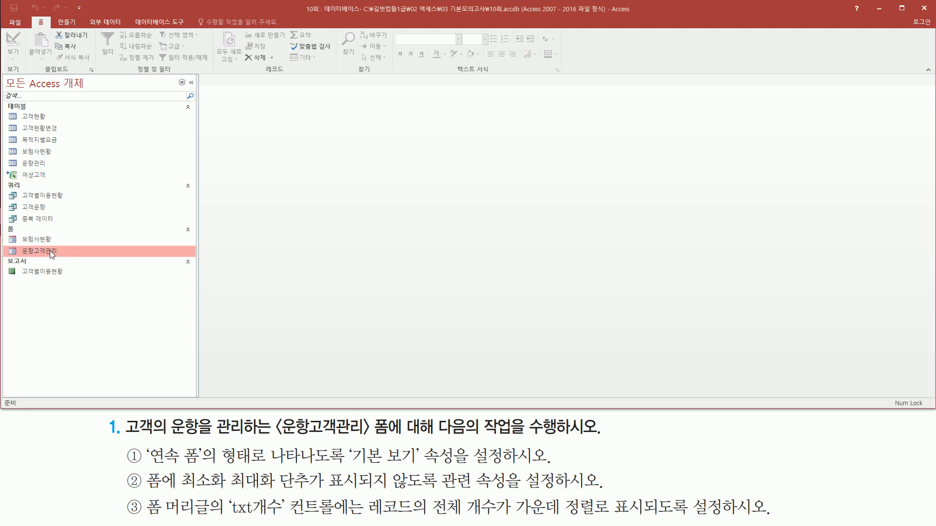
{"action": "double_click", "coordinate": [53, 253]}
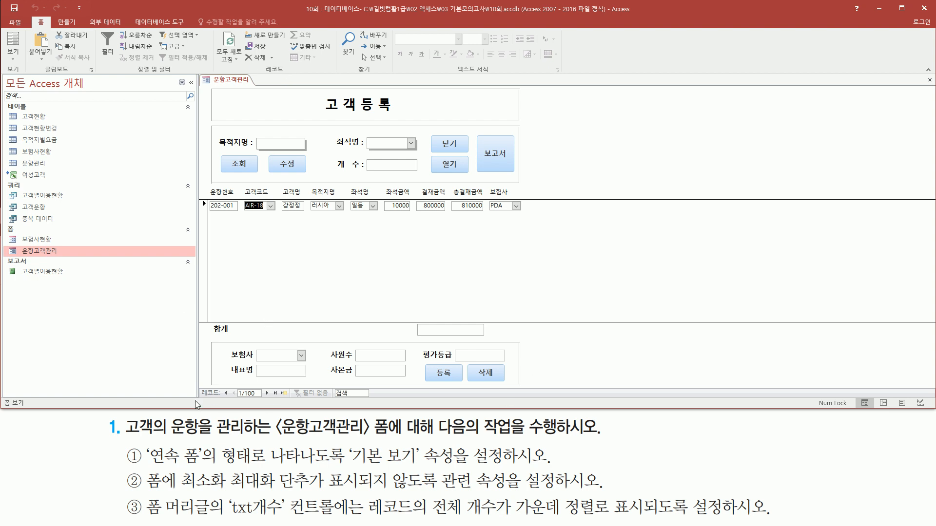
{"action": "mouse_move", "coordinate": [144, 444]}
{"action": "left_mouse_down"}
{"action": "mouse_move", "coordinate": [159, 464]}
{"action": "mouse_move", "coordinate": [209, 469]}
{"action": "mouse_move", "coordinate": [510, 470]}
{"action": "left_mouse_up"}
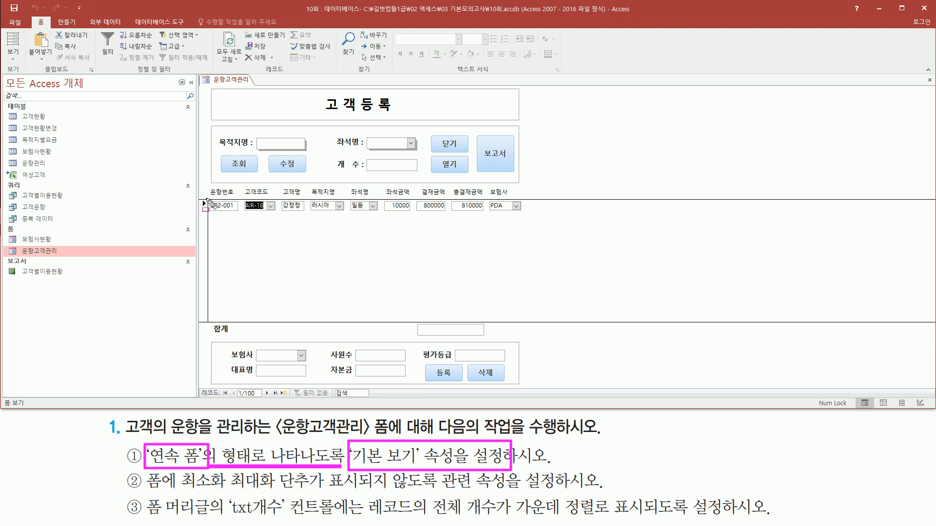
{"action": "left_click_drag", "start_coordinate": [207, 197], "coordinate": [527, 214]}
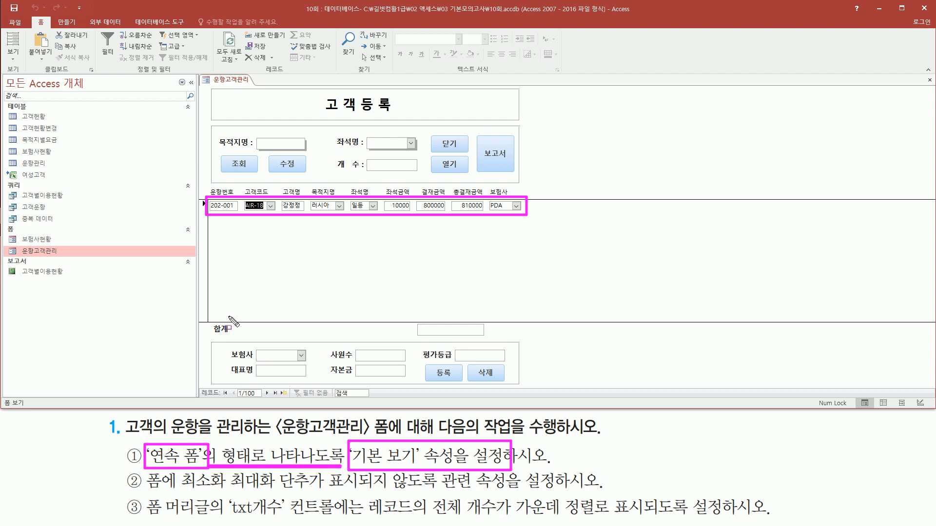
{"action": "left_click_drag", "start_coordinate": [211, 222], "coordinate": [511, 235]}
{"action": "mouse_move", "coordinate": [211, 240]}
{"action": "left_mouse_down"}
{"action": "mouse_move", "coordinate": [550, 266]}
{"action": "mouse_move", "coordinate": [521, 252]}
{"action": "left_mouse_up"}
{"action": "mouse_move", "coordinate": [210, 260]}
{"action": "left_mouse_down"}
{"action": "mouse_move", "coordinate": [419, 276]}
{"action": "mouse_move", "coordinate": [525, 272]}
{"action": "left_mouse_up"}
{"action": "key", "text": "Escape"}
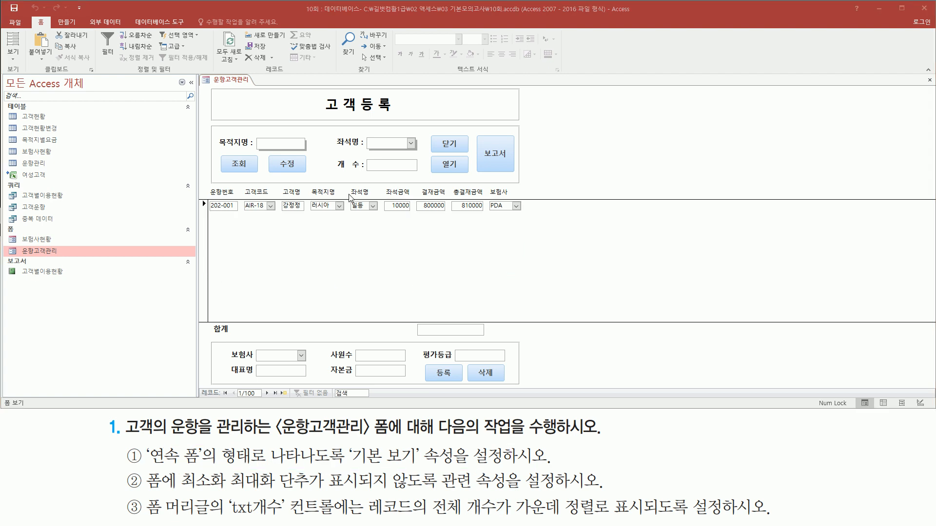
Switch the 운항고객관리 form to Design view and select the whole form
{"action": "right_click", "coordinate": [230, 84]}
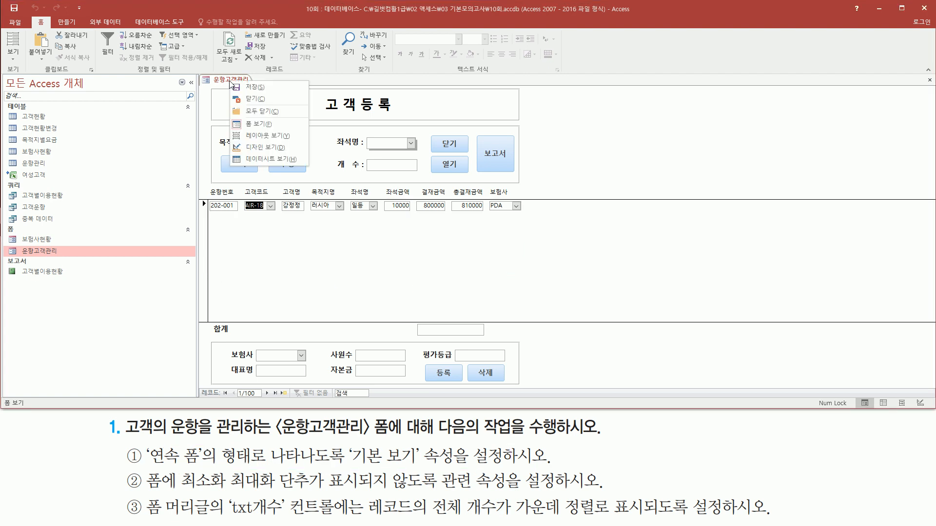
{"action": "left_click", "coordinate": [261, 147]}
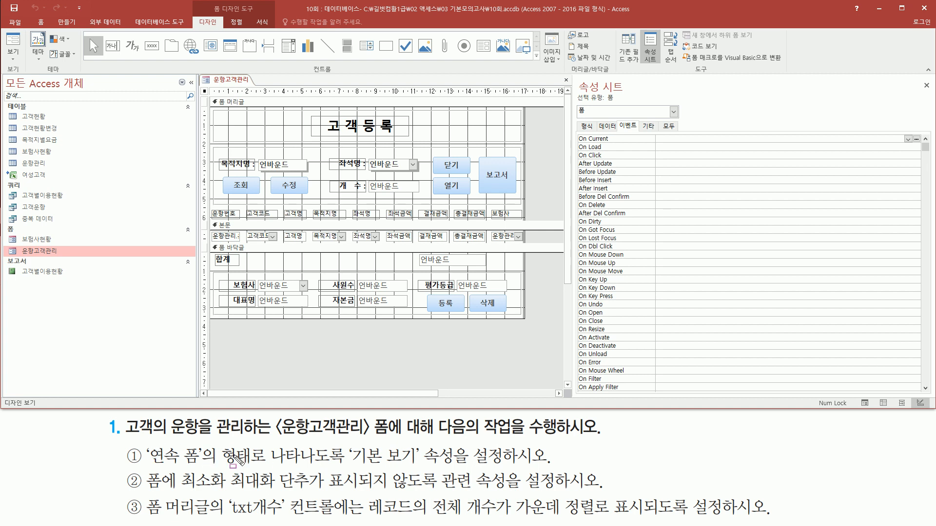
{"action": "left_click", "coordinate": [205, 92]}
{"action": "left_click_drag", "start_coordinate": [572, 75], "coordinate": [641, 91]}
{"action": "mouse_move", "coordinate": [581, 102]}
{"action": "left_mouse_down"}
{"action": "mouse_move", "coordinate": [616, 103]}
{"action": "mouse_move", "coordinate": [596, 132]}
{"action": "left_mouse_up"}
{"action": "key", "text": "Escape"}
Set the form's 기본 보기 property to 연속 폼
{"action": "left_click", "coordinate": [587, 126]}
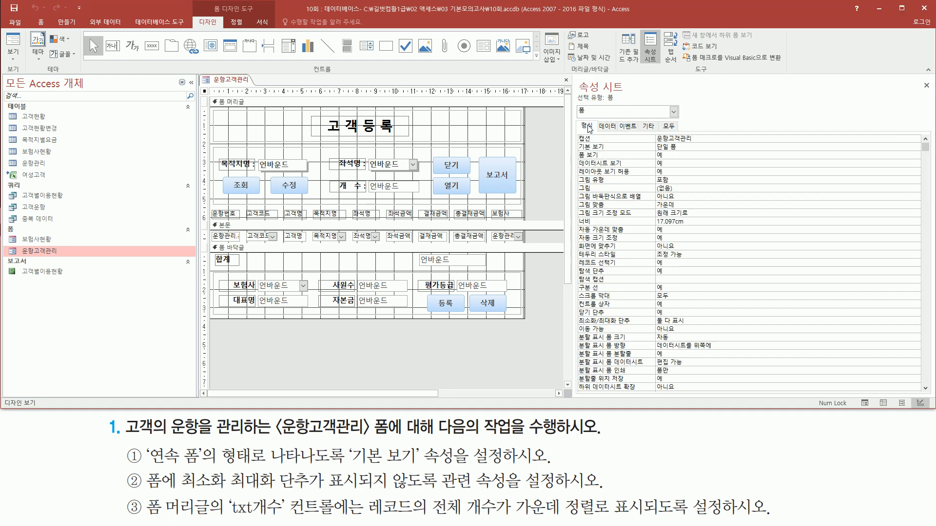
{"action": "mouse_move", "coordinate": [580, 142]}
{"action": "left_mouse_down"}
{"action": "mouse_move", "coordinate": [623, 153]}
{"action": "mouse_move", "coordinate": [577, 151]}
{"action": "left_mouse_up"}
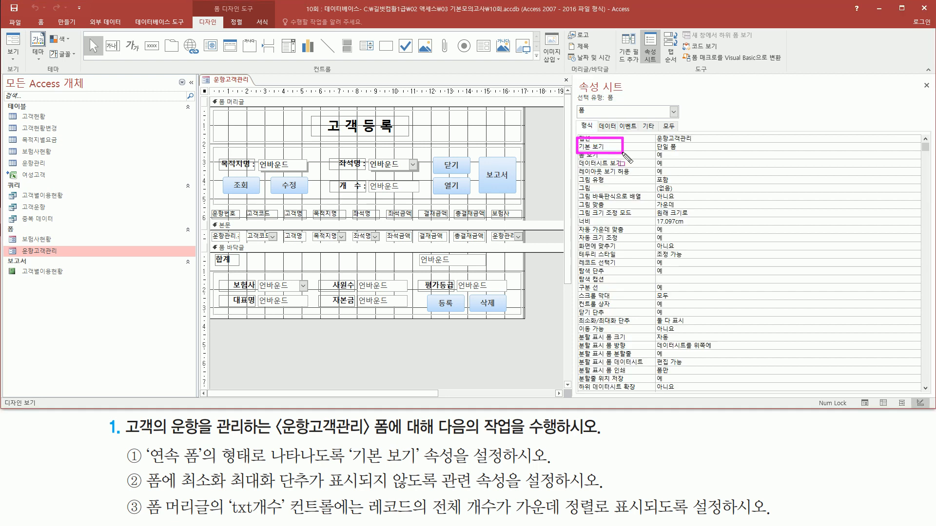
{"action": "left_click_drag", "start_coordinate": [651, 152], "coordinate": [685, 152]}
{"action": "left_click", "coordinate": [912, 147]}
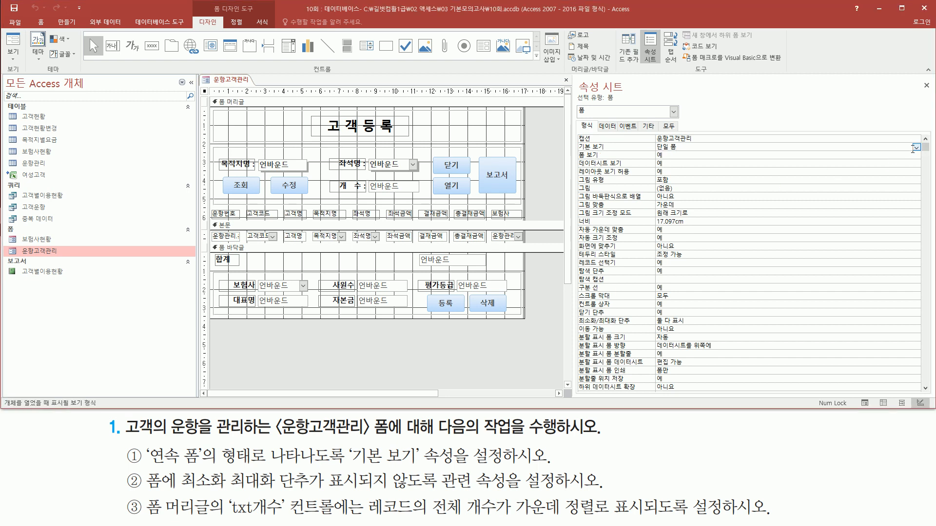
{"action": "left_click", "coordinate": [916, 147]}
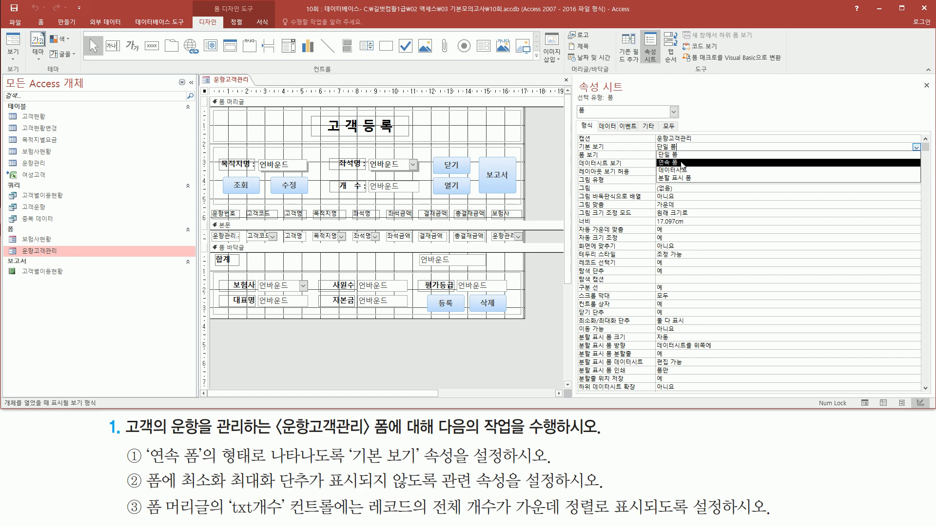
{"action": "left_click", "coordinate": [682, 163]}
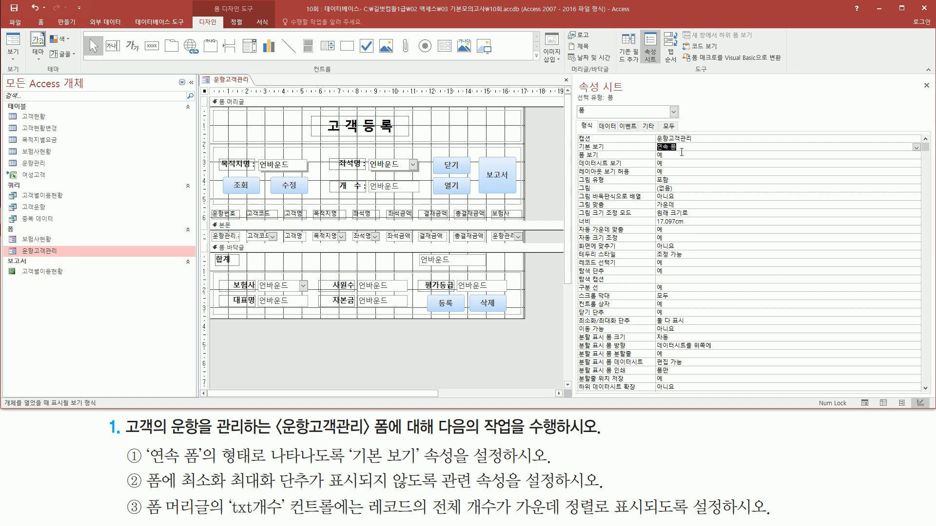
Display the form in Form view and examine how its detail records are laid out
{"action": "right_click", "coordinate": [538, 122]}
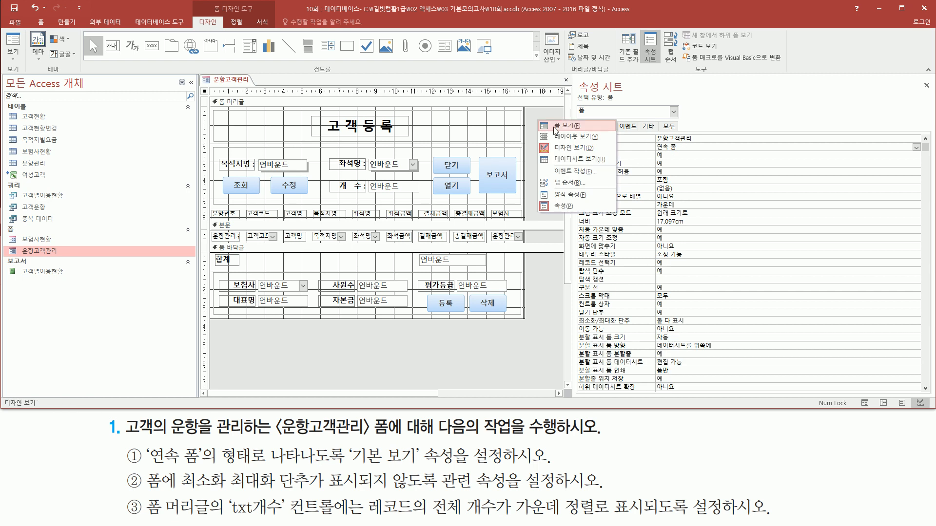
{"action": "left_click", "coordinate": [555, 127]}
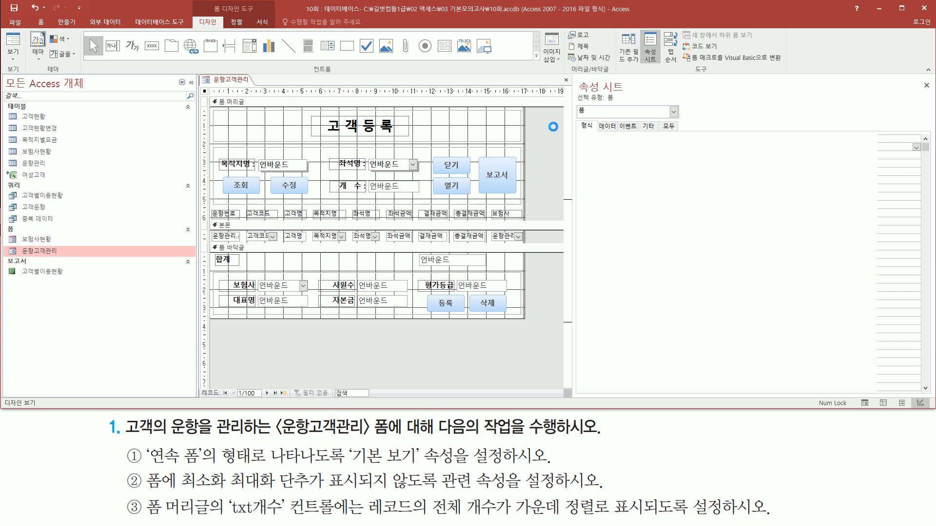
{"action": "key", "text": "ctrl+shift+d"}
{"action": "mouse_move", "coordinate": [201, 200]}
{"action": "left_mouse_down"}
{"action": "mouse_move", "coordinate": [532, 298]}
{"action": "mouse_move", "coordinate": [529, 325]}
{"action": "left_mouse_up"}
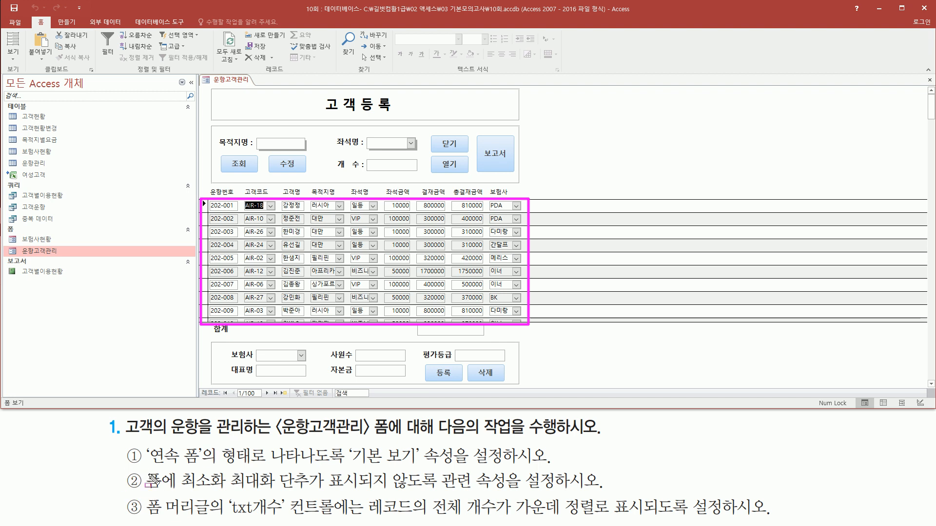
{"action": "mouse_move", "coordinate": [179, 467]}
{"action": "left_mouse_down"}
{"action": "mouse_move", "coordinate": [204, 495]}
{"action": "mouse_move", "coordinate": [436, 493]}
{"action": "left_mouse_up"}
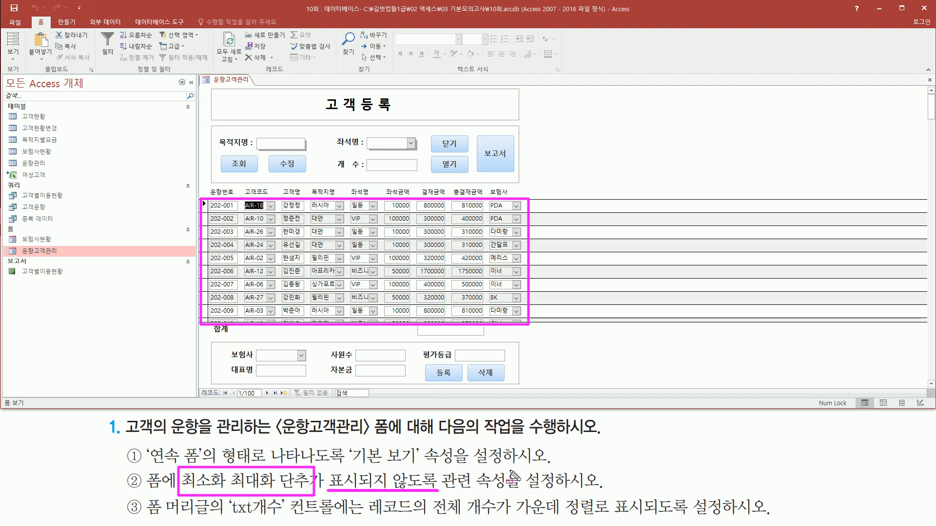
{"action": "key", "text": "Escape"}
Return the form to Design view and set its 최소화/최대화 단추 property to 표시 안 함
{"action": "right_click", "coordinate": [235, 80]}
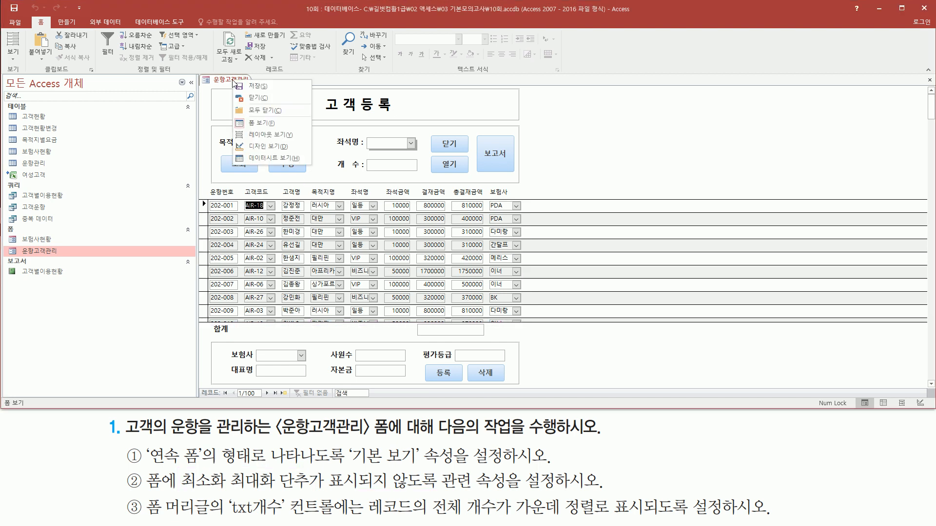
{"action": "left_click", "coordinate": [266, 145]}
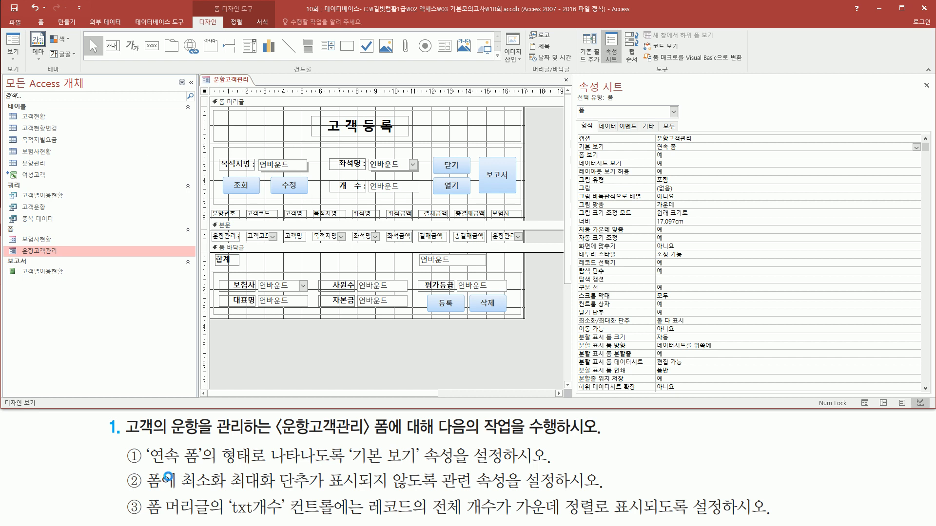
{"action": "mouse_move", "coordinate": [181, 469]}
{"action": "left_mouse_down"}
{"action": "mouse_move", "coordinate": [246, 498]}
{"action": "mouse_move", "coordinate": [317, 496]}
{"action": "left_mouse_up"}
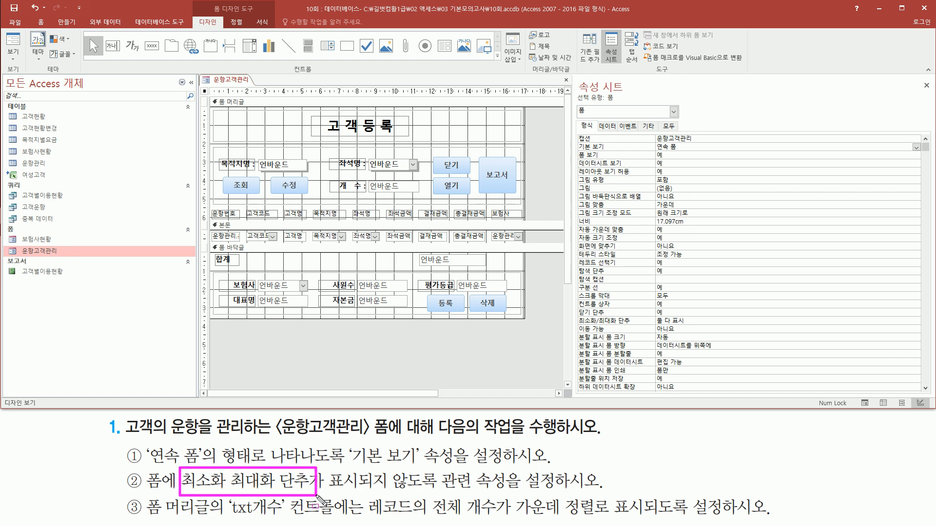
{"action": "left_click_drag", "start_coordinate": [145, 494], "coordinate": [166, 494]}
{"action": "mouse_move", "coordinate": [578, 103]}
{"action": "left_mouse_down"}
{"action": "mouse_move", "coordinate": [617, 103]}
{"action": "mouse_move", "coordinate": [580, 133]}
{"action": "mouse_move", "coordinate": [598, 121]}
{"action": "left_mouse_up"}
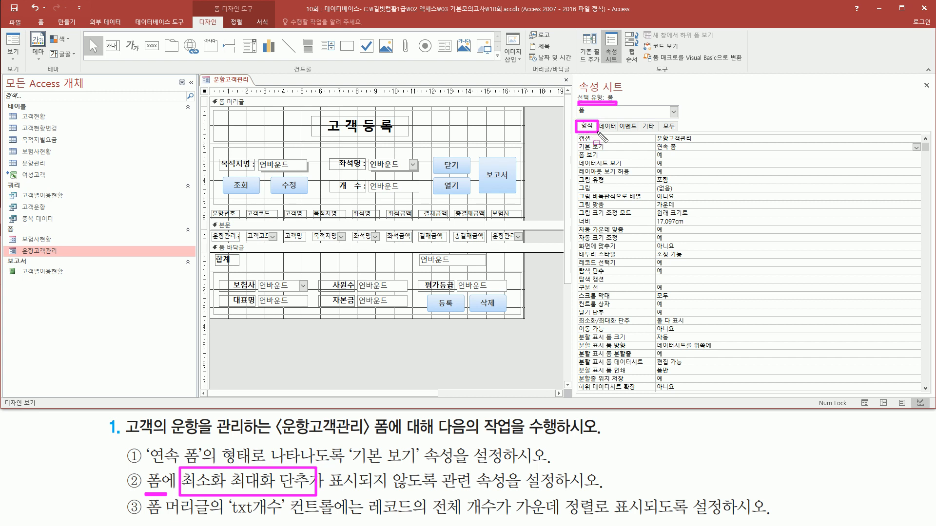
{"action": "mouse_move", "coordinate": [615, 326]}
{"action": "left_mouse_down"}
{"action": "mouse_move", "coordinate": [577, 324]}
{"action": "mouse_move", "coordinate": [575, 314]}
{"action": "mouse_move", "coordinate": [685, 324]}
{"action": "left_mouse_up"}
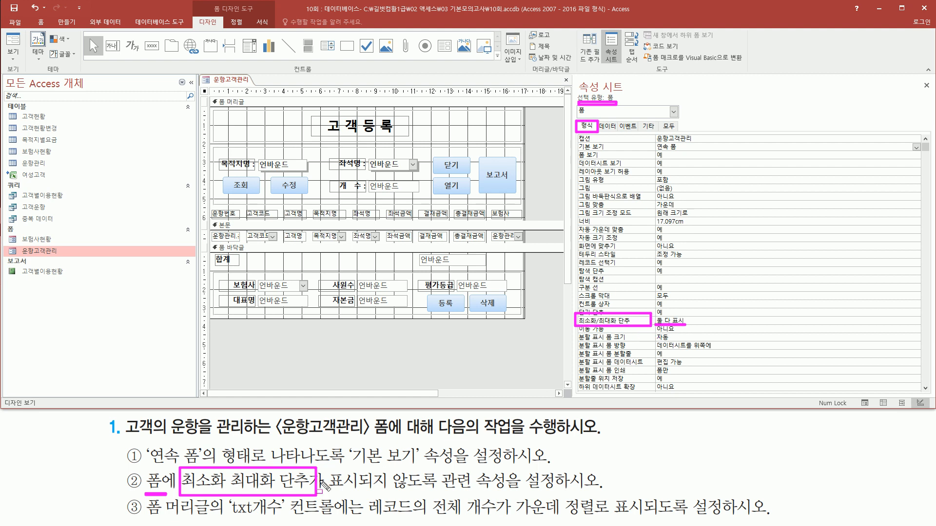
{"action": "left_click_drag", "start_coordinate": [329, 490], "coordinate": [559, 491]}
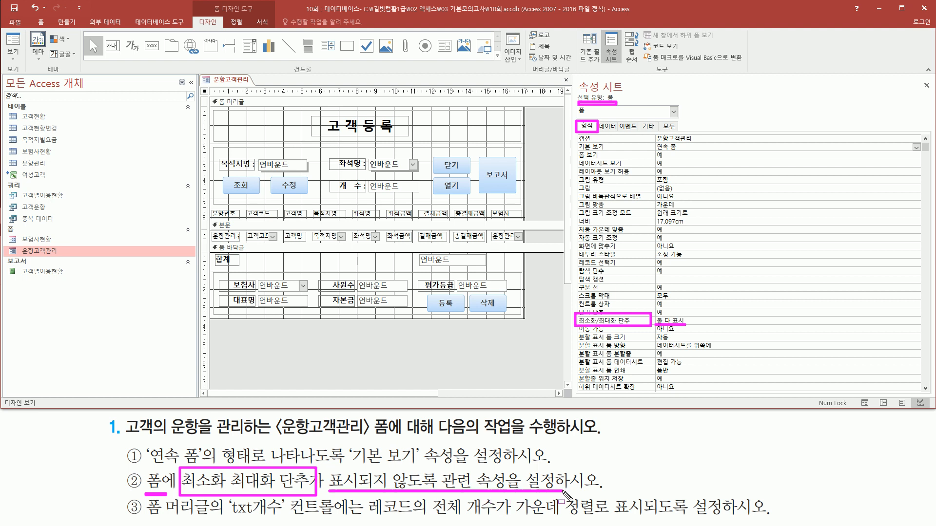
{"action": "key", "text": "Escape"}
{"action": "left_click", "coordinate": [711, 320]}
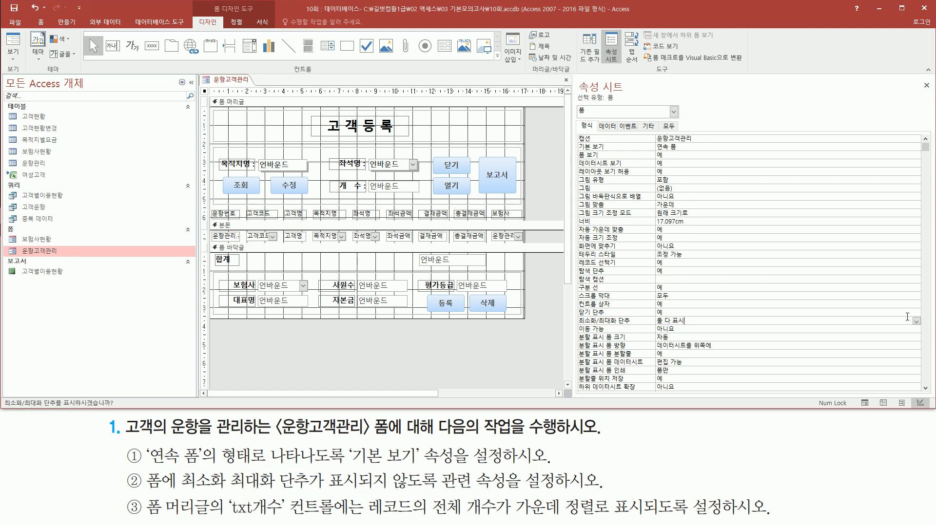
{"action": "left_click", "coordinate": [917, 322]}
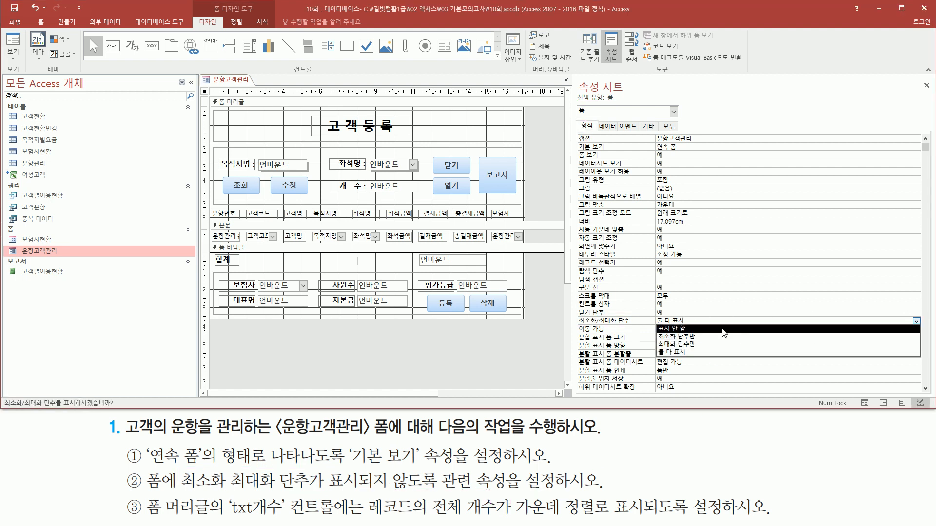
{"action": "left_click", "coordinate": [724, 329]}
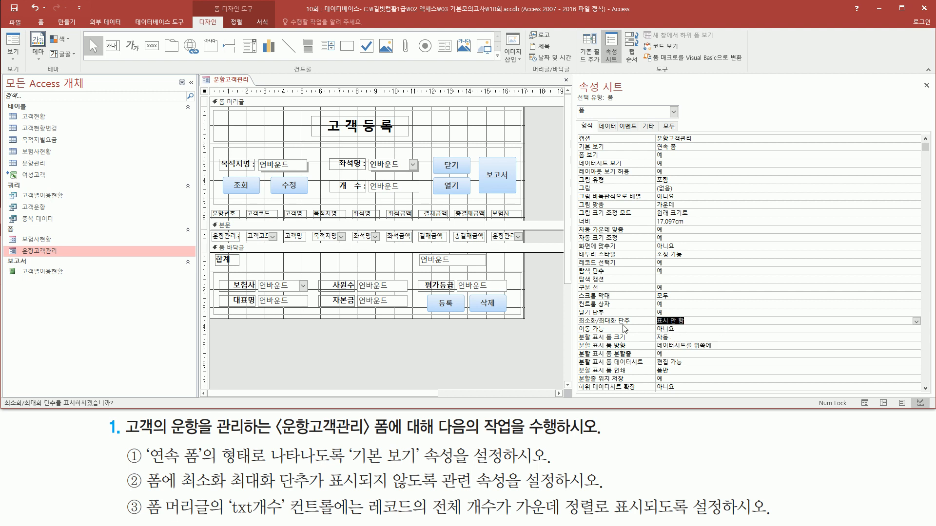
{"action": "mouse_move", "coordinate": [576, 312]}
{"action": "left_mouse_down"}
{"action": "mouse_move", "coordinate": [639, 331]}
{"action": "mouse_move", "coordinate": [697, 327]}
{"action": "left_mouse_up"}
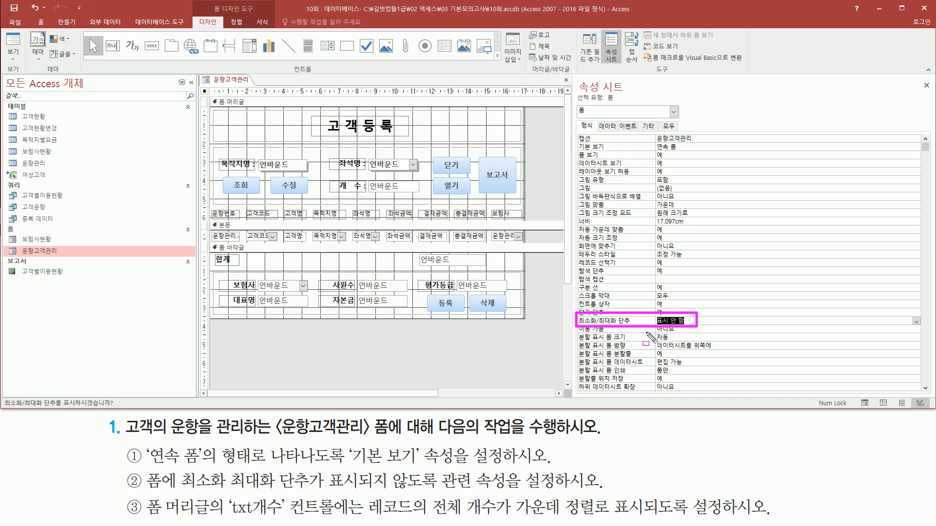
{"action": "mouse_move", "coordinate": [144, 493]}
{"action": "left_mouse_down"}
{"action": "mouse_move", "coordinate": [191, 519]}
{"action": "mouse_move", "coordinate": [333, 519]}
{"action": "left_mouse_up"}
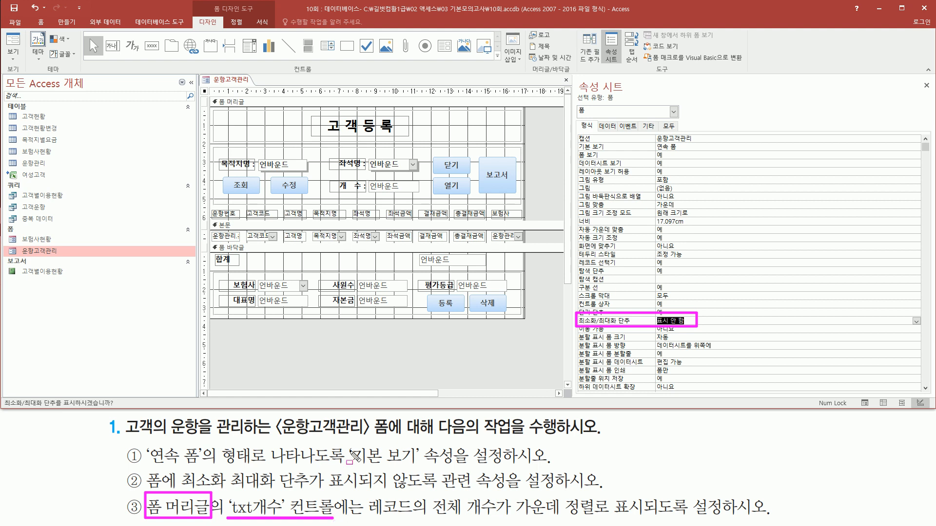
{"action": "left_click_drag", "start_coordinate": [335, 192], "coordinate": [422, 193]}
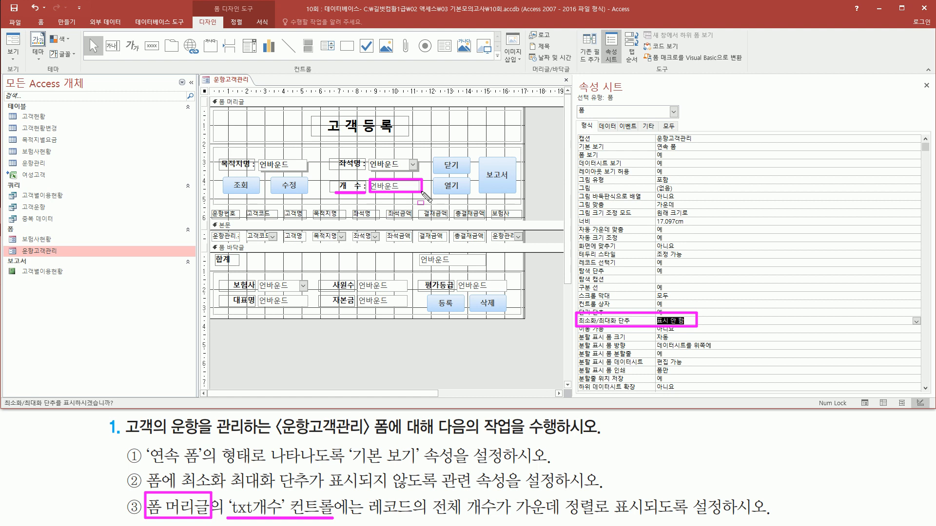
Set the 컨트롤 원본 of the txt개수 text box in the form header to =count(*)
{"action": "key", "text": "Escape"}
{"action": "left_click", "coordinate": [392, 183]}
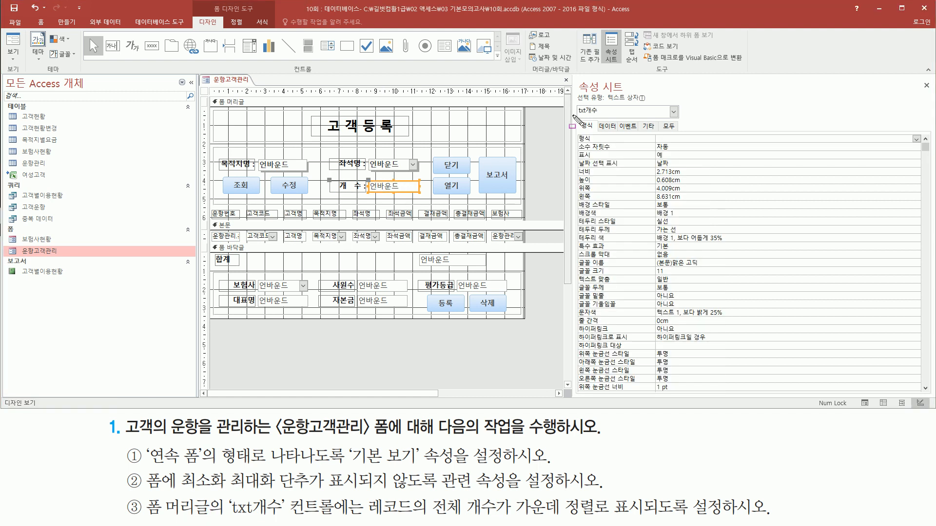
{"action": "left_click_drag", "start_coordinate": [579, 117], "coordinate": [603, 117]}
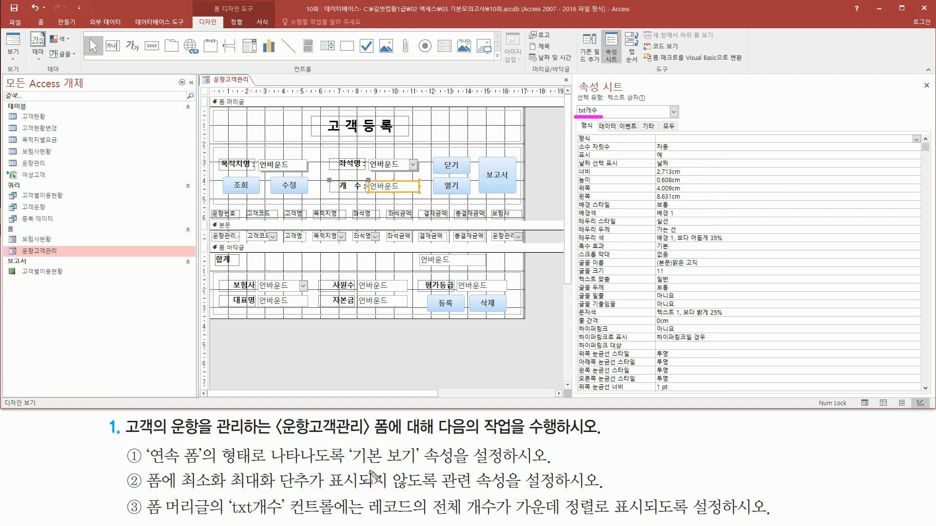
{"action": "mouse_move", "coordinate": [363, 494]}
{"action": "left_mouse_down"}
{"action": "mouse_move", "coordinate": [492, 522]}
{"action": "mouse_move", "coordinate": [610, 519]}
{"action": "left_mouse_up"}
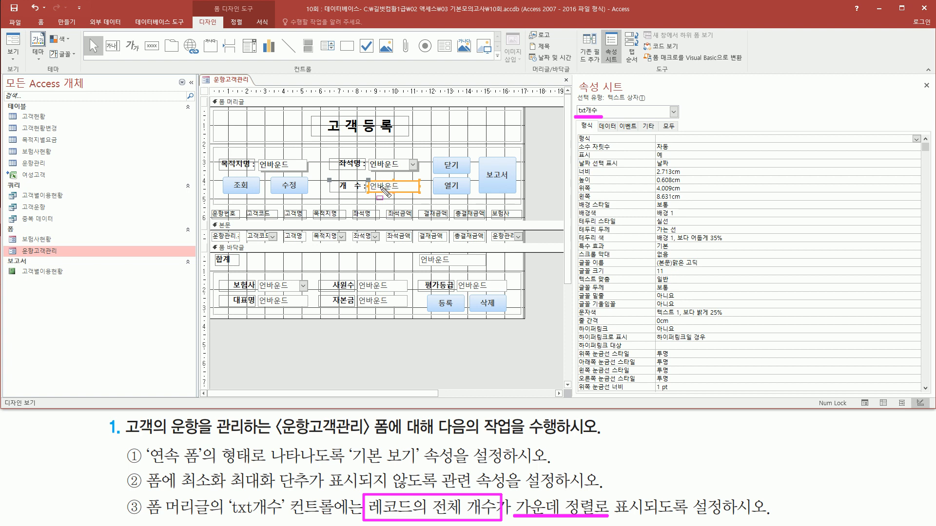
{"action": "key", "text": "Escape"}
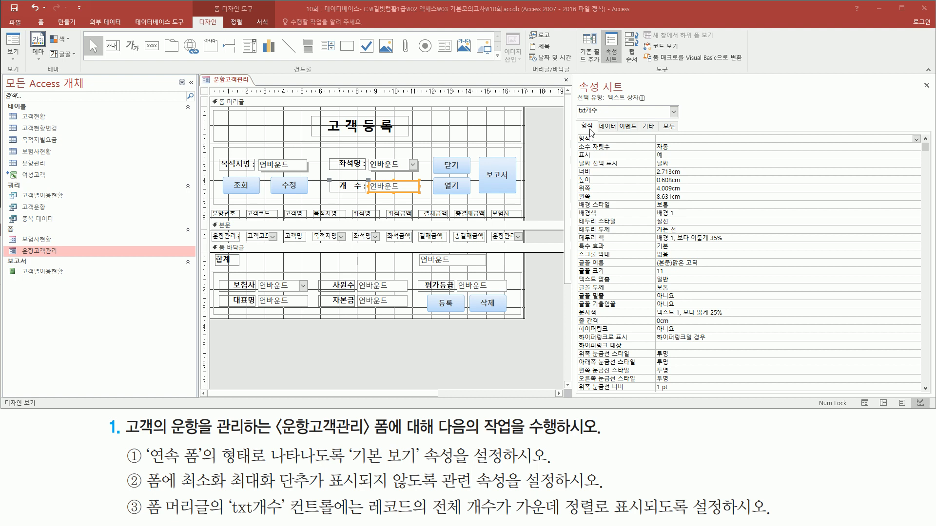
{"action": "left_click", "coordinate": [606, 127]}
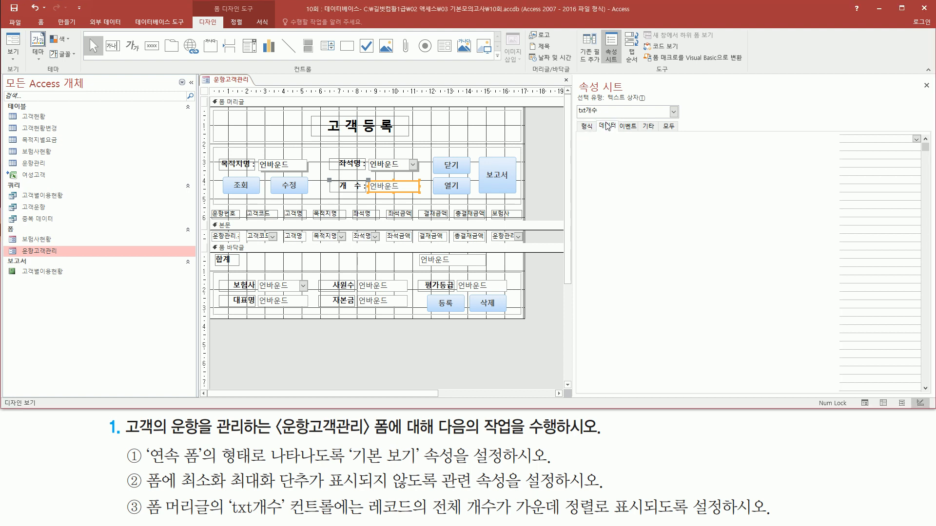
{"action": "left_click_drag", "start_coordinate": [576, 129], "coordinate": [726, 144]}
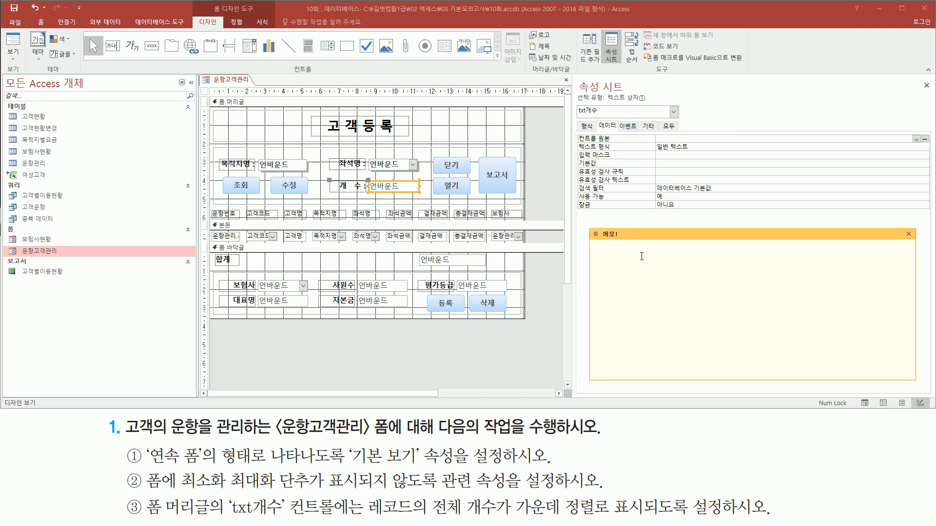
{"action": "type", "text": "nt(*"}
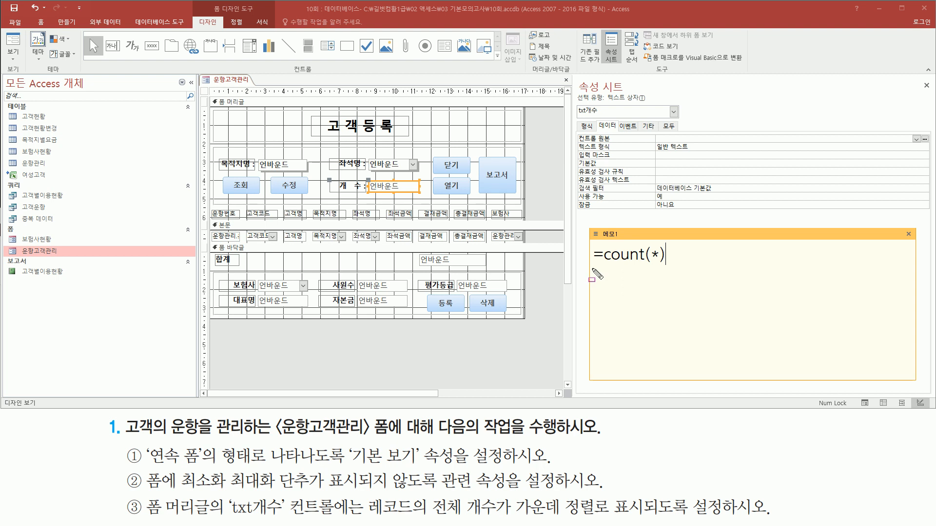
{"action": "left_click_drag", "start_coordinate": [591, 266], "coordinate": [671, 267]}
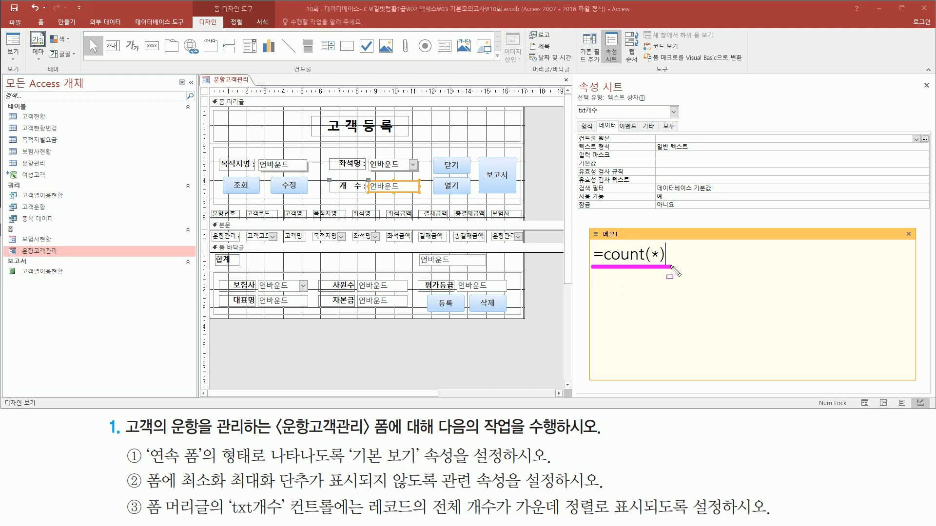
{"action": "left_click", "coordinate": [672, 141]}
{"action": "type", "text": "=count(*)"}
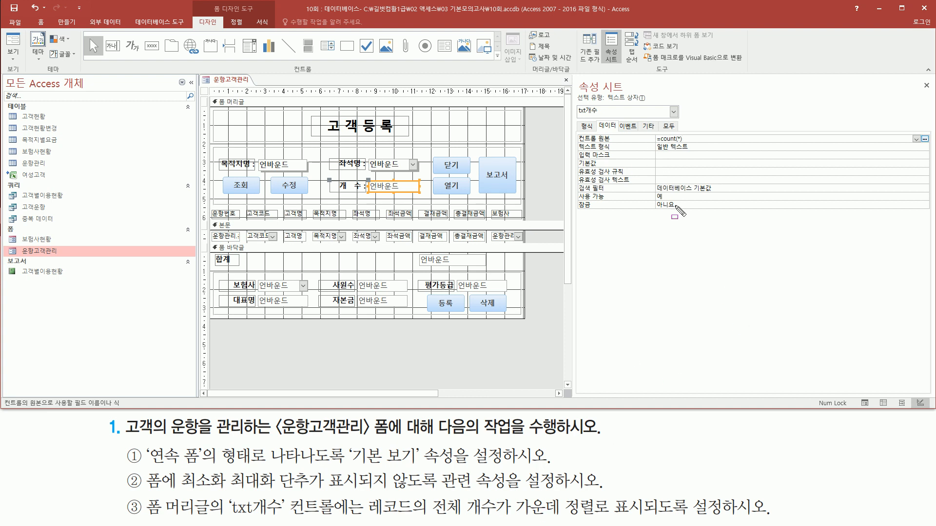
Set the 텍스트 맞춤 property of the txt개수 text box to 가운데
{"action": "mouse_move", "coordinate": [513, 495]}
{"action": "left_mouse_down"}
{"action": "mouse_move", "coordinate": [613, 522]}
{"action": "mouse_move", "coordinate": [650, 521]}
{"action": "left_mouse_up"}
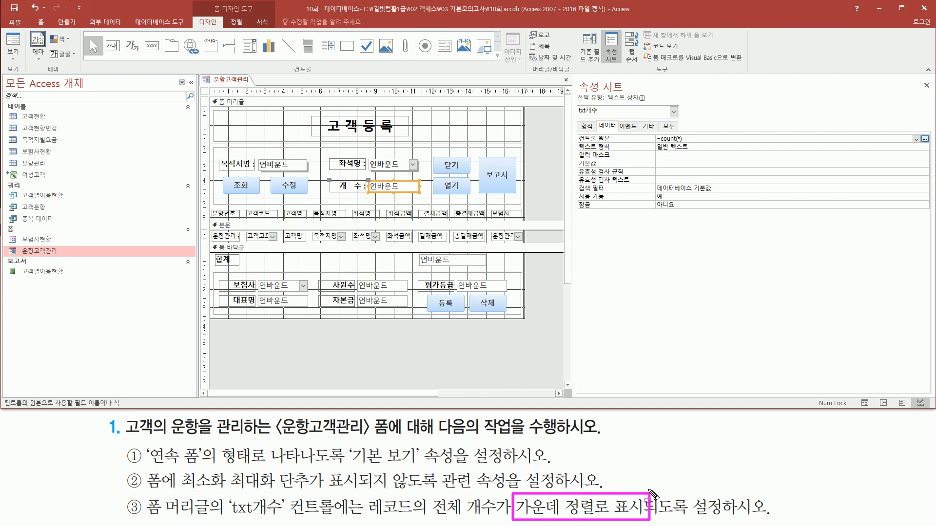
{"action": "left_click_drag", "start_coordinate": [575, 122], "coordinate": [599, 132]}
{"action": "left_click", "coordinate": [591, 129]}
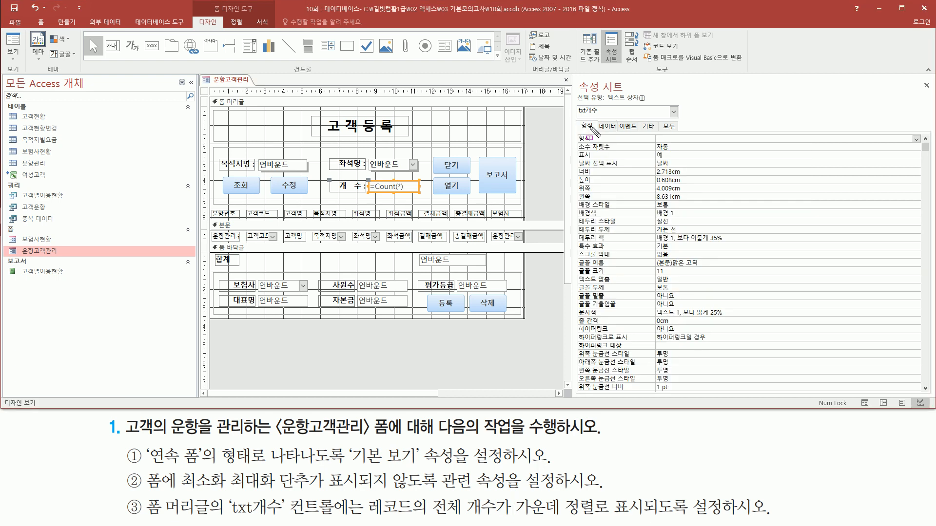
{"action": "left_click_drag", "start_coordinate": [576, 271], "coordinate": [618, 286]}
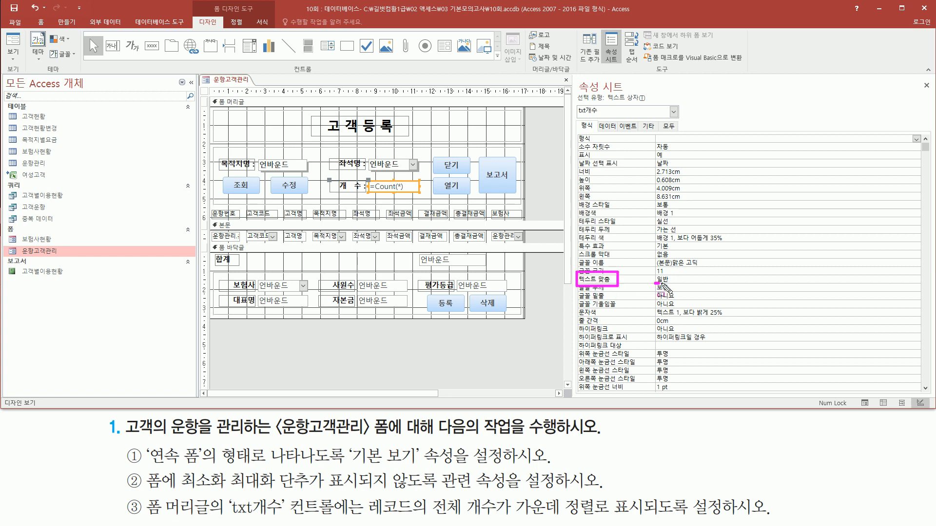
{"action": "key", "text": "Escape"}
{"action": "left_click", "coordinate": [695, 279]}
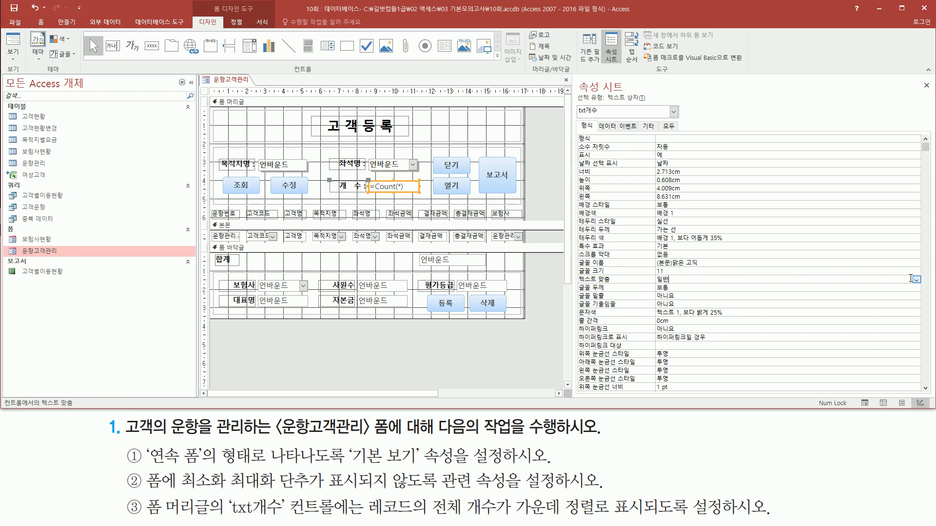
{"action": "left_click", "coordinate": [916, 281]}
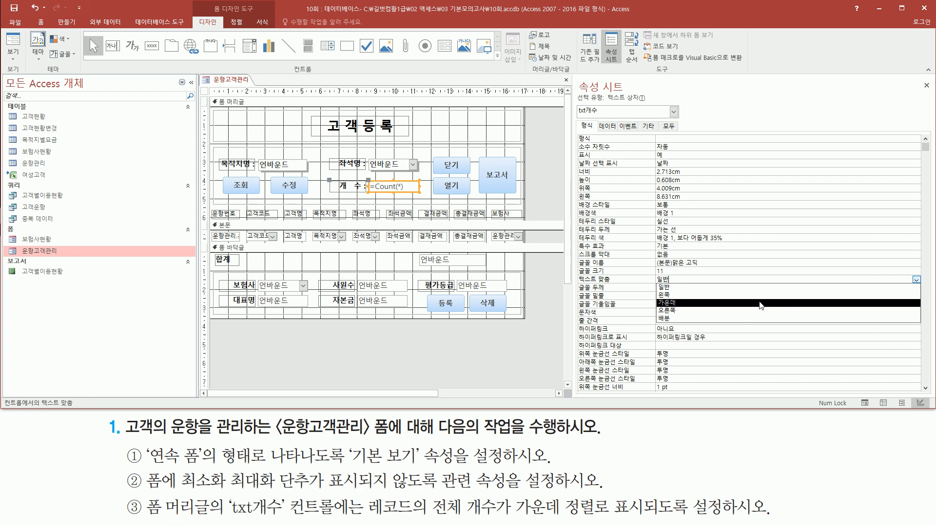
{"action": "left_click", "coordinate": [761, 304]}
{"action": "key", "text": "ctrl+2"}
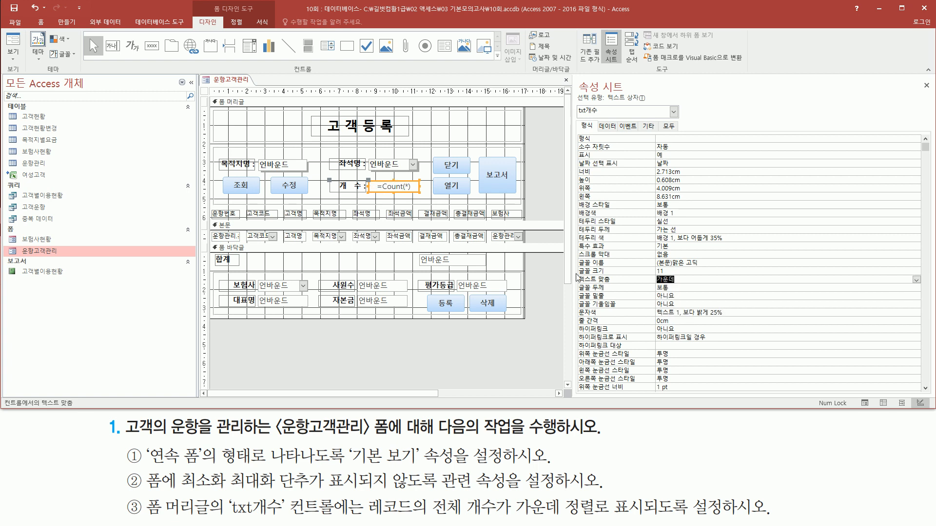
{"action": "left_click_drag", "start_coordinate": [575, 273], "coordinate": [701, 285]}
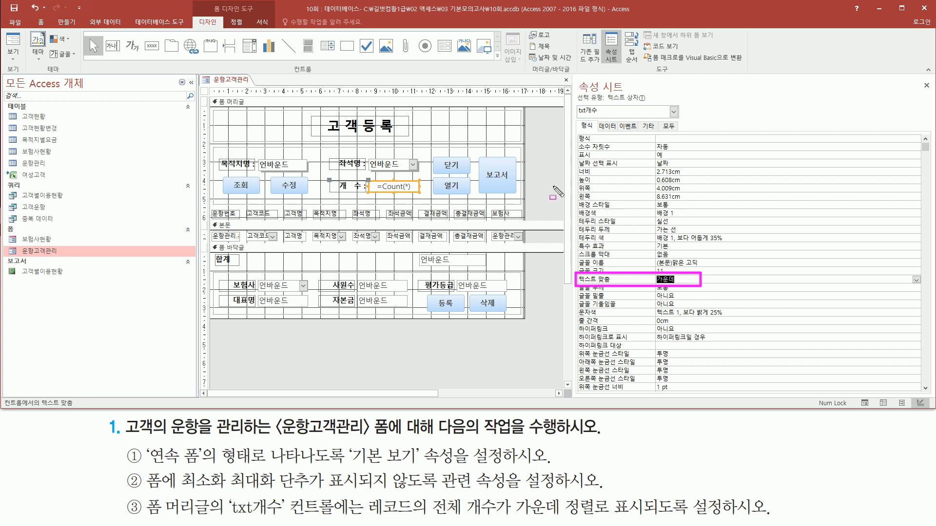
{"action": "key", "text": "Escape"}
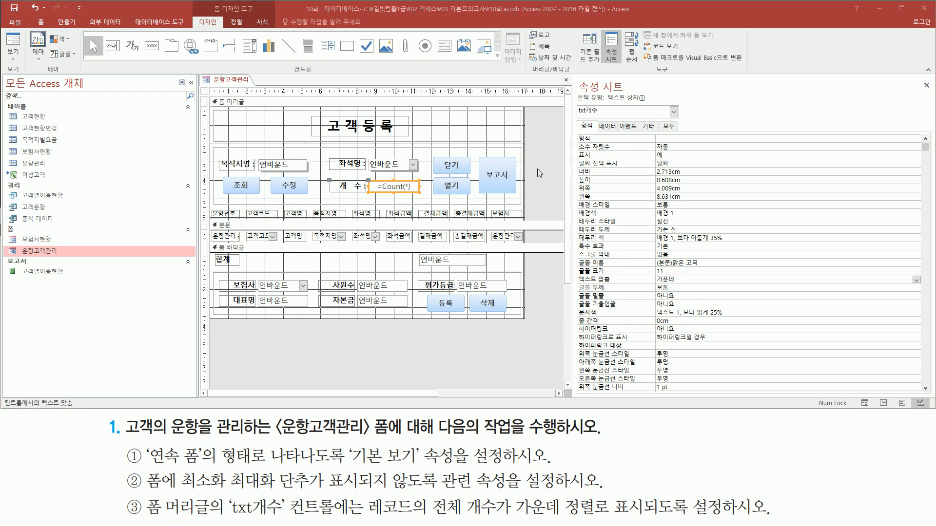
Display the form in Form view and check the record count and its alignment in txt개수
{"action": "right_click", "coordinate": [540, 173]}
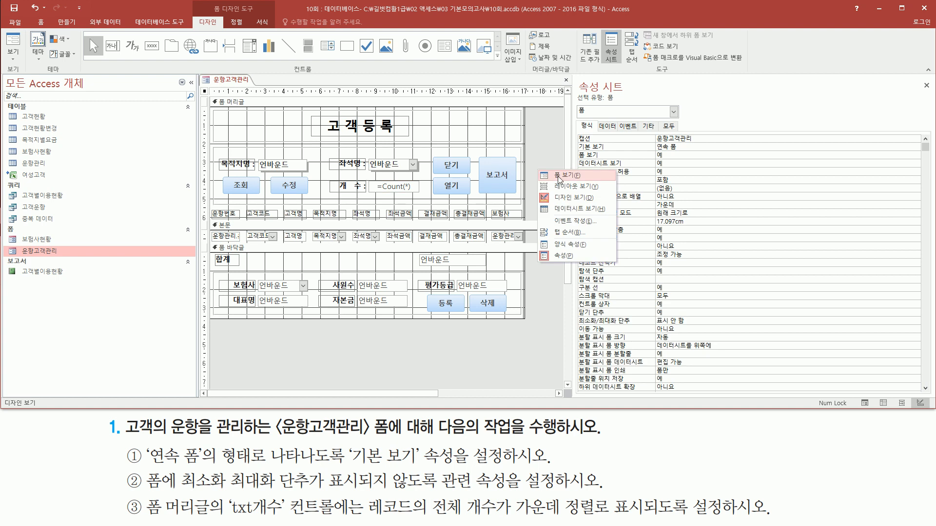
{"action": "left_click", "coordinate": [559, 177]}
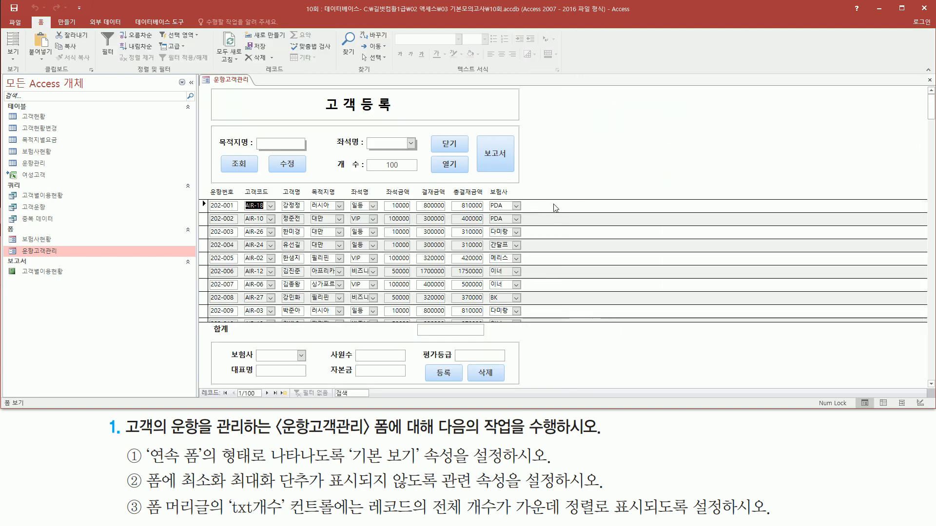
{"action": "key", "text": "ctrl+2"}
{"action": "left_click_drag", "start_coordinate": [383, 171], "coordinate": [400, 171]}
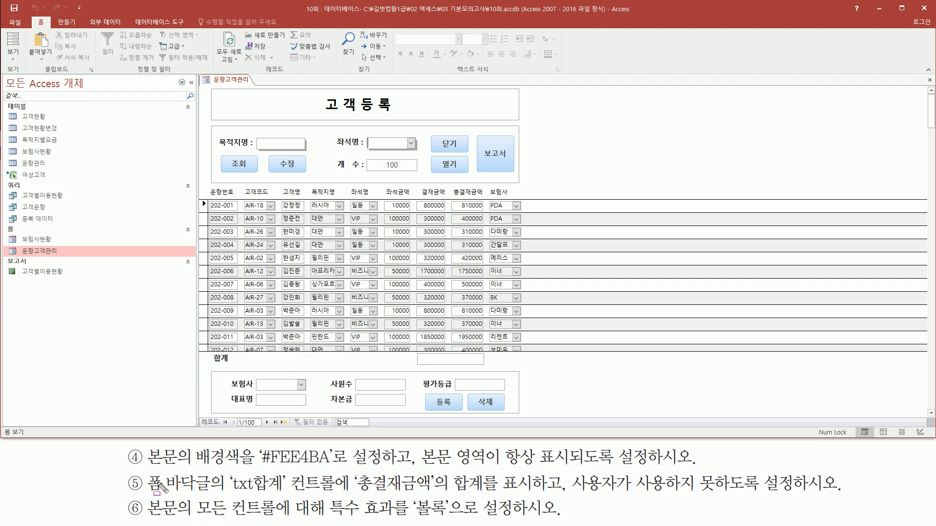
{"action": "mouse_move", "coordinate": [144, 442]}
{"action": "left_mouse_down"}
{"action": "mouse_move", "coordinate": [180, 469]}
{"action": "mouse_move", "coordinate": [689, 472]}
{"action": "left_mouse_up"}
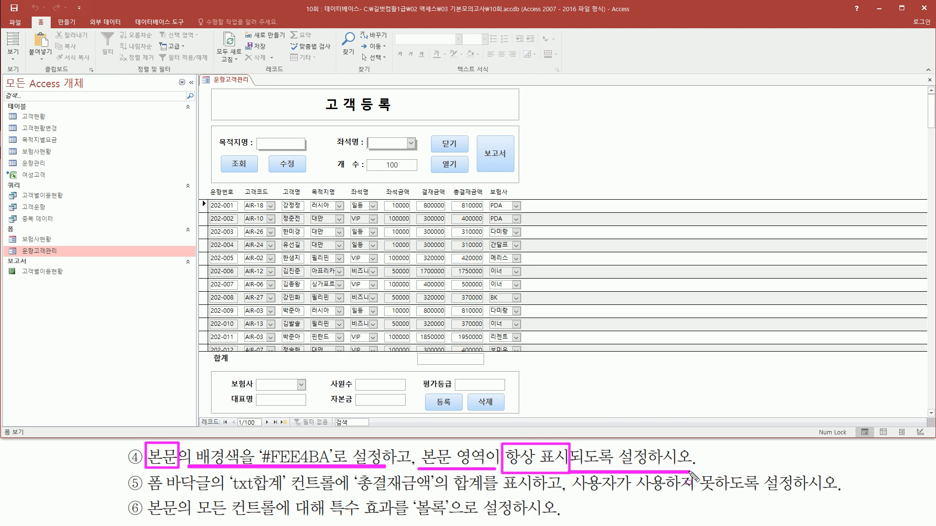
Return the form to Design view and select the 본문 section
{"action": "key", "text": "Escape"}
{"action": "right_click", "coordinate": [239, 86]}
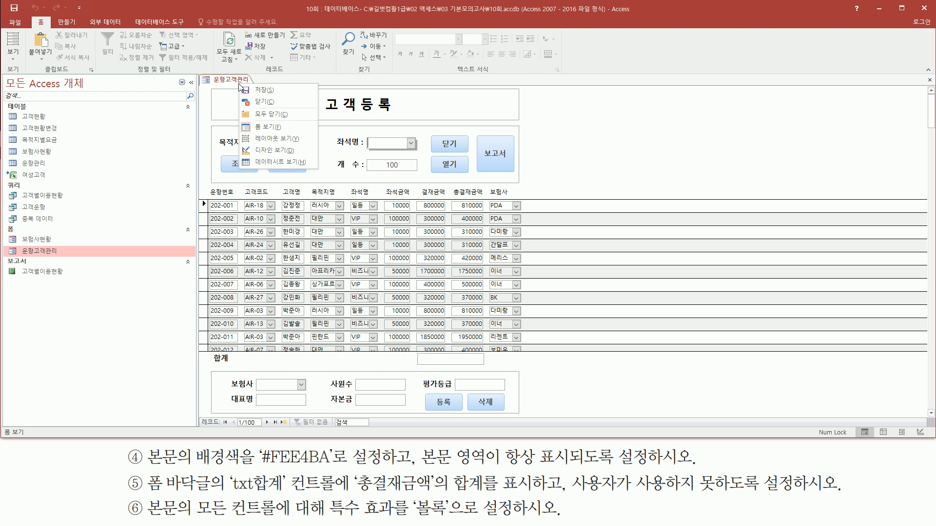
{"action": "left_click", "coordinate": [272, 151]}
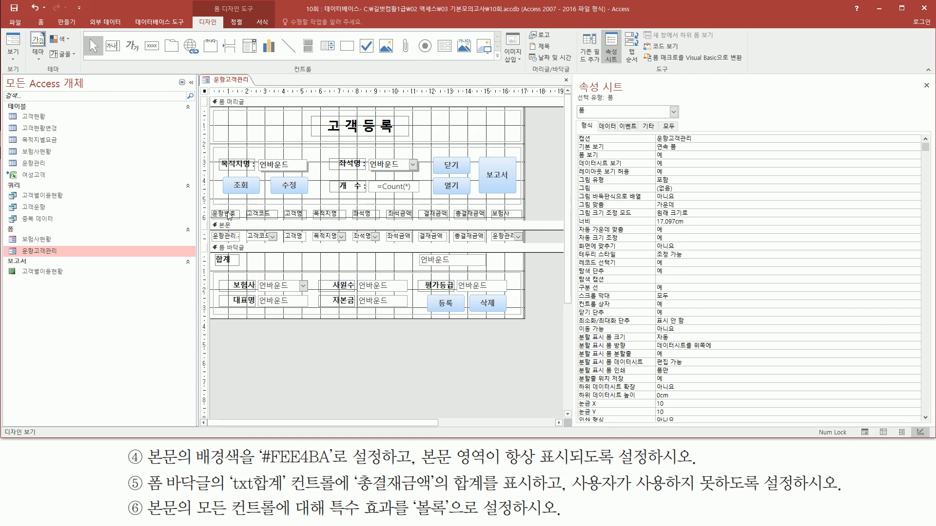
{"action": "left_click_drag", "start_coordinate": [144, 447], "coordinate": [184, 471]}
{"action": "left_click_drag", "start_coordinate": [210, 218], "coordinate": [245, 230]}
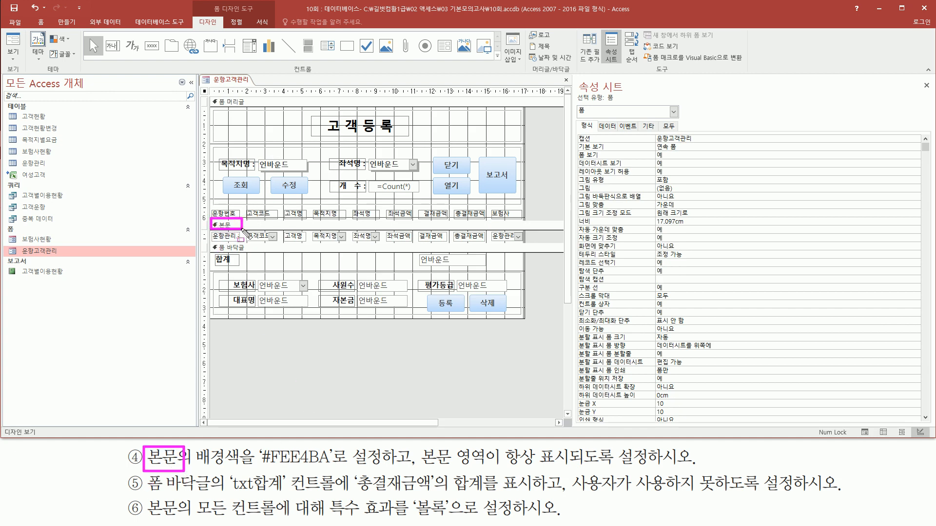
{"action": "left_click", "coordinate": [242, 226]}
{"action": "key", "text": "ctrl+shift+d"}
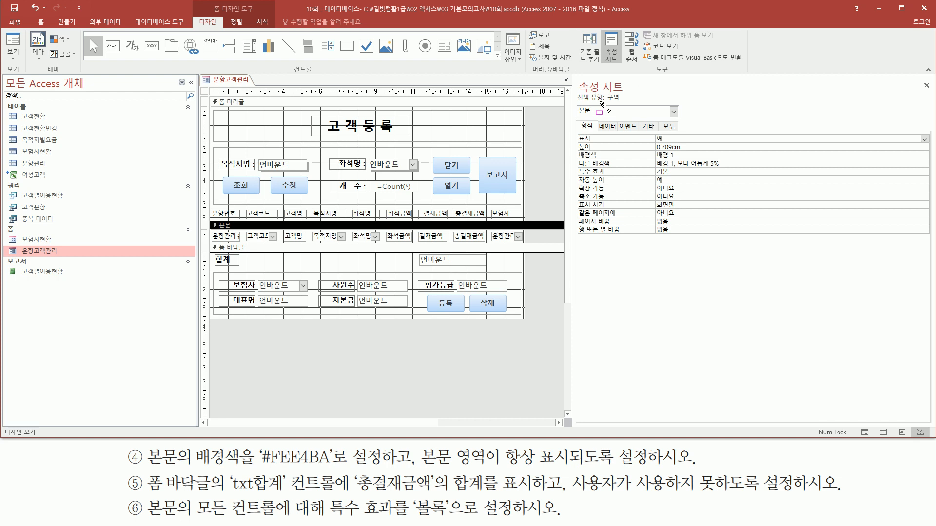
{"action": "left_click_drag", "start_coordinate": [580, 117], "coordinate": [628, 103]}
Set the 본문 section's 배경색 property to #FEE4BA
{"action": "mouse_move", "coordinate": [192, 444]}
{"action": "left_mouse_down"}
{"action": "mouse_move", "coordinate": [205, 463]}
{"action": "mouse_move", "coordinate": [247, 469]}
{"action": "mouse_move", "coordinate": [347, 466]}
{"action": "left_mouse_up"}
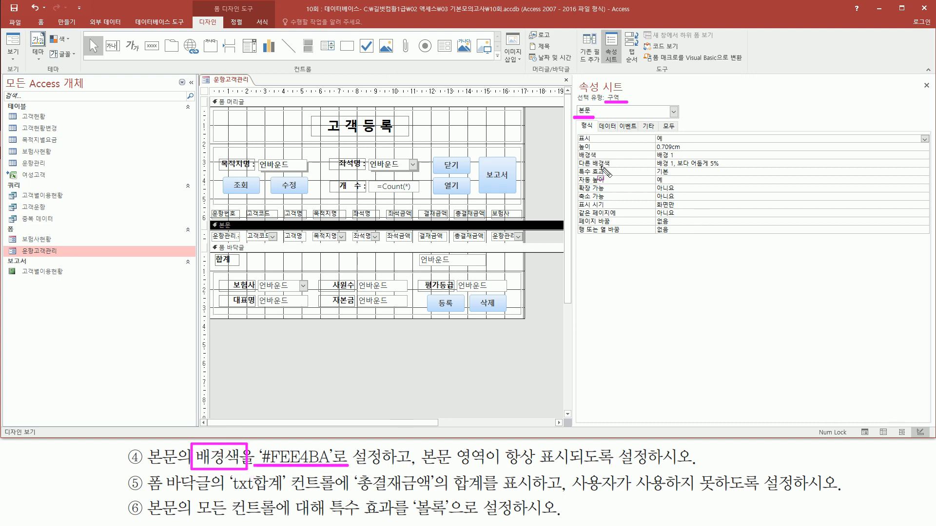
{"action": "mouse_move", "coordinate": [578, 130]}
{"action": "left_mouse_down"}
{"action": "mouse_move", "coordinate": [595, 130]}
{"action": "mouse_move", "coordinate": [576, 160]}
{"action": "mouse_move", "coordinate": [644, 151]}
{"action": "mouse_move", "coordinate": [724, 161]}
{"action": "left_mouse_up"}
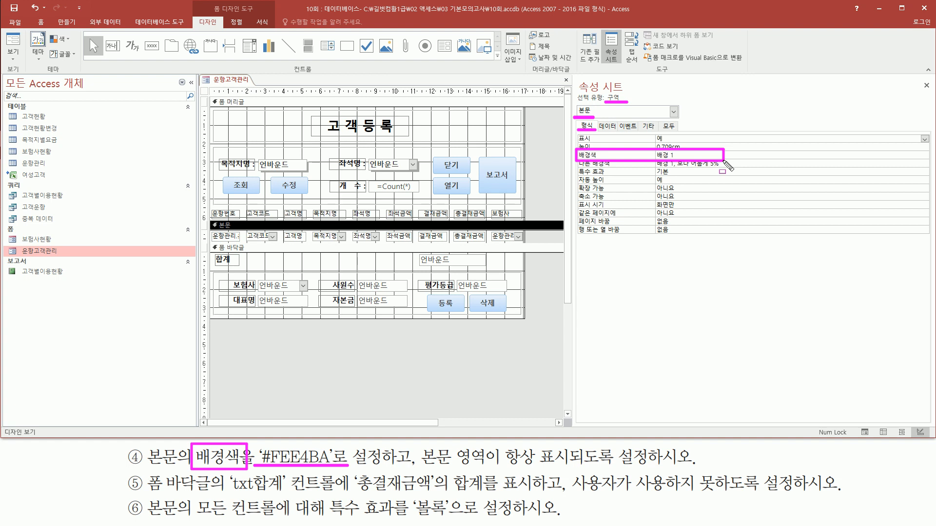
{"action": "key", "text": "Escape"}
{"action": "left_click", "coordinate": [683, 152]}
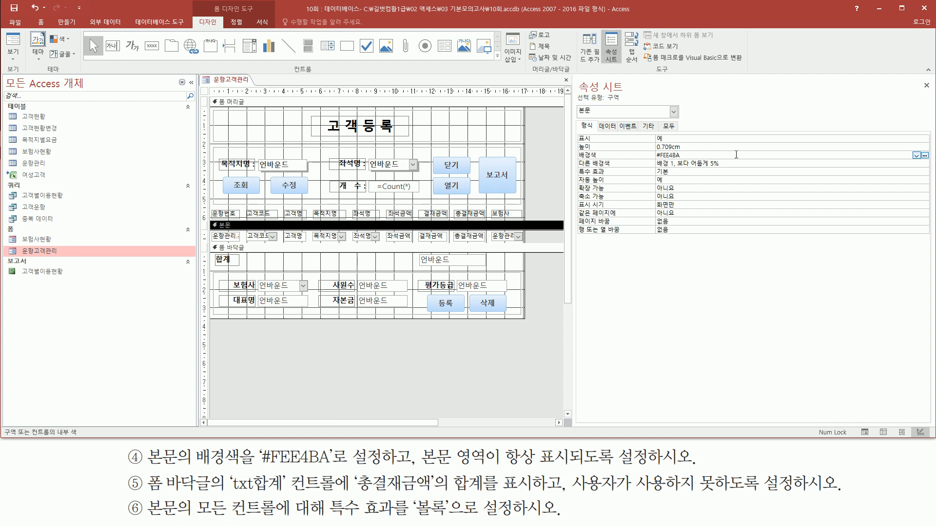
{"action": "key", "text": "ctrl+shift+d"}
{"action": "left_click_drag", "start_coordinate": [652, 159], "coordinate": [684, 159]}
{"action": "left_click_drag", "start_coordinate": [255, 470], "coordinate": [337, 470]}
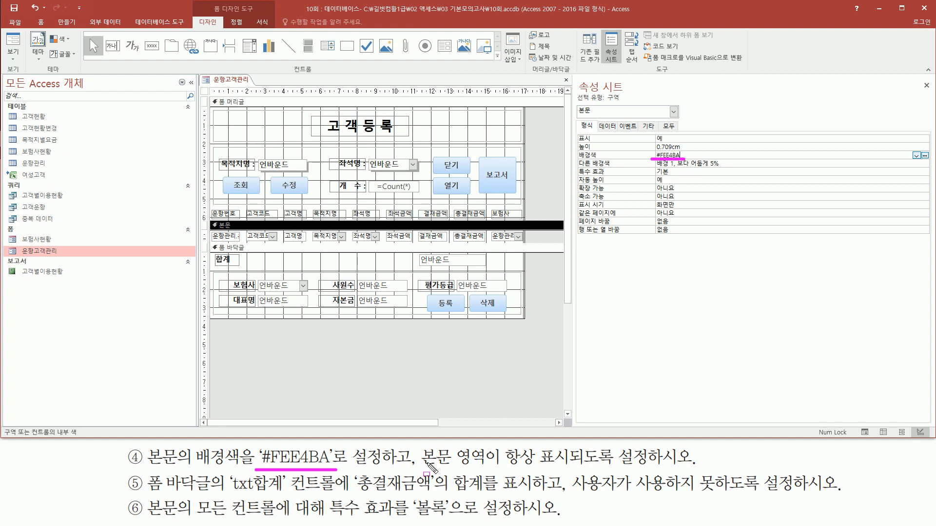
Set the 본문 section's 표시 시기 property to 항상
{"action": "left_click_drag", "start_coordinate": [420, 469], "coordinate": [577, 471]}
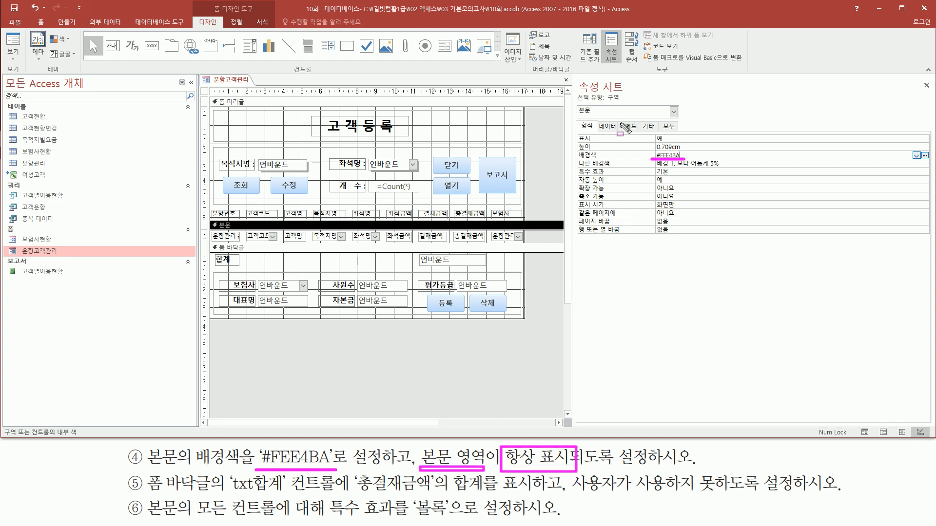
{"action": "mouse_move", "coordinate": [568, 93]}
{"action": "left_mouse_down"}
{"action": "mouse_move", "coordinate": [596, 116]}
{"action": "mouse_move", "coordinate": [637, 116]}
{"action": "left_mouse_up"}
{"action": "left_click_drag", "start_coordinate": [577, 210], "coordinate": [686, 211]}
{"action": "key", "text": "Escape"}
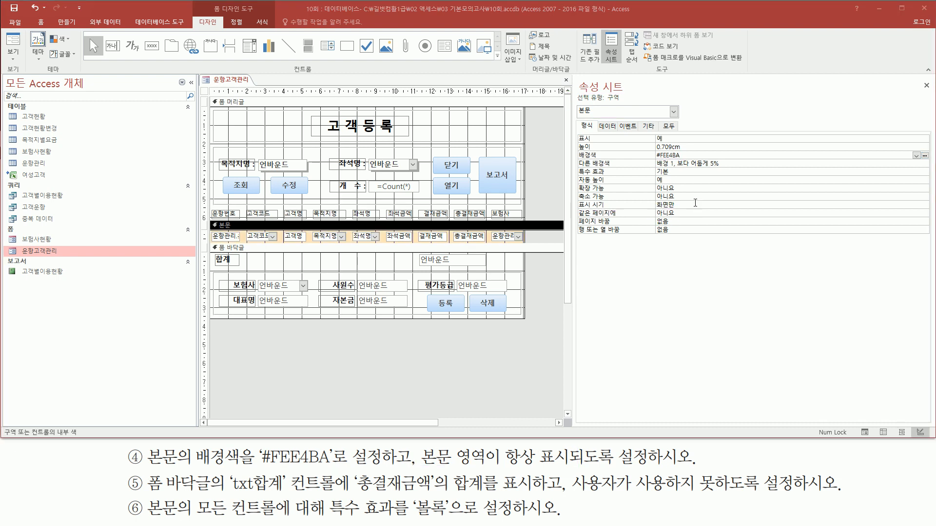
{"action": "left_click", "coordinate": [706, 204]}
{"action": "left_click", "coordinate": [925, 206]}
{"action": "left_click", "coordinate": [825, 214]}
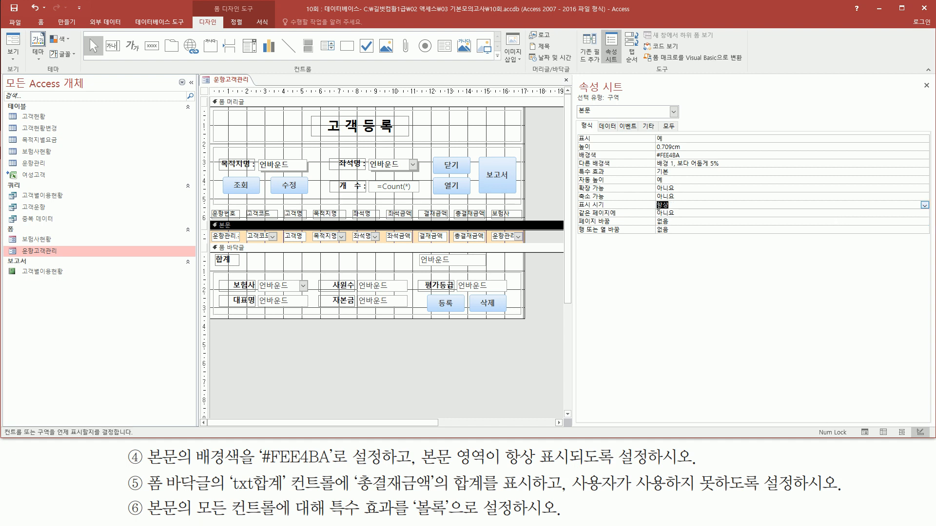
{"action": "left_click", "coordinate": [696, 204]}
{"action": "key", "text": "ctrl+shift+d"}
{"action": "left_click_drag", "start_coordinate": [576, 151], "coordinate": [685, 162]}
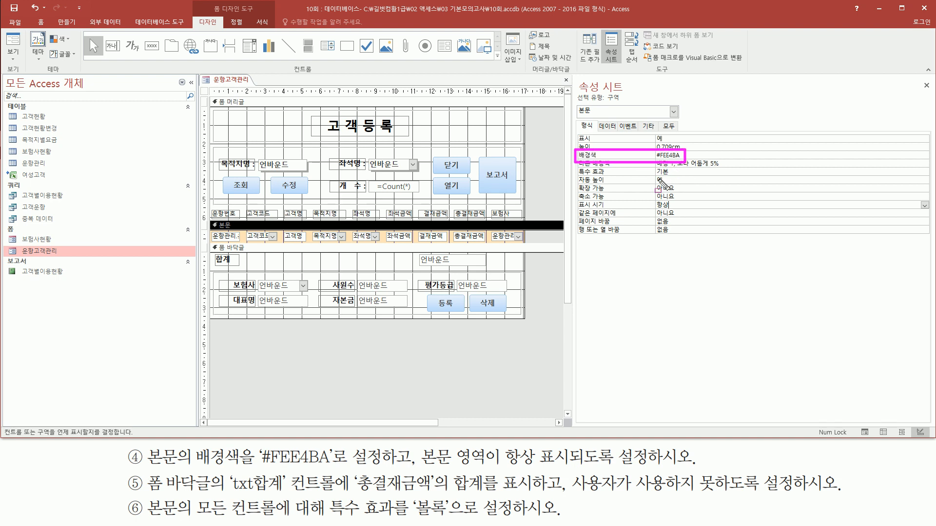
{"action": "mouse_move", "coordinate": [575, 198]}
{"action": "left_mouse_down"}
{"action": "mouse_move", "coordinate": [588, 209]}
{"action": "mouse_move", "coordinate": [695, 212]}
{"action": "left_mouse_up"}
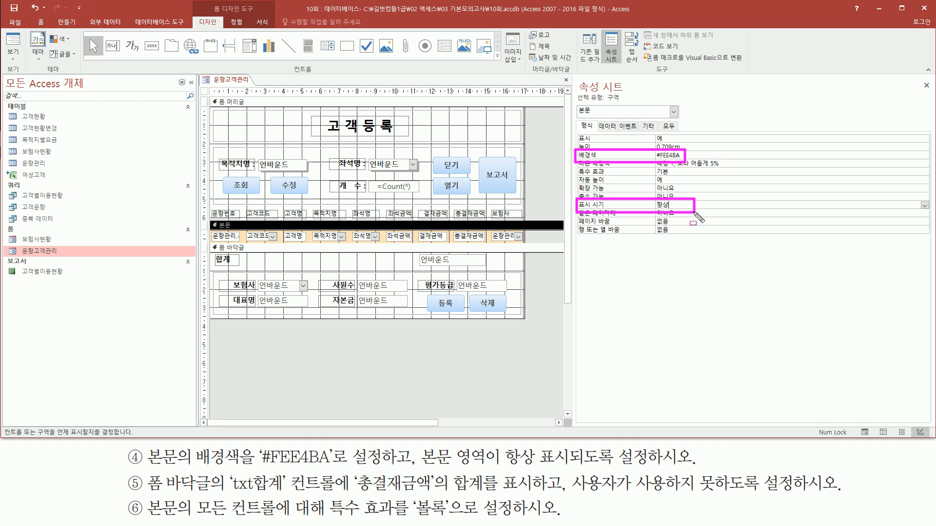
Display the form in Form view and check the 본문 section's background colour
{"action": "key", "text": "Escape"}
{"action": "right_click", "coordinate": [540, 156]}
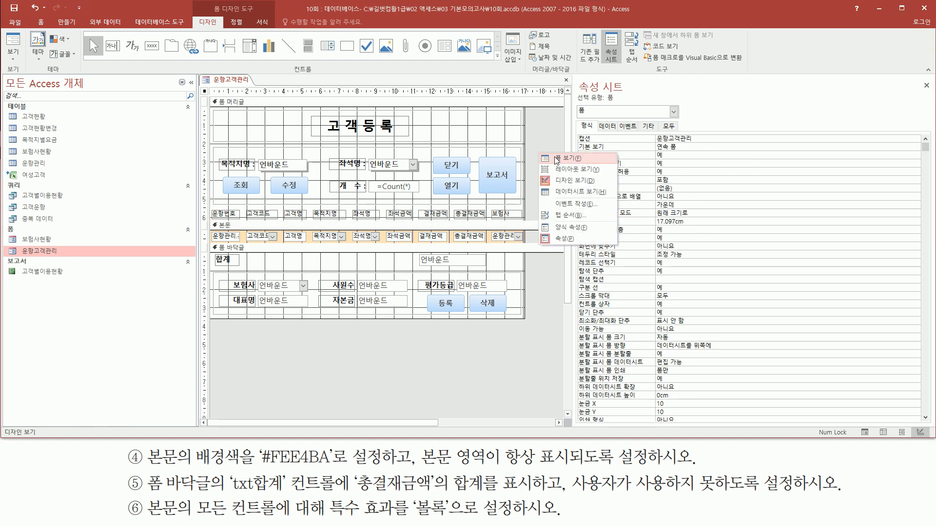
{"action": "left_click", "coordinate": [556, 159]}
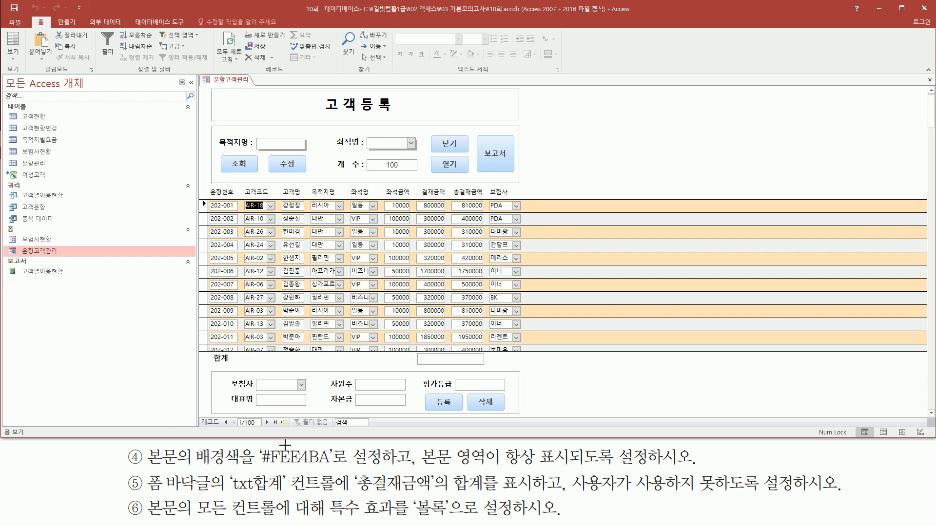
{"action": "mouse_move", "coordinate": [140, 472]}
{"action": "left_mouse_down"}
{"action": "mouse_move", "coordinate": [181, 496]}
{"action": "mouse_move", "coordinate": [213, 498]}
{"action": "left_mouse_up"}
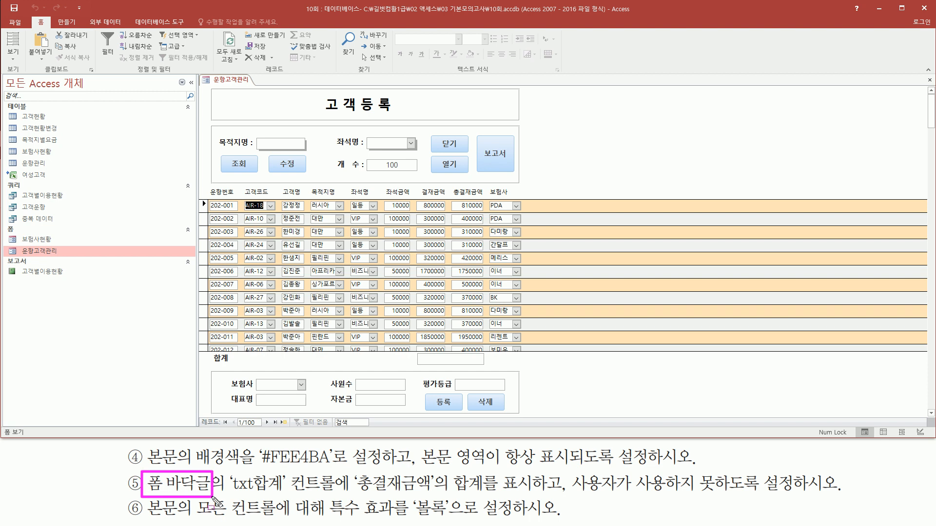
{"action": "left_click_drag", "start_coordinate": [197, 349], "coordinate": [525, 418]}
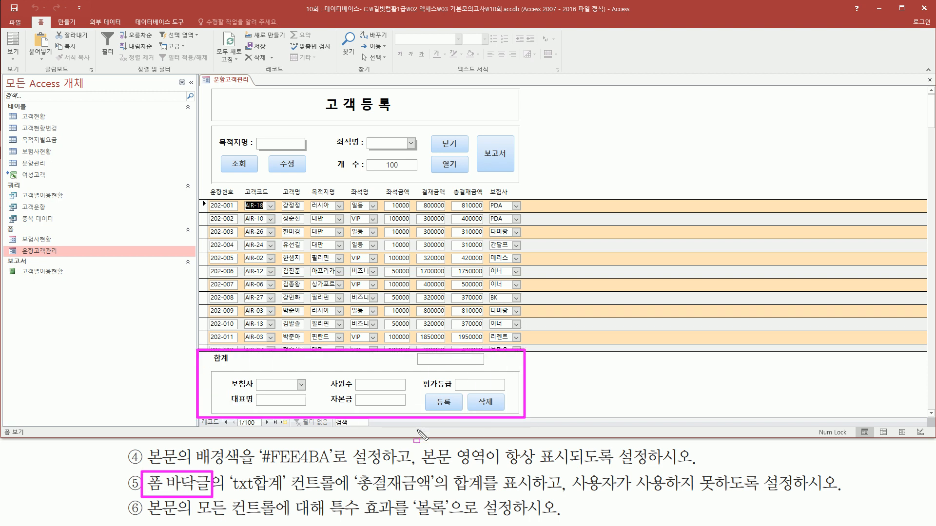
{"action": "left_click_drag", "start_coordinate": [227, 494], "coordinate": [342, 499]}
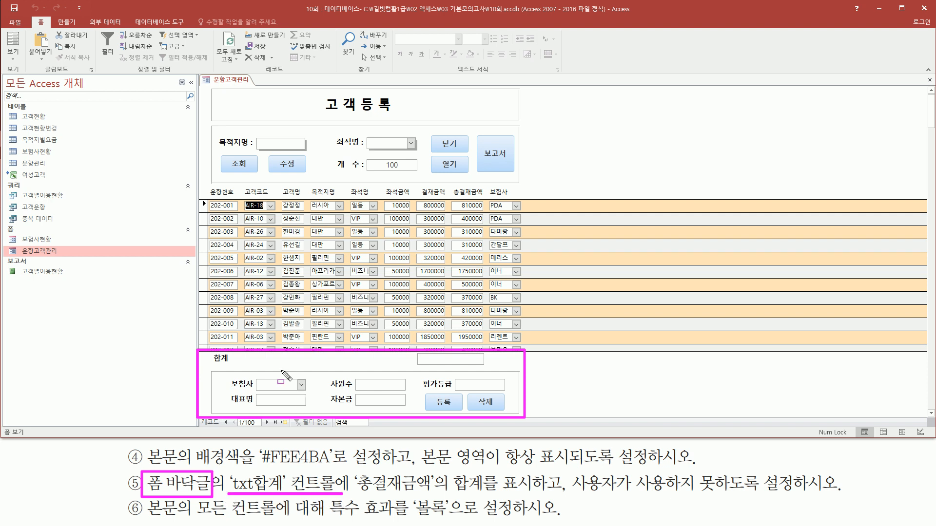
{"action": "left_click_drag", "start_coordinate": [209, 364], "coordinate": [227, 364]}
{"action": "mouse_move", "coordinate": [421, 368]}
{"action": "left_mouse_down"}
{"action": "mouse_move", "coordinate": [494, 360]}
{"action": "mouse_move", "coordinate": [486, 354]}
{"action": "left_mouse_up"}
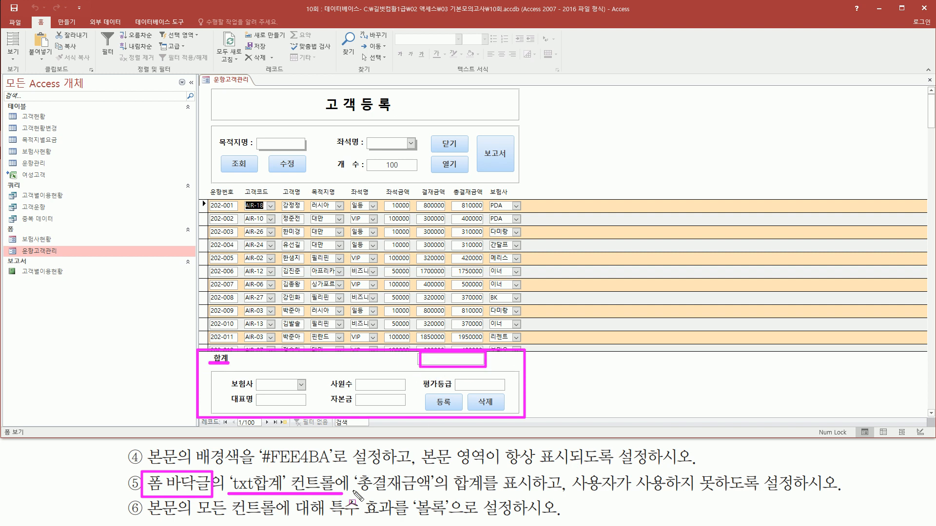
{"action": "mouse_move", "coordinate": [354, 471]}
{"action": "left_mouse_down"}
{"action": "mouse_move", "coordinate": [383, 497]}
{"action": "mouse_move", "coordinate": [537, 500]}
{"action": "left_mouse_up"}
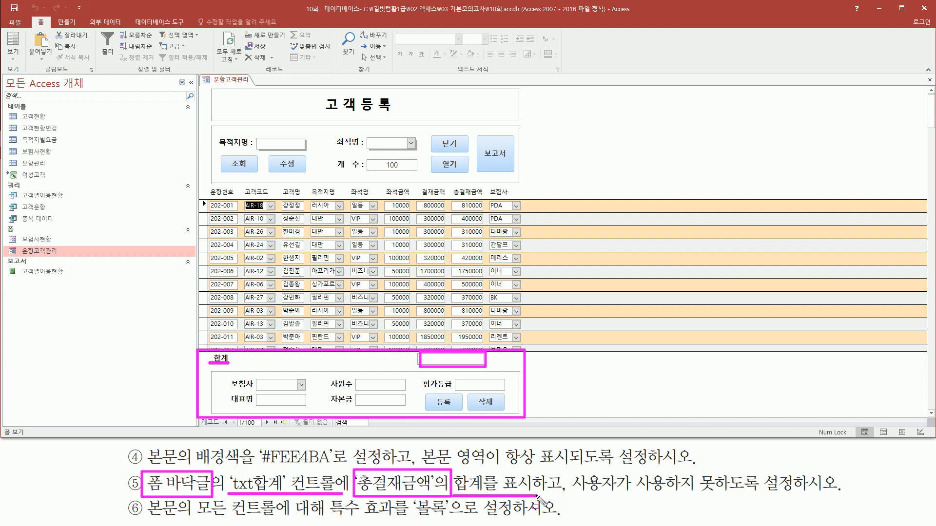
{"action": "mouse_move", "coordinate": [452, 184]}
{"action": "left_mouse_down"}
{"action": "mouse_move", "coordinate": [485, 261]}
{"action": "mouse_move", "coordinate": [487, 346]}
{"action": "left_mouse_up"}
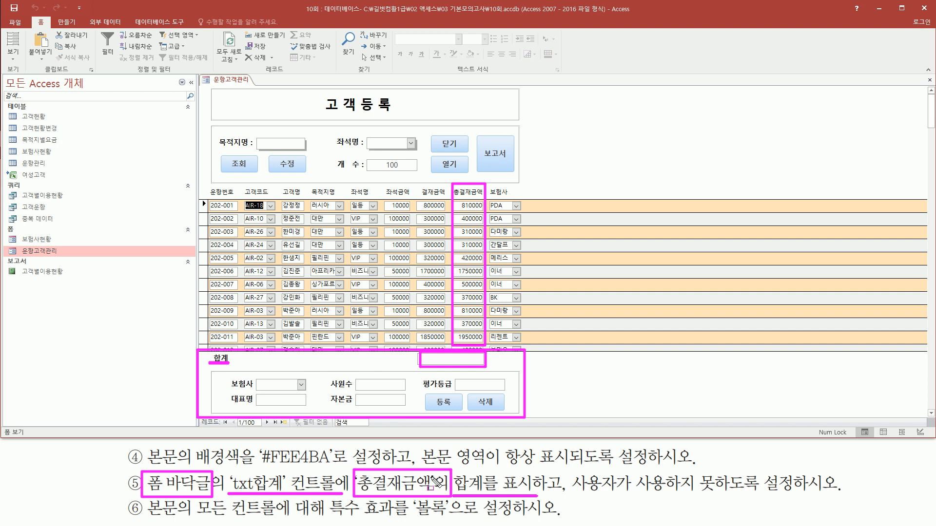
{"action": "left_click_drag", "start_coordinate": [573, 495], "coordinate": [814, 493]}
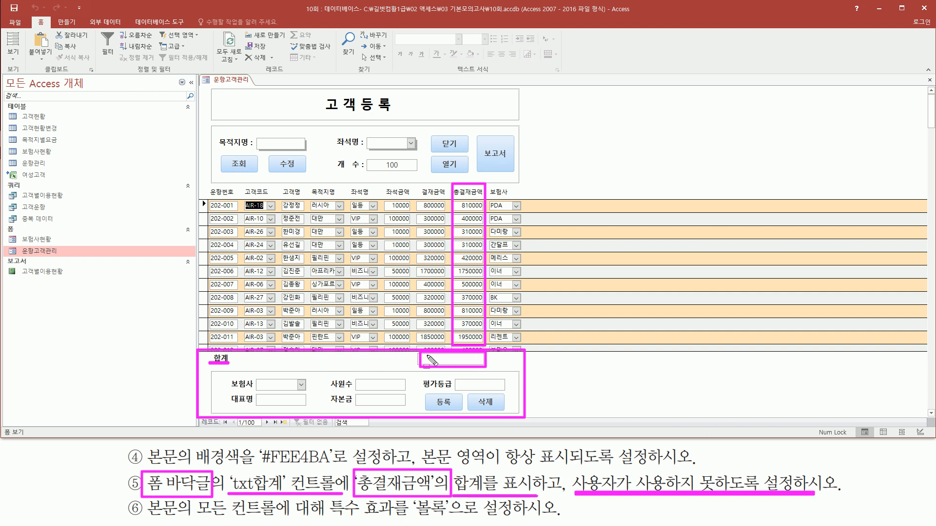
{"action": "mouse_move", "coordinate": [428, 356]}
{"action": "left_mouse_down"}
{"action": "mouse_move", "coordinate": [484, 364]}
{"action": "mouse_move", "coordinate": [427, 357]}
{"action": "left_mouse_up"}
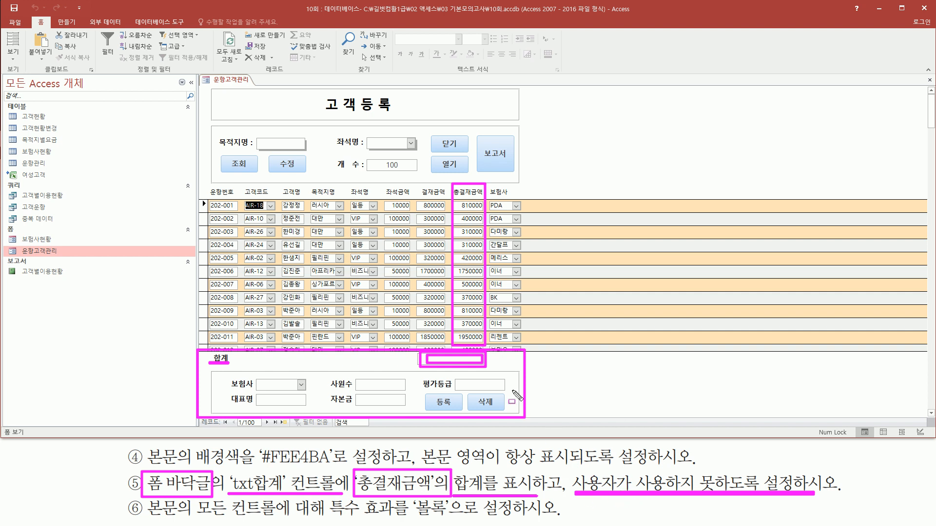
Return the form to Design view and show the data properties of the txt합계 text box in 폼 바닥글
{"action": "right_click", "coordinate": [231, 81]}
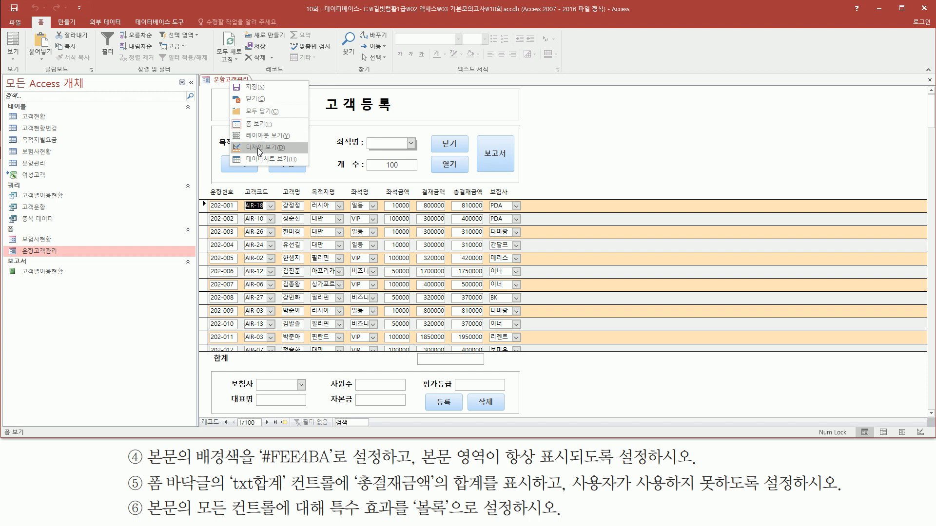
{"action": "left_click", "coordinate": [258, 148]}
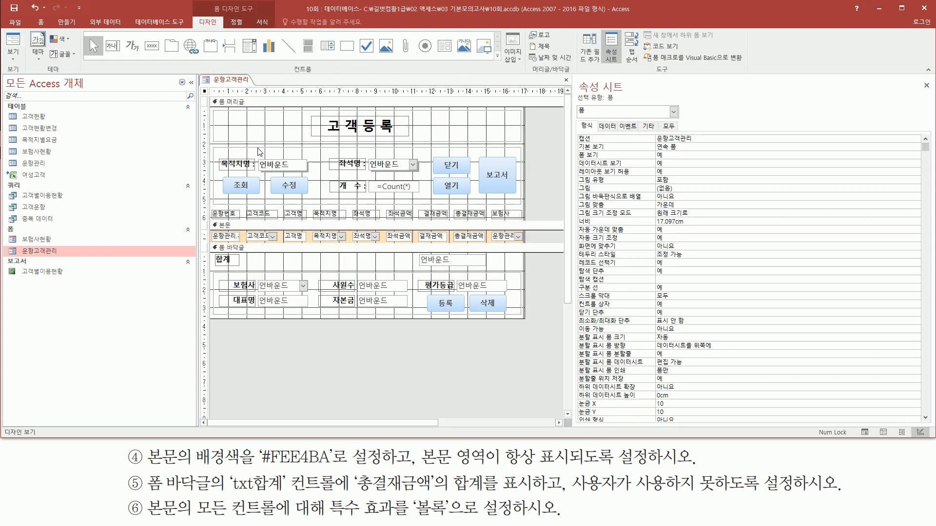
{"action": "left_click", "coordinate": [451, 262]}
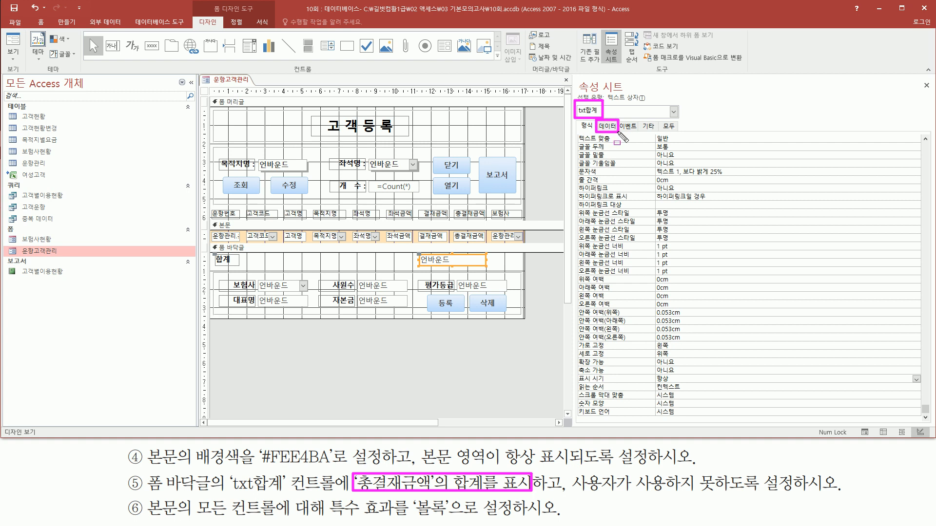
{"action": "left_click", "coordinate": [609, 126]}
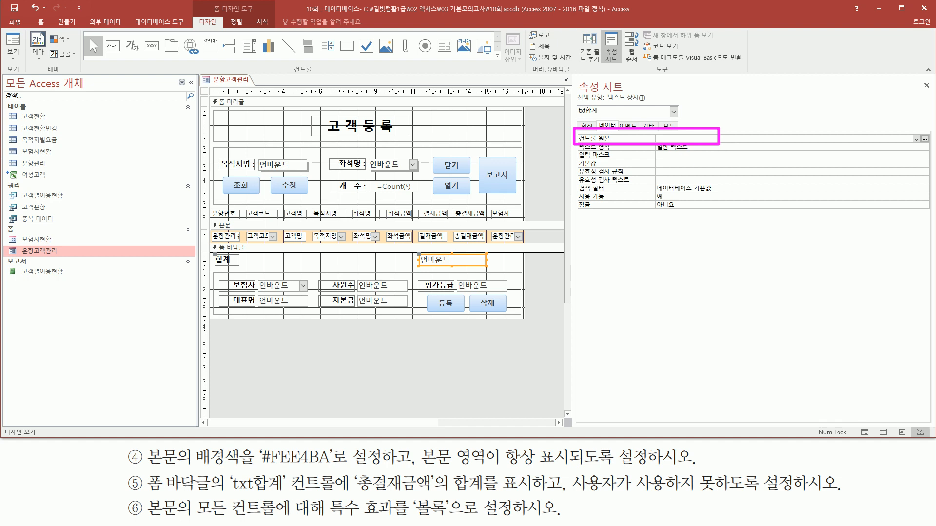
Write the expression =sum([총결재금액]) in the memo note and copy it
{"action": "type", "text": "sum("}
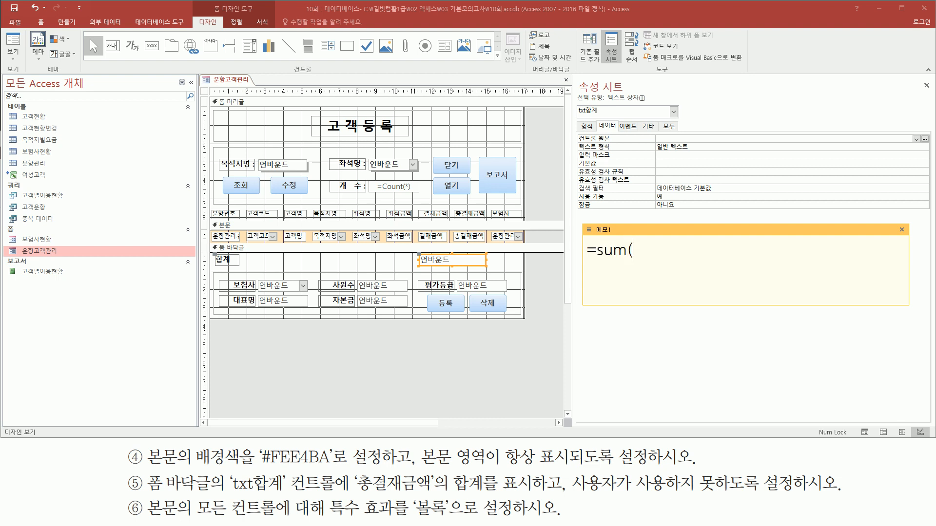
{"action": "type", "text": "["}
{"action": "left_click_drag", "start_coordinate": [449, 242], "coordinate": [486, 242]}
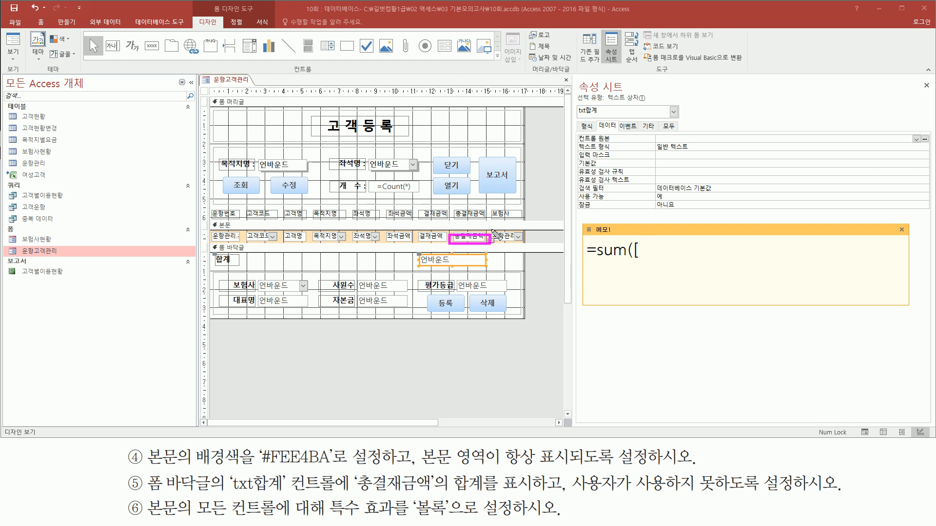
{"action": "left_click_drag", "start_coordinate": [585, 259], "coordinate": [636, 259]}
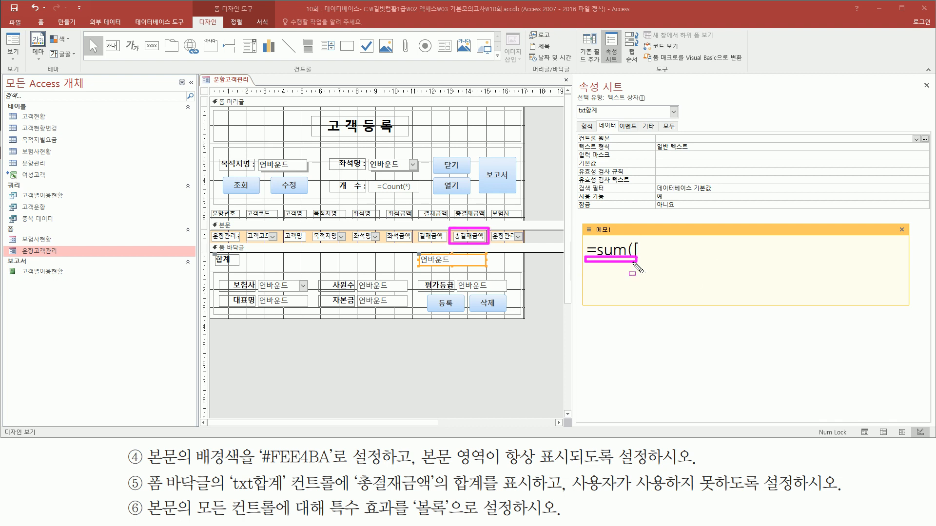
{"action": "key", "text": "Escape"}
{"action": "left_click", "coordinate": [662, 252]}
{"action": "type", "text": "chd"}
{"action": "key", "text": "BackSpace"}
{"action": "key", "text": "BackSpace"}
{"action": "key", "text": "BackSpace"}
{"action": "key", "text": "Hangul"}
{"action": "type", "text": "총결재금액"}
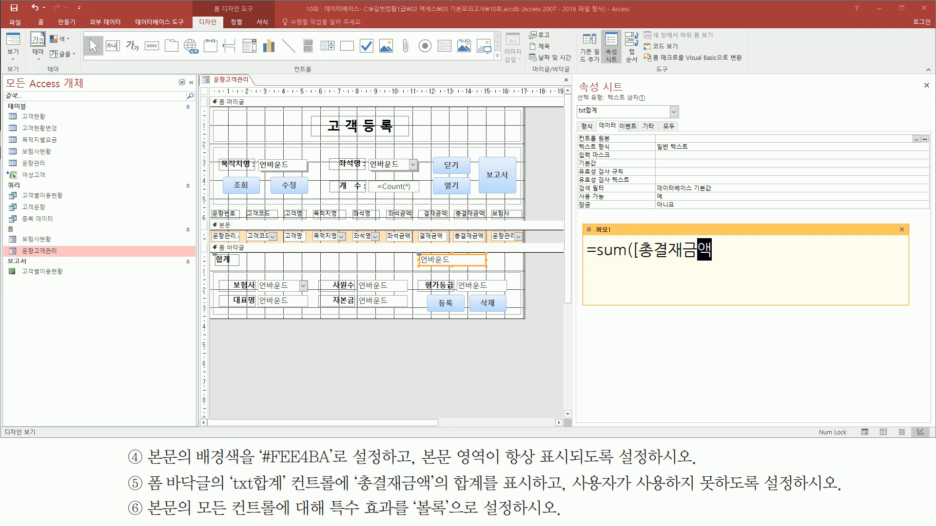
{"action": "type", "text": "])"}
{"action": "key", "text": "ctrl+a"}
{"action": "key", "text": "ctrl+c"}
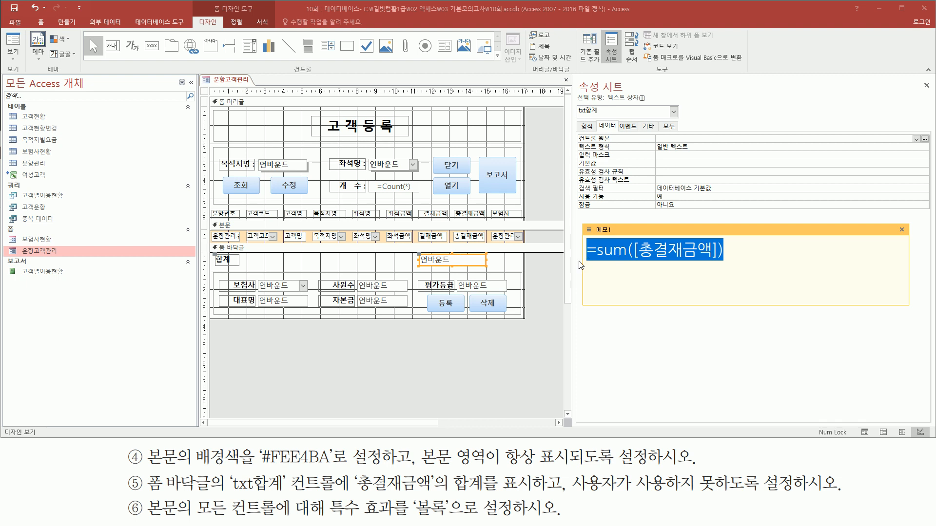
Set txt합계's 컨트롤 원본 property to the copied expression =sum([총결재금액])
{"action": "mouse_move", "coordinate": [575, 129]}
{"action": "left_mouse_down"}
{"action": "mouse_move", "coordinate": [615, 147]}
{"action": "mouse_move", "coordinate": [713, 142]}
{"action": "left_mouse_up"}
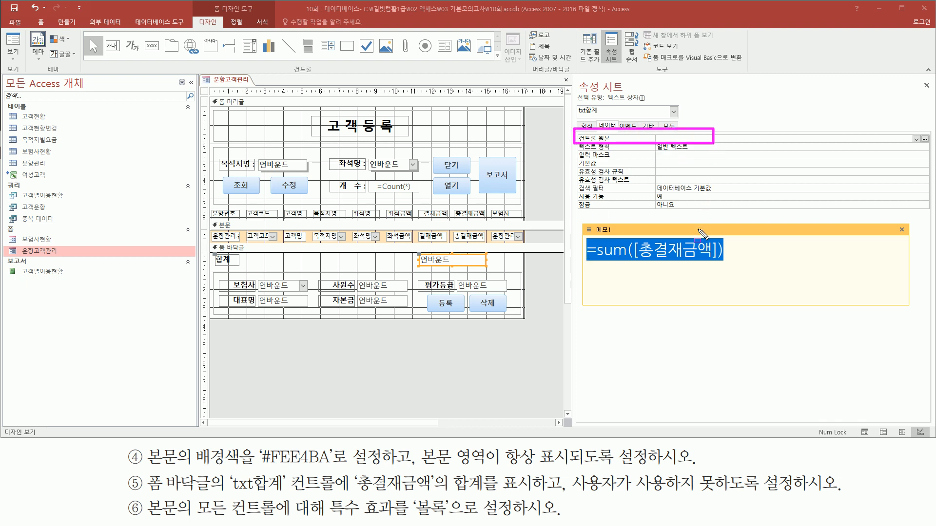
{"action": "left_click", "coordinate": [681, 139]}
{"action": "key", "text": "ctrl+v"}
{"action": "left_click_drag", "start_coordinate": [576, 144], "coordinate": [724, 143]}
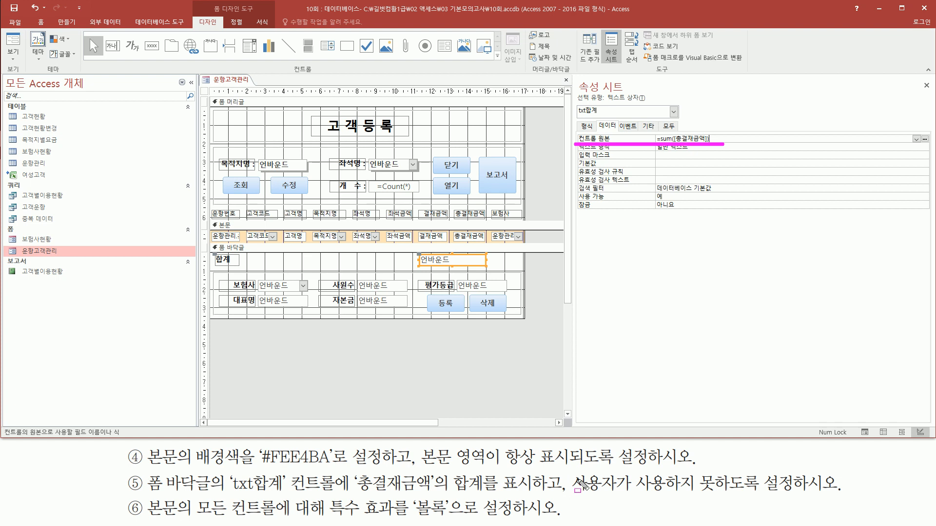
{"action": "left_click_drag", "start_coordinate": [224, 472], "coordinate": [335, 496]}
{"action": "left_click_drag", "start_coordinate": [571, 493], "coordinate": [831, 494]}
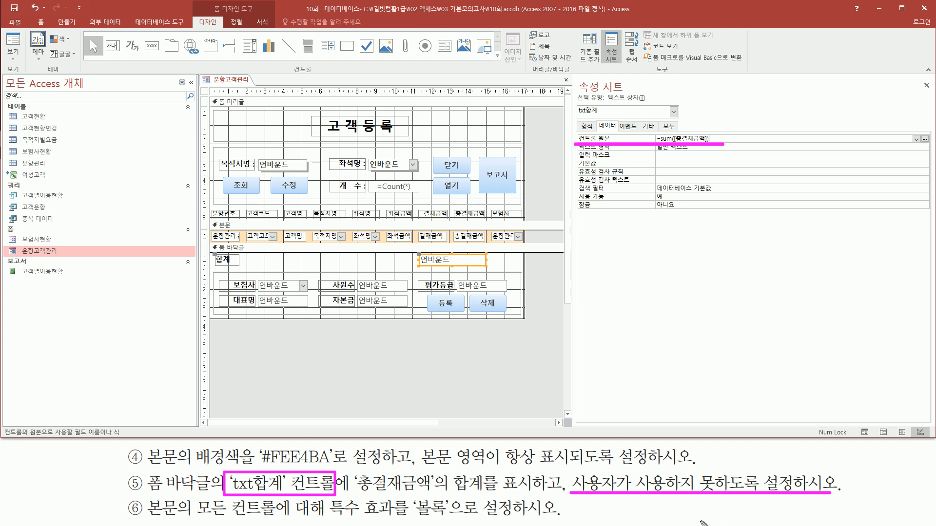
{"action": "left_click_drag", "start_coordinate": [576, 102], "coordinate": [606, 117]}
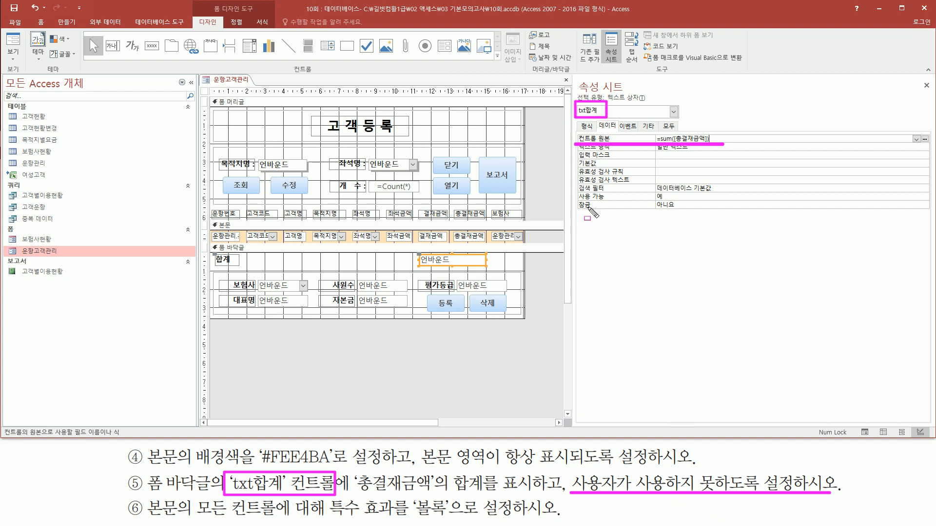
{"action": "left_click_drag", "start_coordinate": [577, 191], "coordinate": [610, 202]}
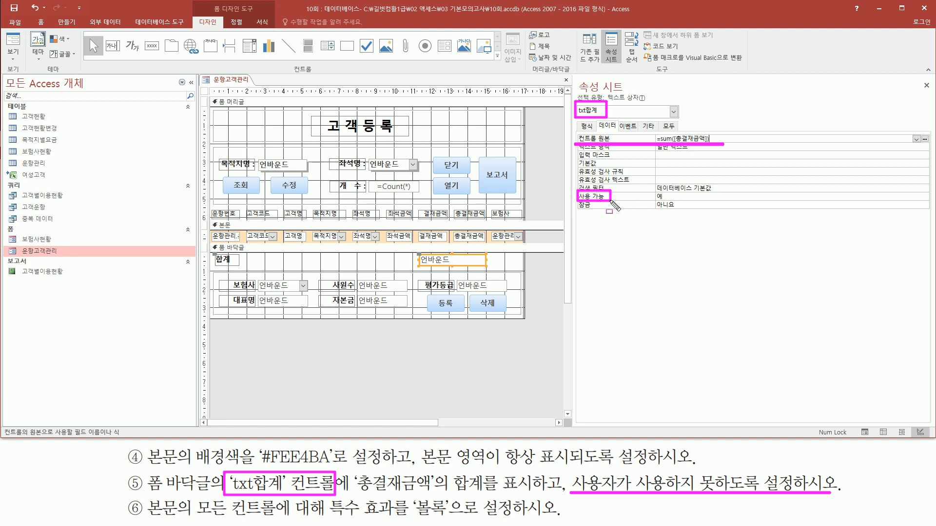
{"action": "left_click_drag", "start_coordinate": [655, 200], "coordinate": [664, 200]}
Set txt합계's 사용 가능 property to 아니요
{"action": "key", "text": "Escape"}
{"action": "left_click", "coordinate": [674, 196]}
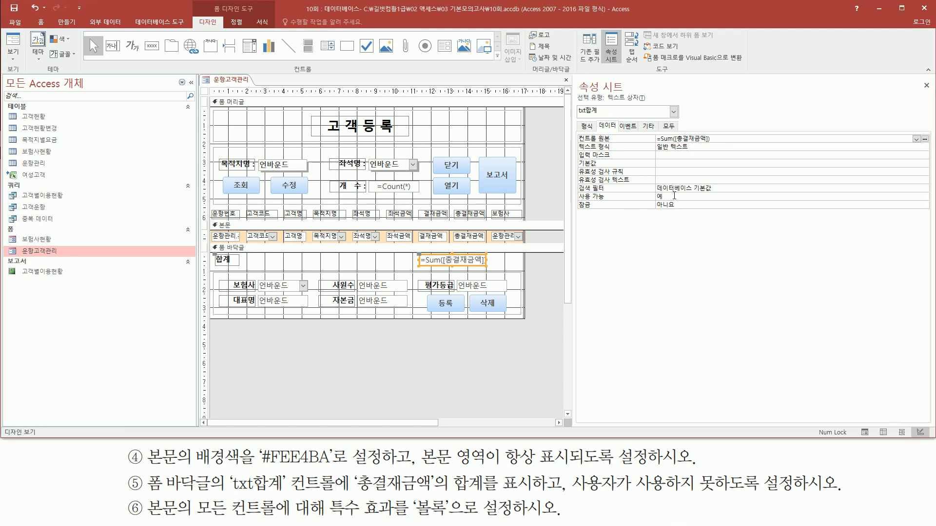
{"action": "double_click", "coordinate": [674, 196]}
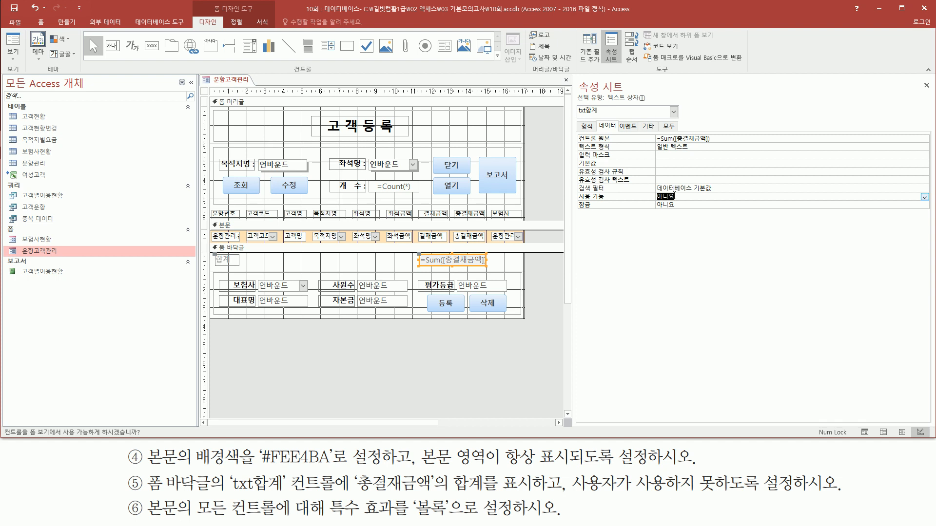
{"action": "left_click_drag", "start_coordinate": [575, 204], "coordinate": [686, 191]}
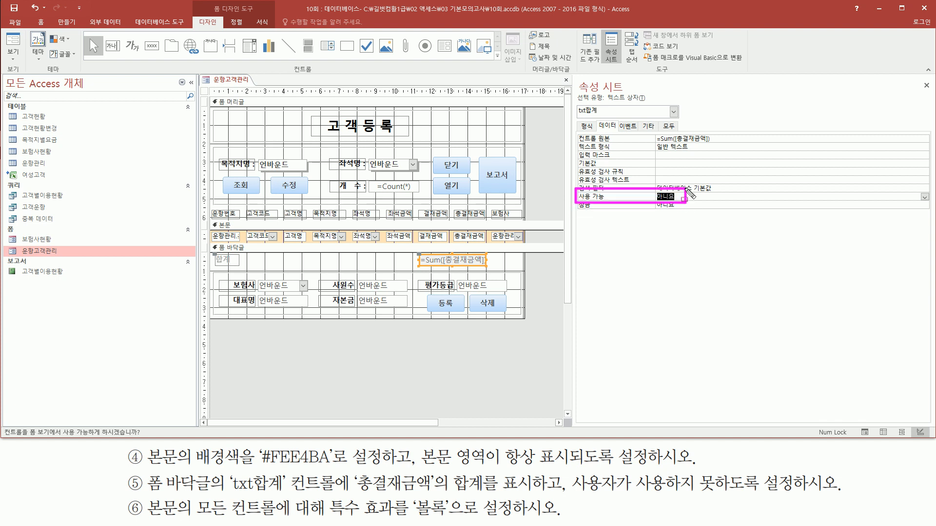
{"action": "key", "text": "Escape"}
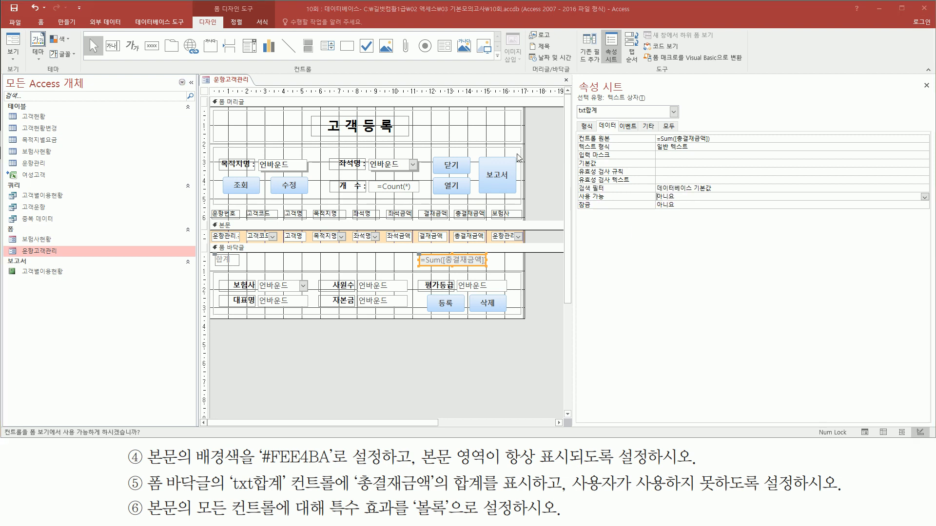
Display the form in Form view, check the total in txt합계 and test whether the box can be selected
{"action": "right_click", "coordinate": [536, 144]}
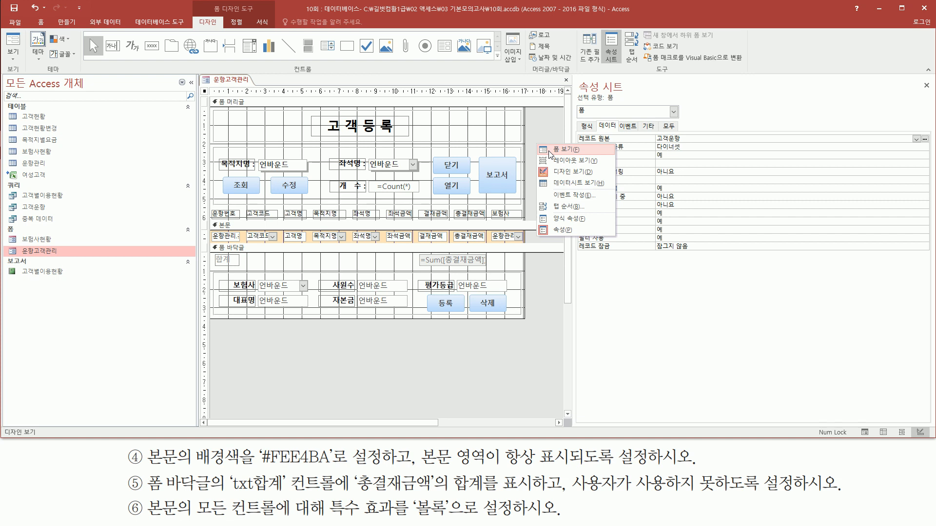
{"action": "left_click", "coordinate": [550, 155]}
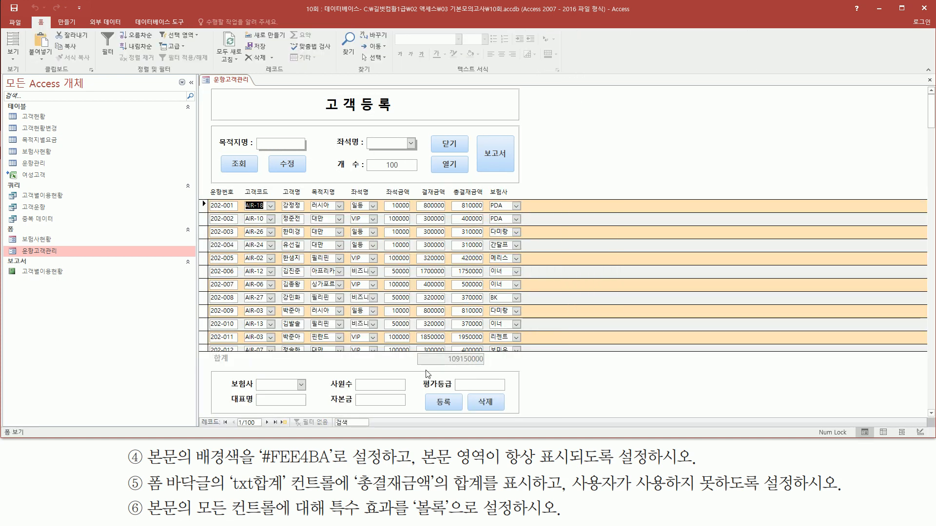
{"action": "left_click_drag", "start_coordinate": [442, 366], "coordinate": [486, 366]}
{"action": "key", "text": "Escape"}
{"action": "left_click", "coordinate": [448, 360]}
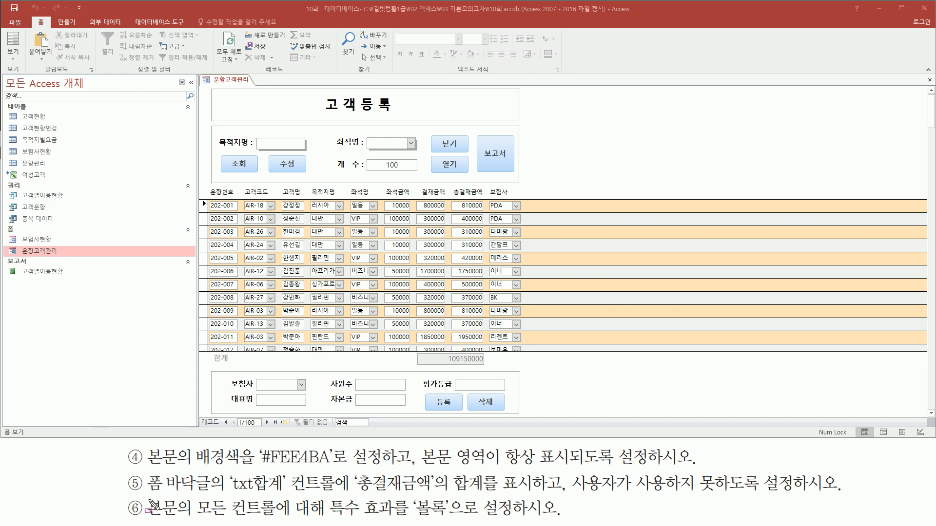
{"action": "mouse_move", "coordinate": [143, 493]}
{"action": "left_mouse_down"}
{"action": "mouse_move", "coordinate": [181, 521]}
{"action": "mouse_move", "coordinate": [274, 520]}
{"action": "left_mouse_up"}
{"action": "mouse_move", "coordinate": [326, 496]}
{"action": "left_mouse_down"}
{"action": "mouse_move", "coordinate": [400, 523]}
{"action": "mouse_move", "coordinate": [448, 520]}
{"action": "left_mouse_up"}
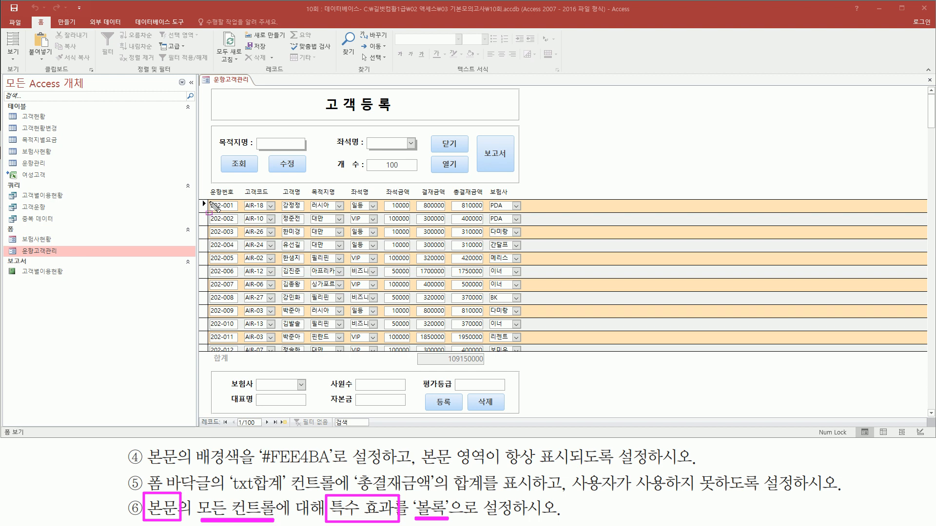
{"action": "left_click_drag", "start_coordinate": [207, 197], "coordinate": [463, 344]}
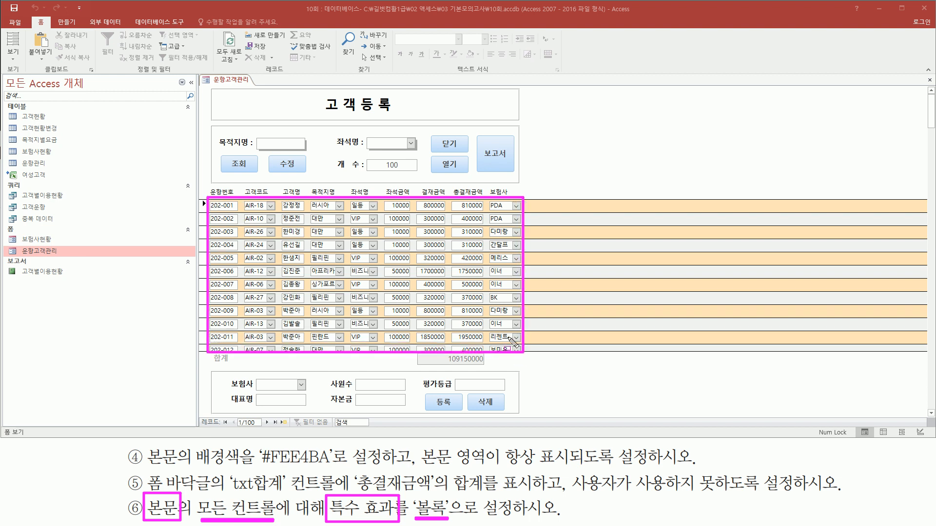
Return the 운항고객관리 form to Design view and select all controls in the 본문 section
{"action": "key", "text": "Escape"}
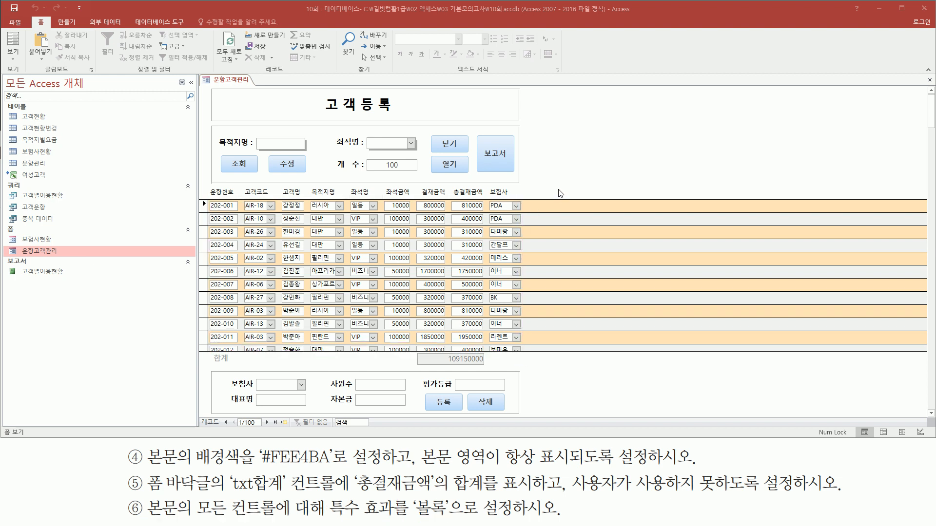
{"action": "right_click", "coordinate": [580, 150]}
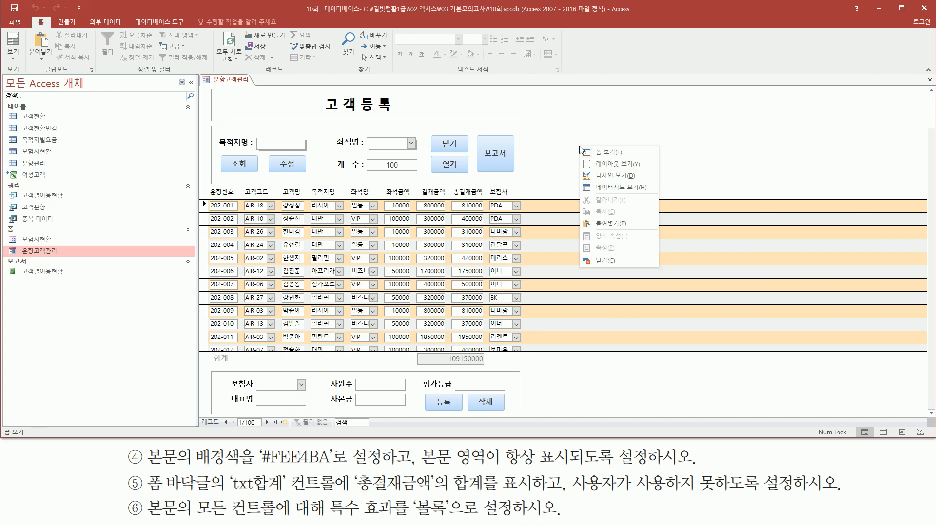
{"action": "left_click", "coordinate": [600, 176]}
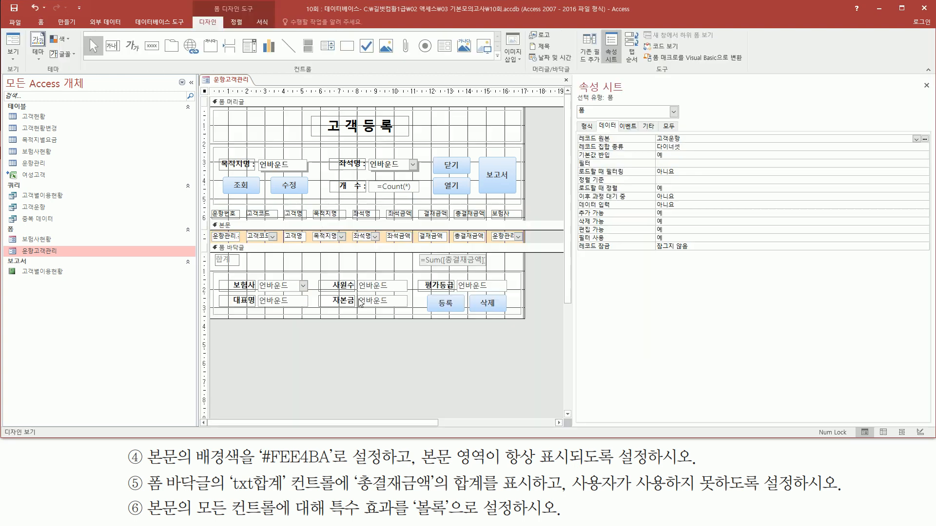
{"action": "left_click_drag", "start_coordinate": [208, 228], "coordinate": [555, 233]}
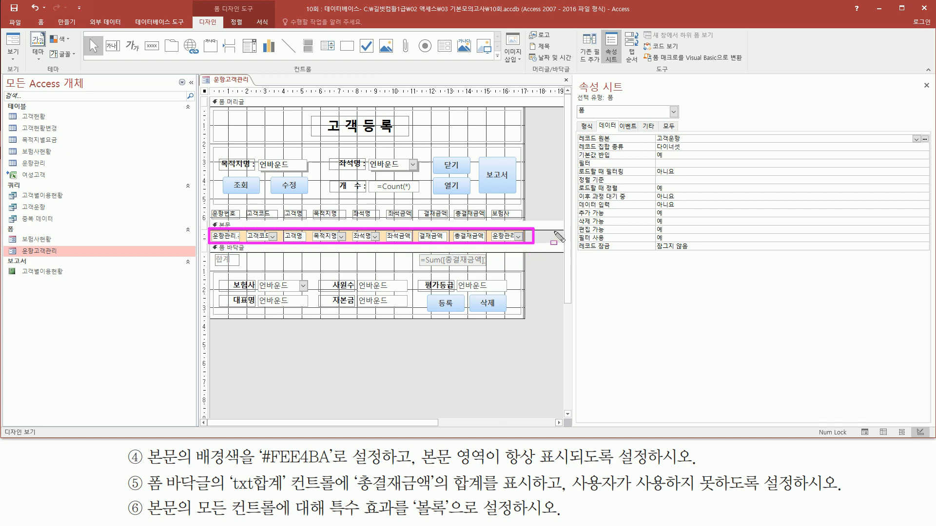
{"action": "left_click_drag", "start_coordinate": [200, 230], "coordinate": [206, 242]}
{"action": "key", "text": "Escape"}
{"action": "left_click", "coordinate": [206, 237]}
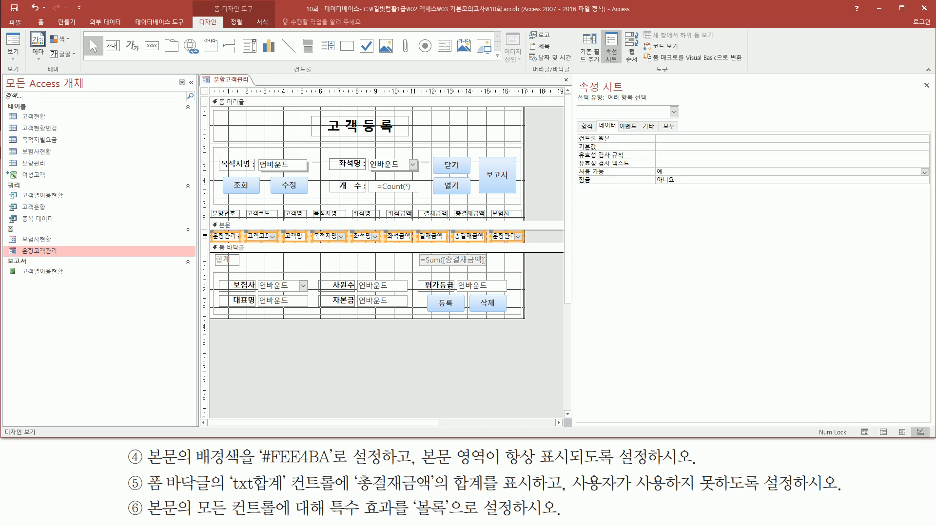
{"action": "key", "text": "ctrl+shift+d"}
{"action": "left_click_drag", "start_coordinate": [205, 236], "coordinate": [531, 237]}
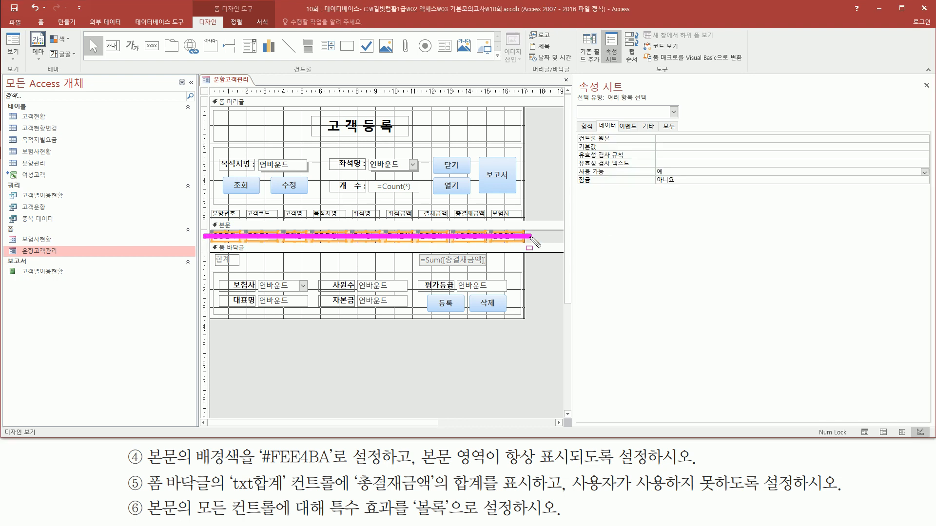
{"action": "key", "text": "Escape"}
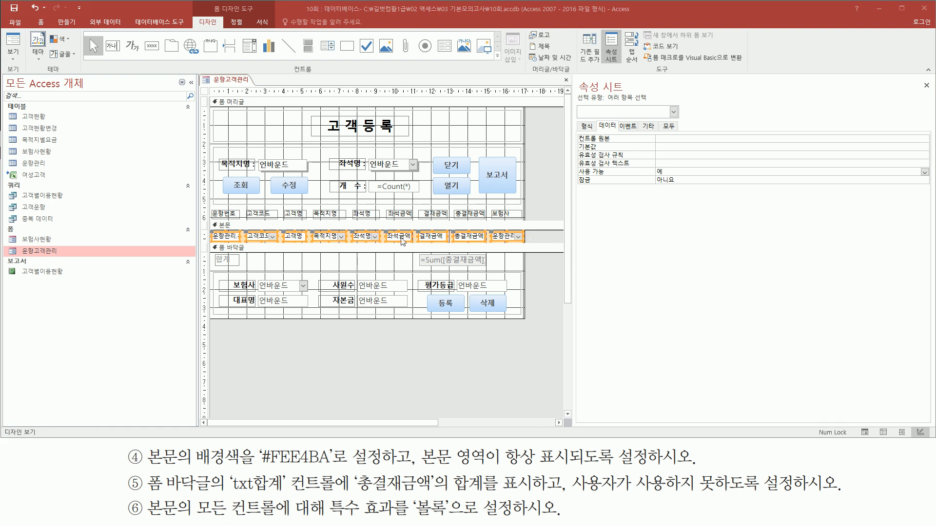
Set the 특수 효과 property of the selected 본문 controls to 볼록
{"action": "key", "text": "ctrl+shift+d"}
{"action": "left_click_drag", "start_coordinate": [608, 101], "coordinate": [648, 100]}
{"action": "left_click_drag", "start_coordinate": [578, 120], "coordinate": [595, 132]}
{"action": "key", "text": "Escape"}
{"action": "left_click", "coordinate": [588, 126]}
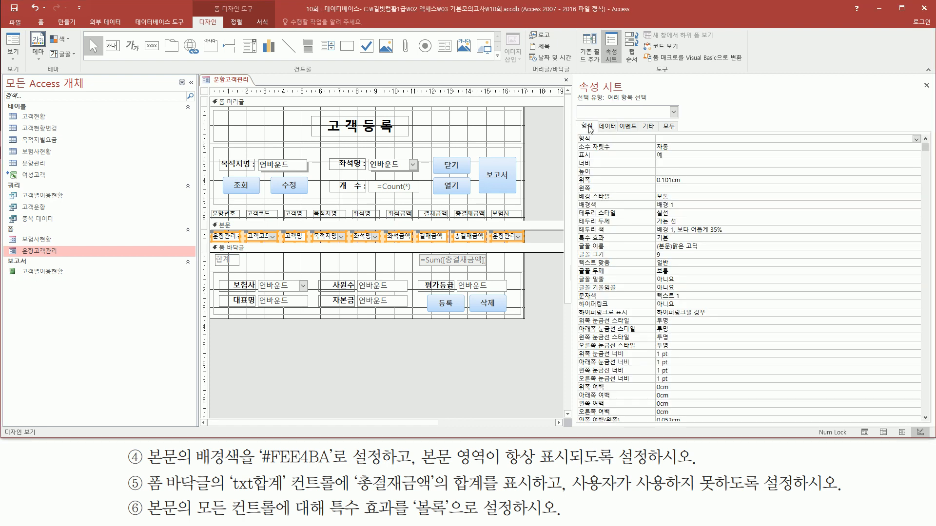
{"action": "left_click_drag", "start_coordinate": [575, 229], "coordinate": [705, 243]}
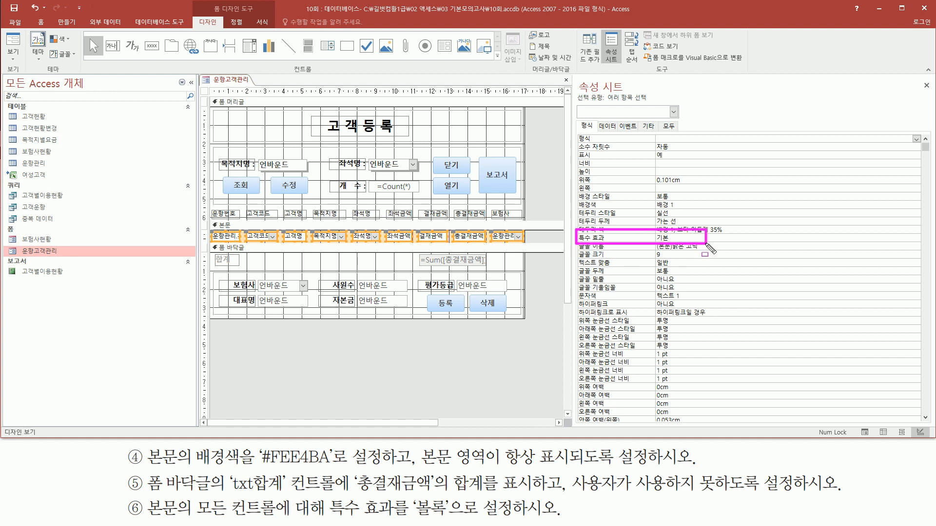
{"action": "left_click_drag", "start_coordinate": [408, 495], "coordinate": [449, 519]}
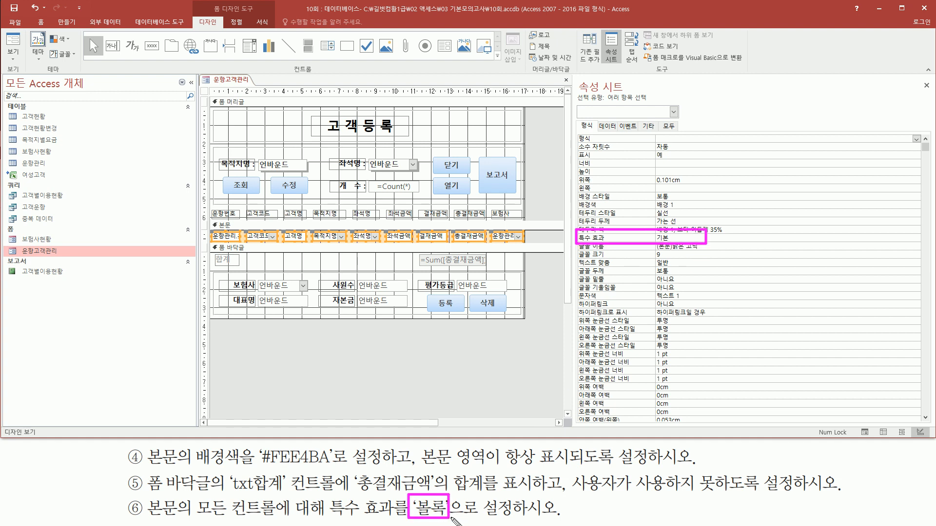
{"action": "key", "text": "Escape"}
{"action": "left_click", "coordinate": [814, 237]}
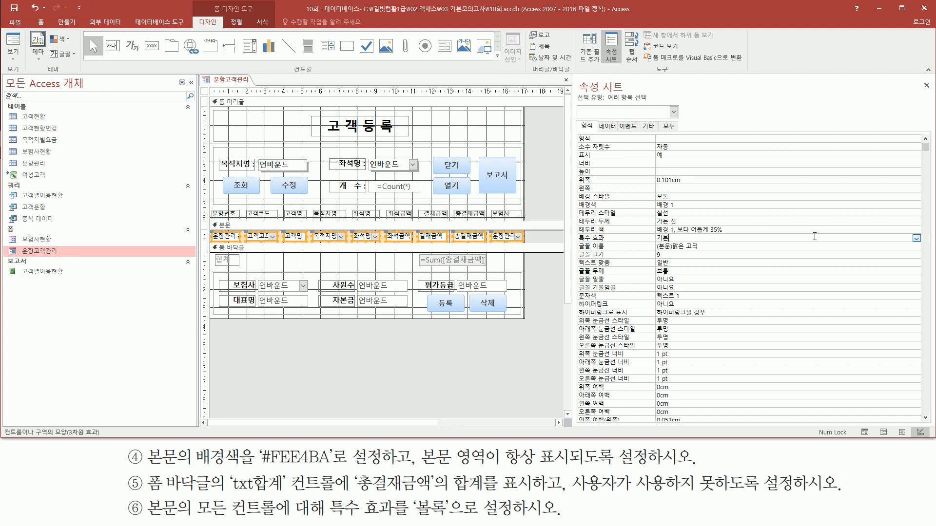
{"action": "left_click", "coordinate": [916, 238]}
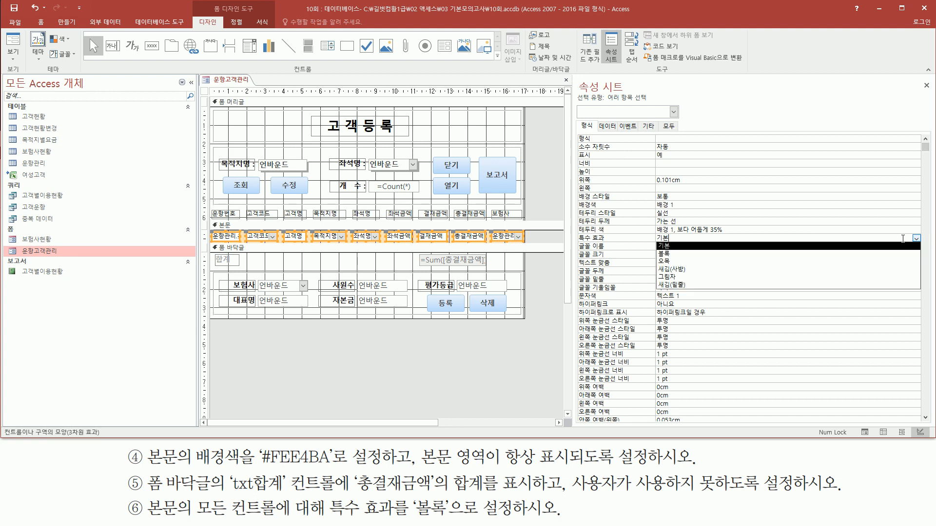
{"action": "left_click", "coordinate": [728, 255]}
{"action": "mouse_move", "coordinate": [576, 231]}
{"action": "left_mouse_down"}
{"action": "mouse_move", "coordinate": [602, 244]}
{"action": "mouse_move", "coordinate": [682, 243]}
{"action": "left_mouse_up"}
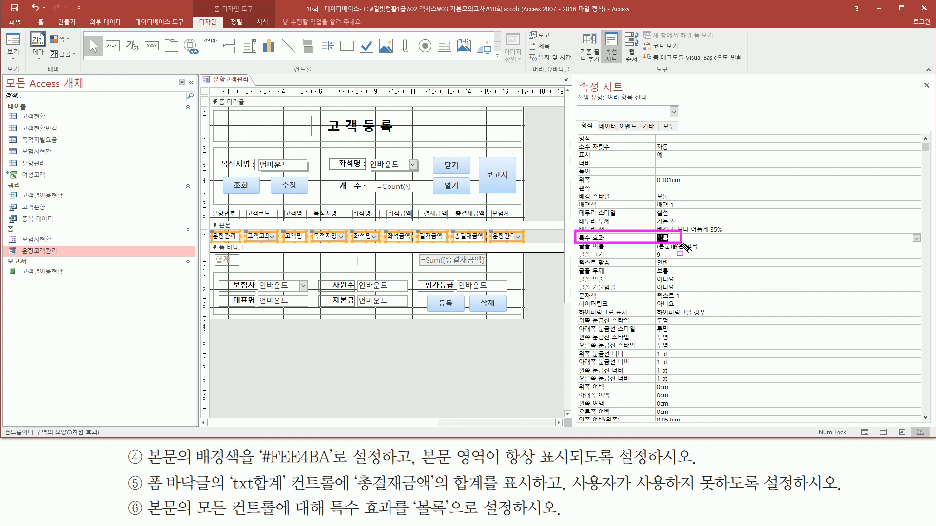
{"action": "key", "text": "Escape"}
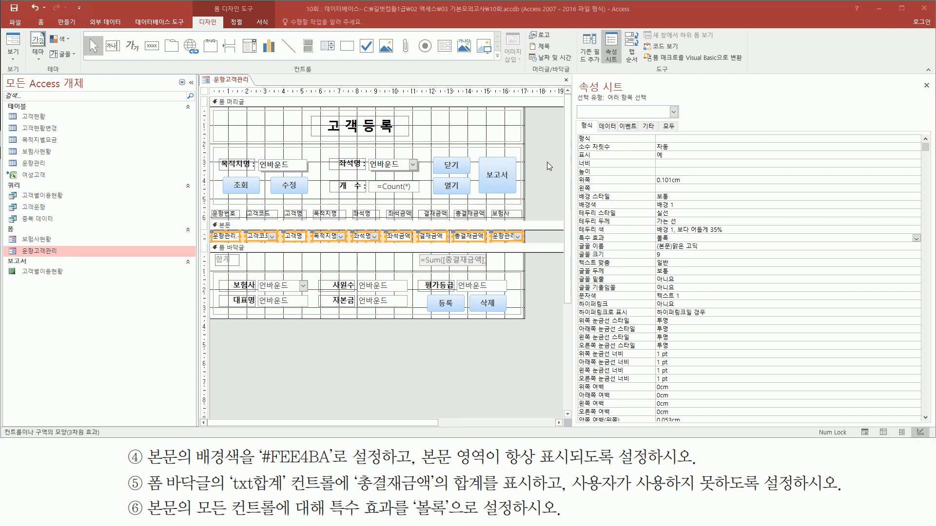
Display the form in Form view to check the special effect on the 본문 controls
{"action": "left_click", "coordinate": [543, 157]}
{"action": "right_click", "coordinate": [539, 136]}
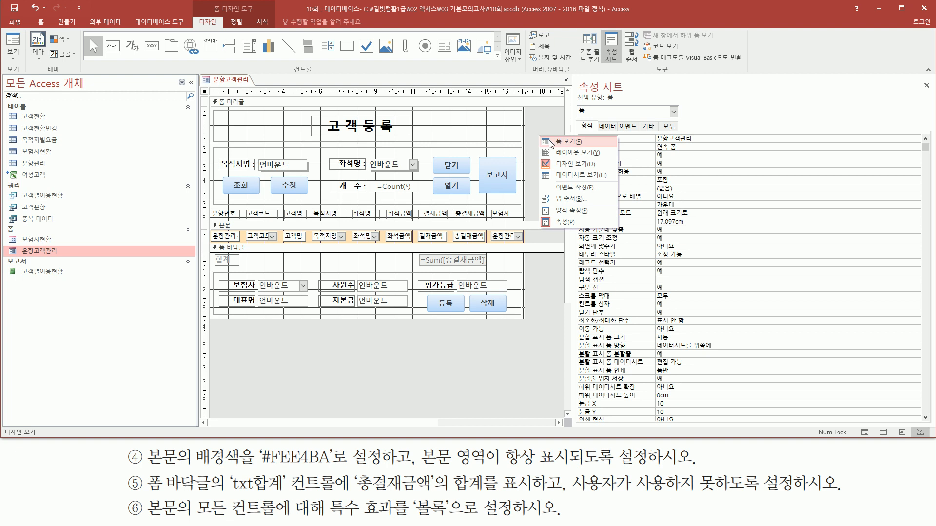
{"action": "left_click", "coordinate": [565, 141]}
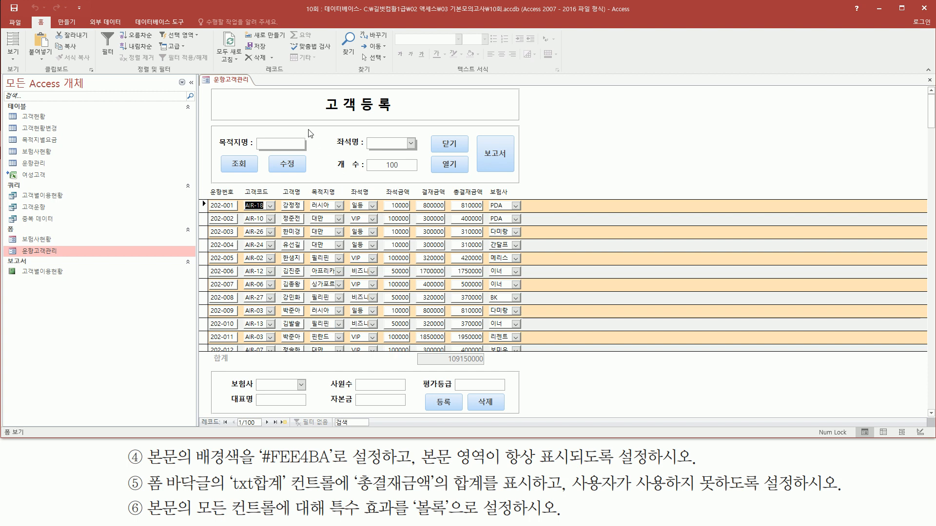
Close the 운항고객관리 form and save its design changes
{"action": "right_click", "coordinate": [237, 85]}
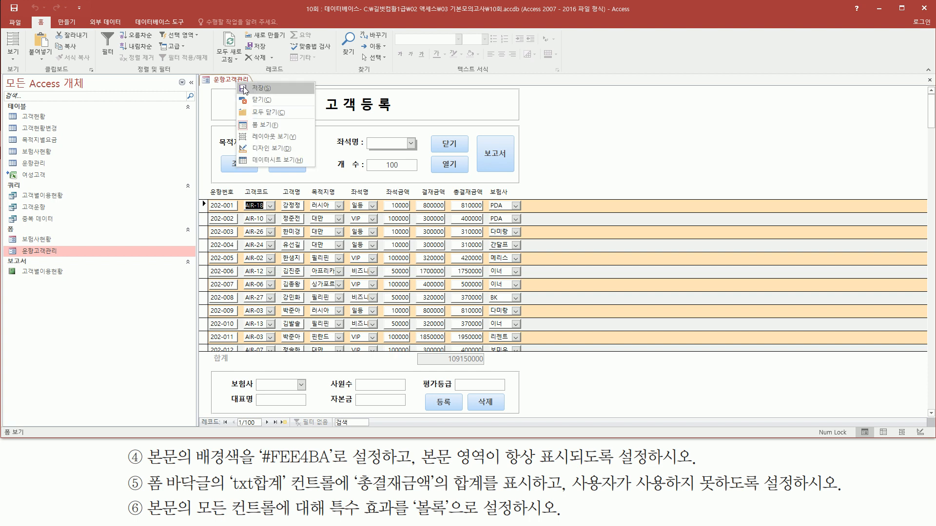
{"action": "left_click", "coordinate": [263, 102]}
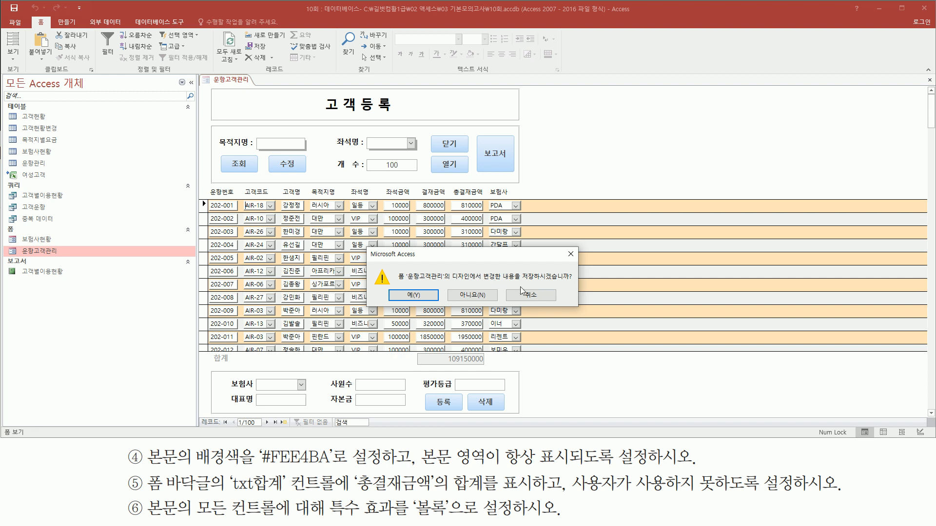
{"action": "left_click", "coordinate": [433, 299]}
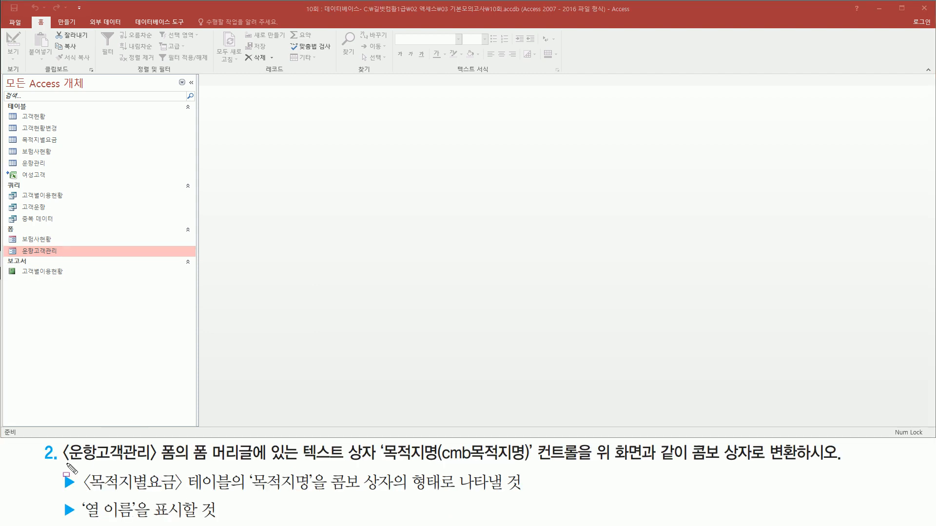
Reopen the 운항고객관리 form in Design view and select the cmb목적지명 text box in the 폼 머리글 section
{"action": "mouse_move", "coordinate": [68, 465]}
{"action": "left_mouse_down"}
{"action": "mouse_move", "coordinate": [170, 462]}
{"action": "mouse_move", "coordinate": [180, 444]}
{"action": "left_mouse_up"}
{"action": "left_click_drag", "start_coordinate": [13, 244], "coordinate": [62, 258]}
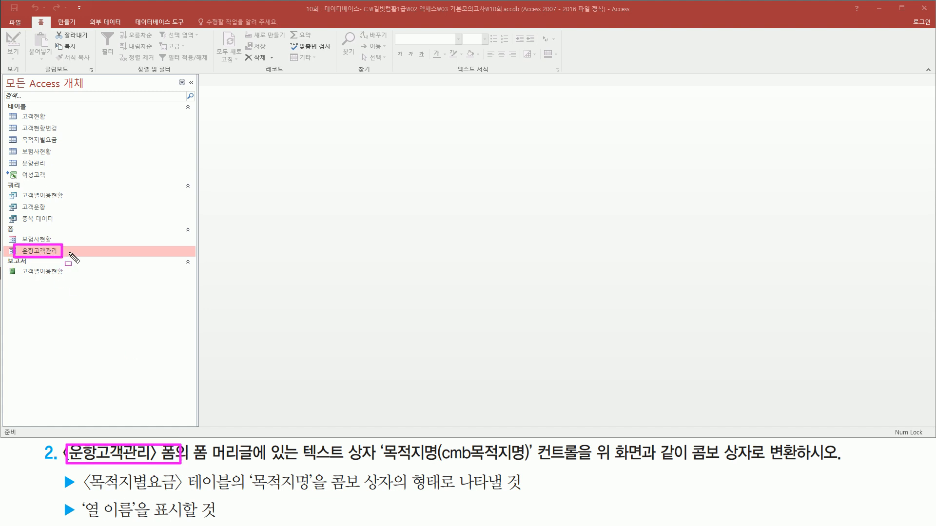
{"action": "key", "text": "Escape"}
{"action": "double_click", "coordinate": [71, 249]}
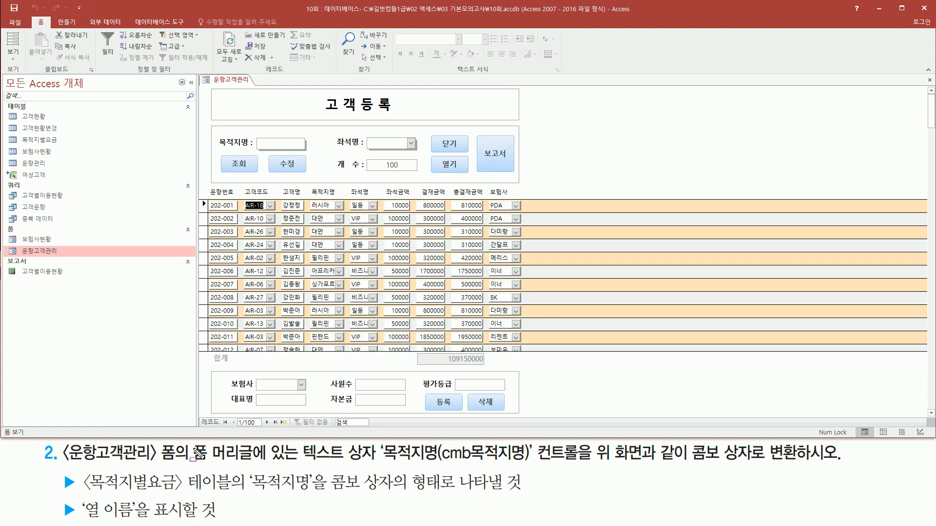
{"action": "mouse_move", "coordinate": [192, 438]}
{"action": "left_mouse_down"}
{"action": "mouse_move", "coordinate": [265, 458]}
{"action": "mouse_move", "coordinate": [846, 462]}
{"action": "left_mouse_up"}
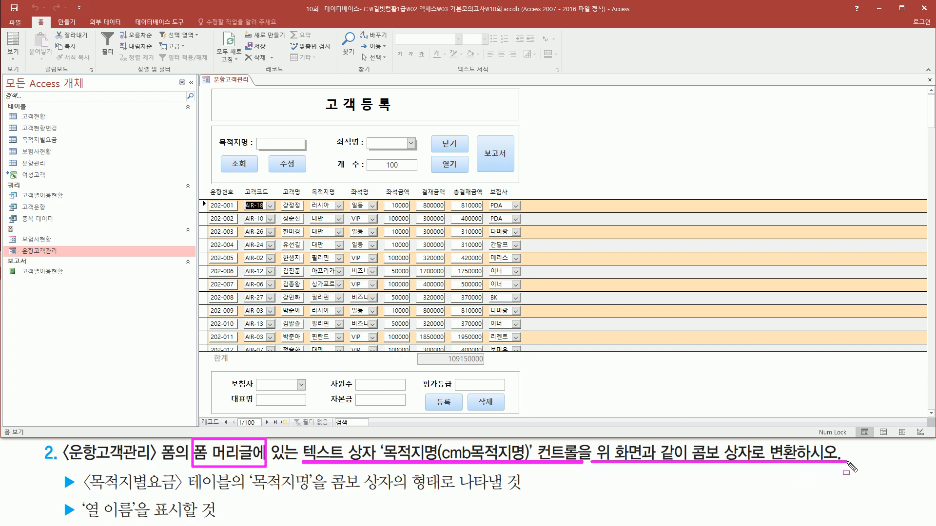
{"action": "mouse_move", "coordinate": [216, 137]}
{"action": "left_mouse_down"}
{"action": "mouse_move", "coordinate": [230, 146]}
{"action": "mouse_move", "coordinate": [303, 150]}
{"action": "left_mouse_up"}
{"action": "key", "text": "e"}
{"action": "key", "text": "e"}
{"action": "right_click", "coordinate": [272, 103]}
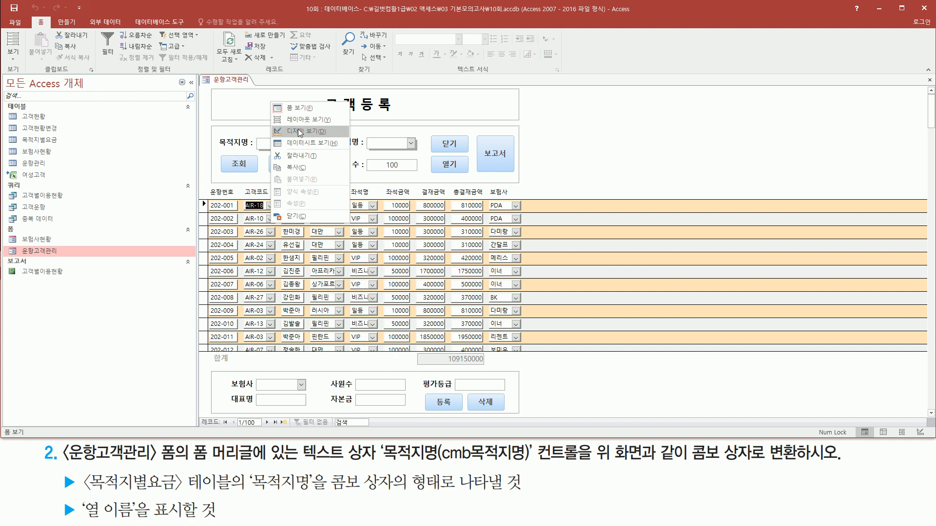
{"action": "left_click", "coordinate": [302, 131]}
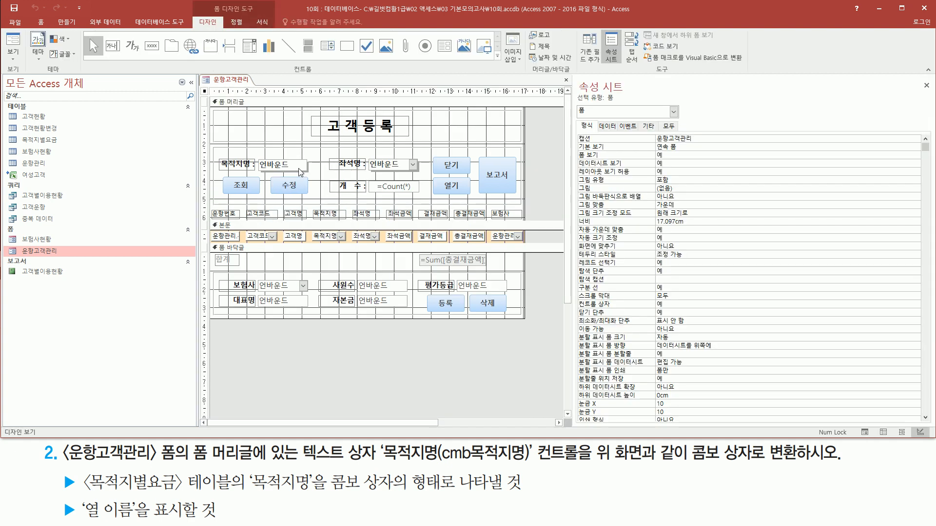
{"action": "left_click", "coordinate": [300, 170]}
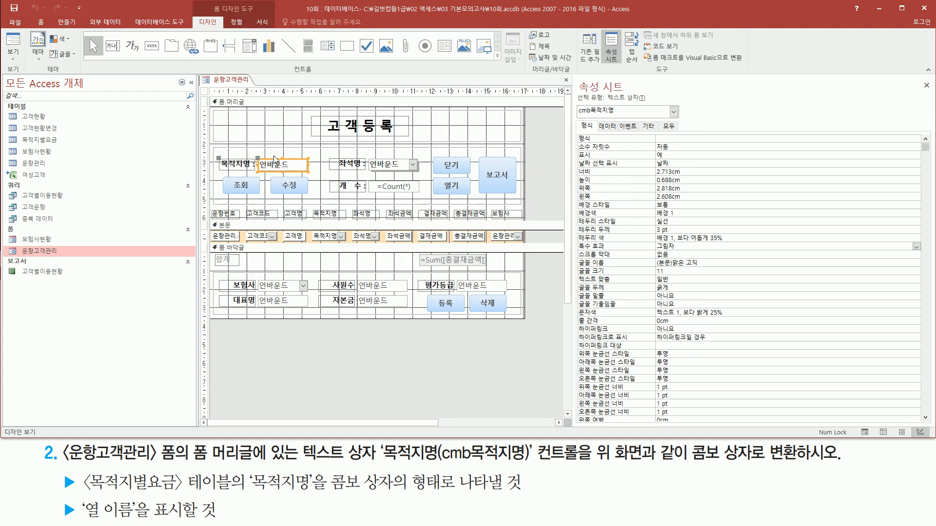
{"action": "mouse_move", "coordinate": [575, 104]}
{"action": "left_mouse_down"}
{"action": "mouse_move", "coordinate": [581, 122]}
{"action": "mouse_move", "coordinate": [609, 119]}
{"action": "left_mouse_up"}
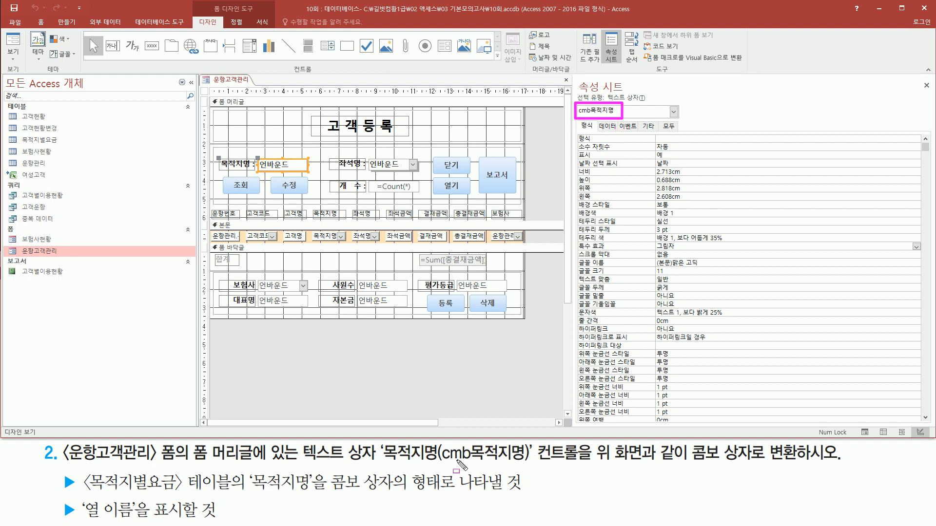
{"action": "left_click_drag", "start_coordinate": [442, 464], "coordinate": [535, 464]}
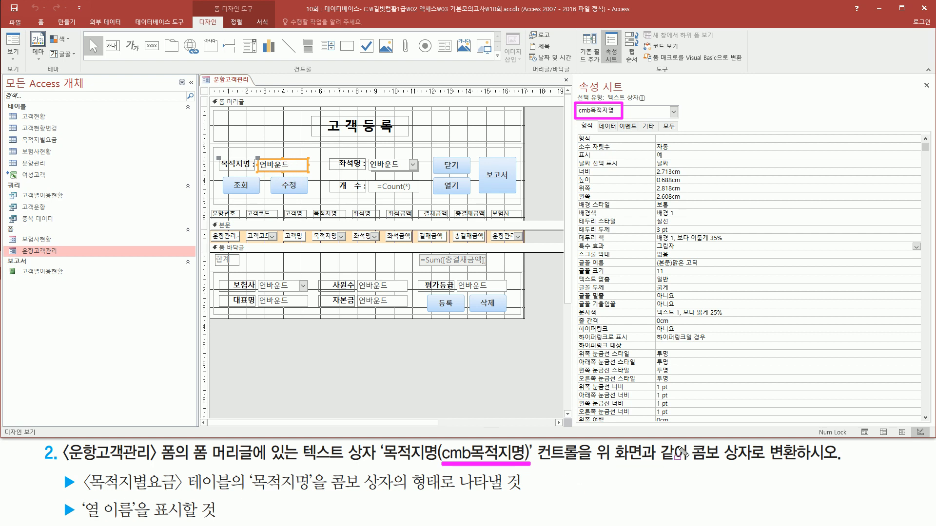
{"action": "mouse_move", "coordinate": [690, 448]}
{"action": "left_mouse_down"}
{"action": "mouse_move", "coordinate": [704, 466]}
{"action": "mouse_move", "coordinate": [801, 466]}
{"action": "left_mouse_up"}
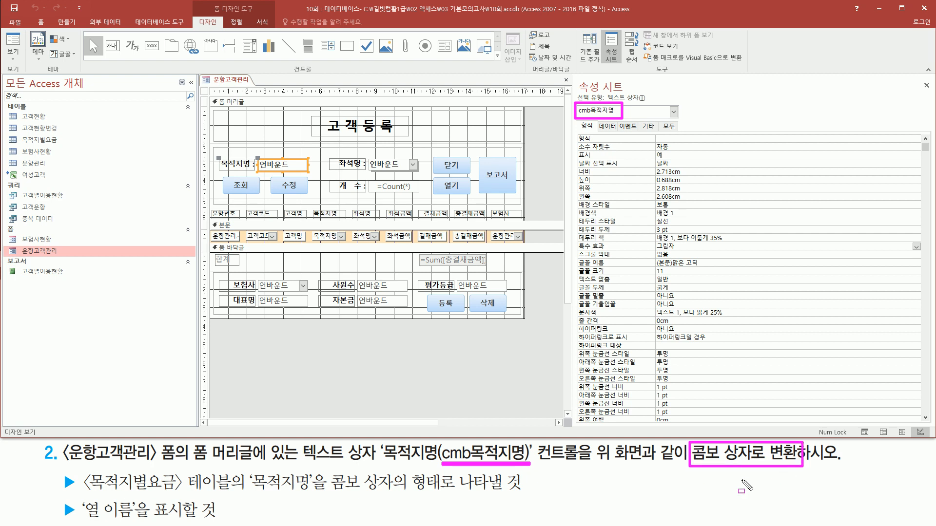
{"action": "key", "text": "Escape"}
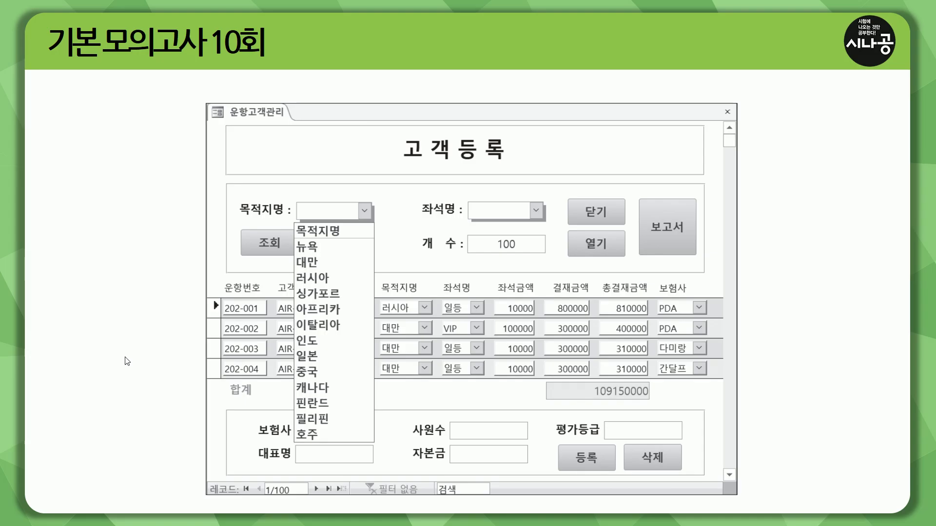
{"action": "key", "text": "ctrl+p"}
{"action": "mouse_move", "coordinate": [294, 201]}
{"action": "left_mouse_down"}
{"action": "mouse_move", "coordinate": [358, 236]}
{"action": "mouse_move", "coordinate": [375, 222]}
{"action": "left_mouse_up"}
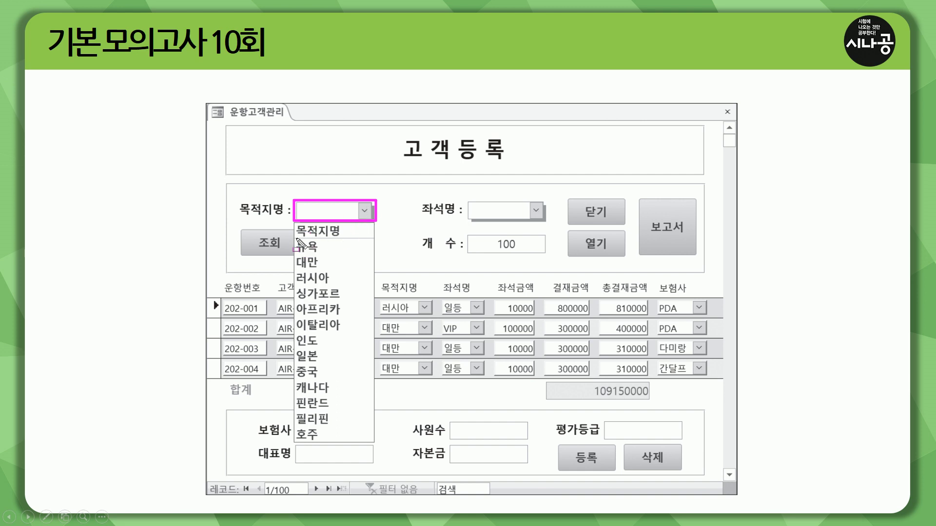
{"action": "mouse_move", "coordinate": [298, 242]}
{"action": "left_mouse_down"}
{"action": "mouse_move", "coordinate": [295, 408]}
{"action": "mouse_move", "coordinate": [373, 244]}
{"action": "mouse_move", "coordinate": [376, 448]}
{"action": "left_mouse_up"}
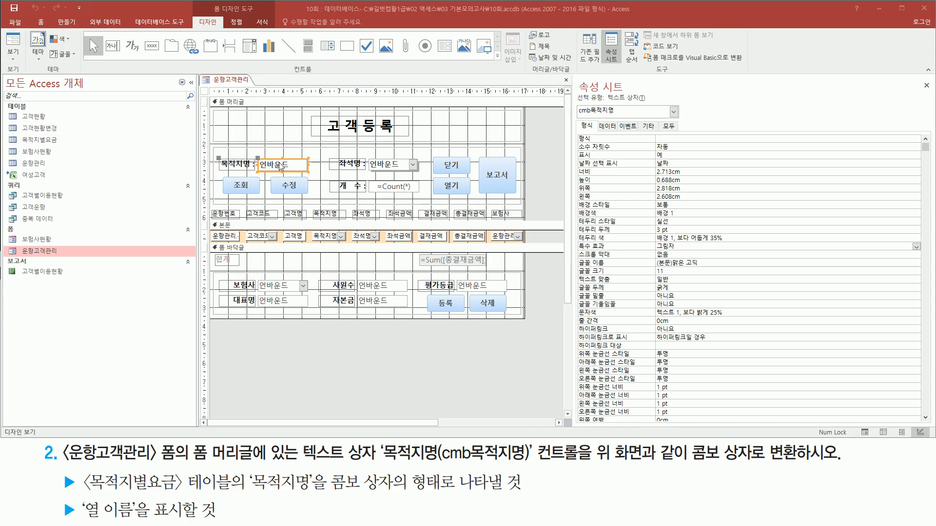
Convert the selected cmb목적지명 text box into a combo box (콤보 상자)
{"action": "right_click", "coordinate": [304, 165]}
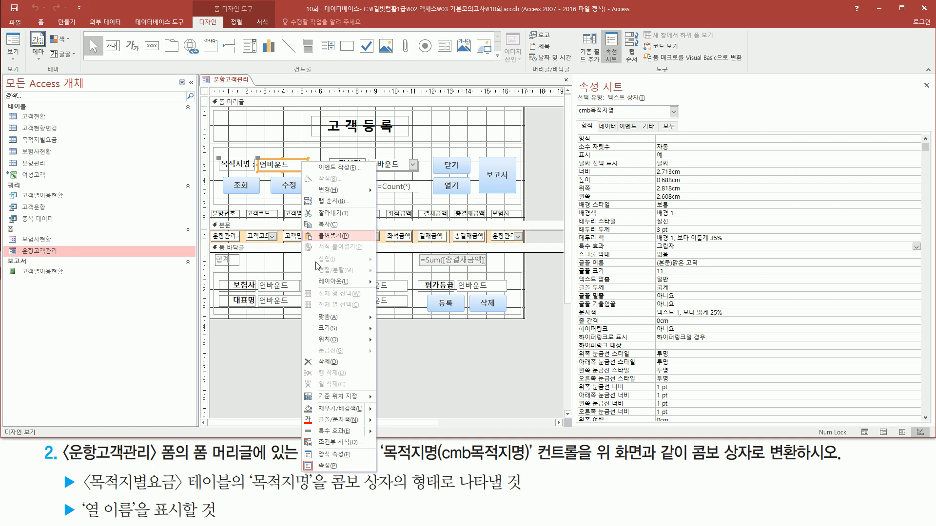
{"action": "mouse_move", "coordinate": [341, 195]}
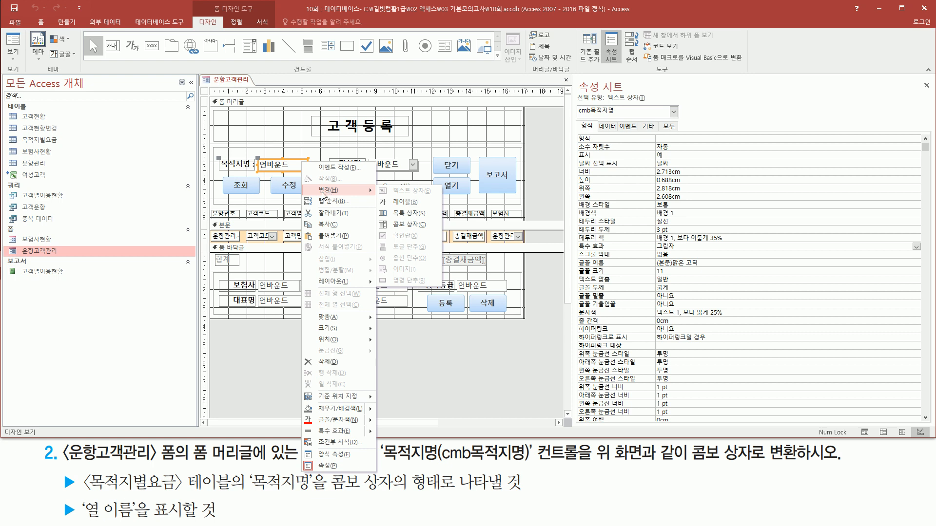
{"action": "left_click", "coordinate": [417, 226]}
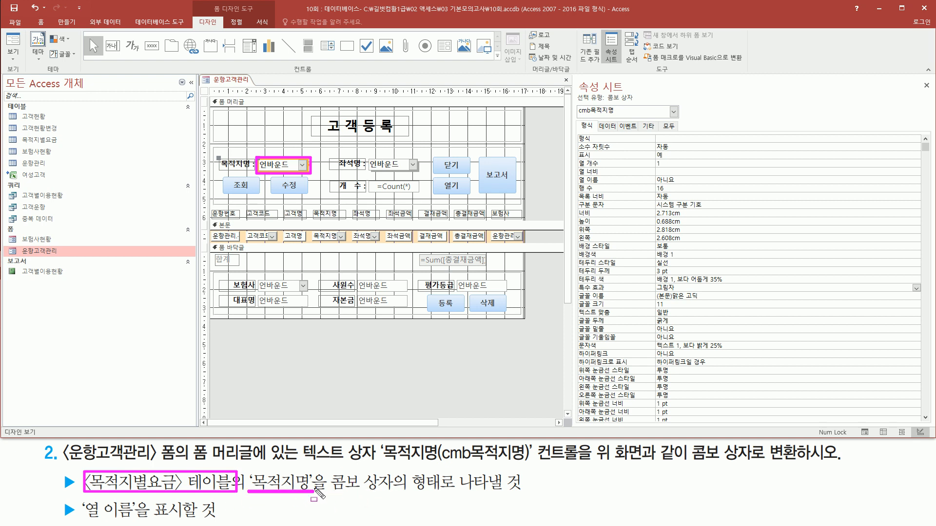
Open the query builder for the row source (행 원본) of the cmb목적지명 combo box
{"action": "left_click", "coordinate": [609, 127]}
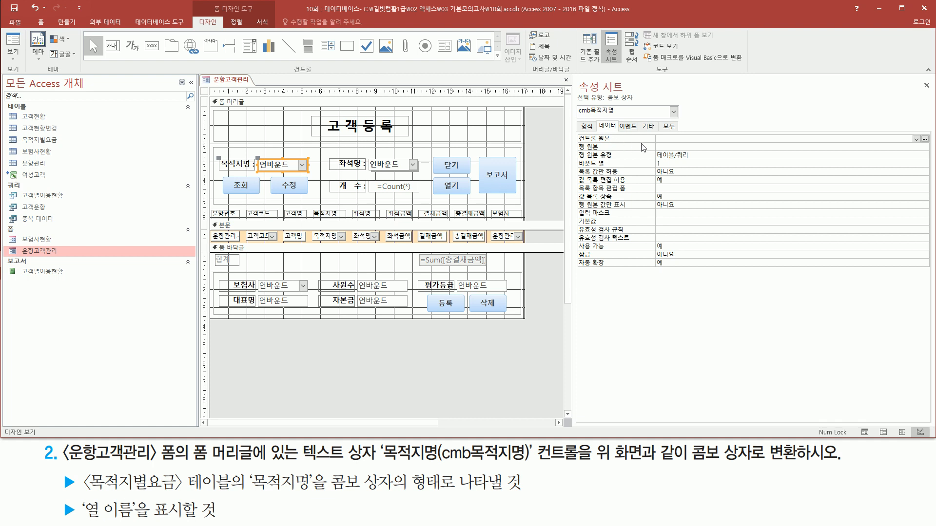
{"action": "left_click", "coordinate": [672, 148]}
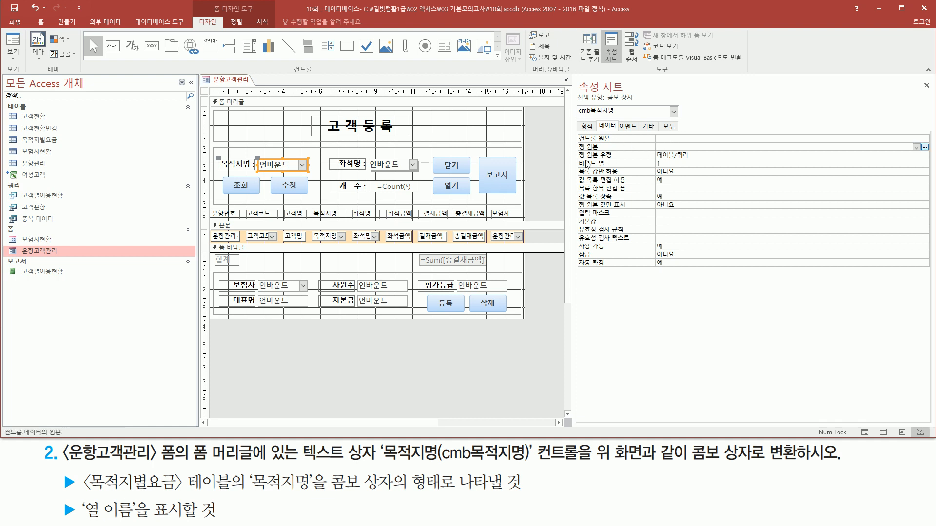
{"action": "mouse_move", "coordinate": [644, 161]}
{"action": "left_mouse_down"}
{"action": "mouse_move", "coordinate": [704, 161]}
{"action": "mouse_move", "coordinate": [707, 150]}
{"action": "left_mouse_up"}
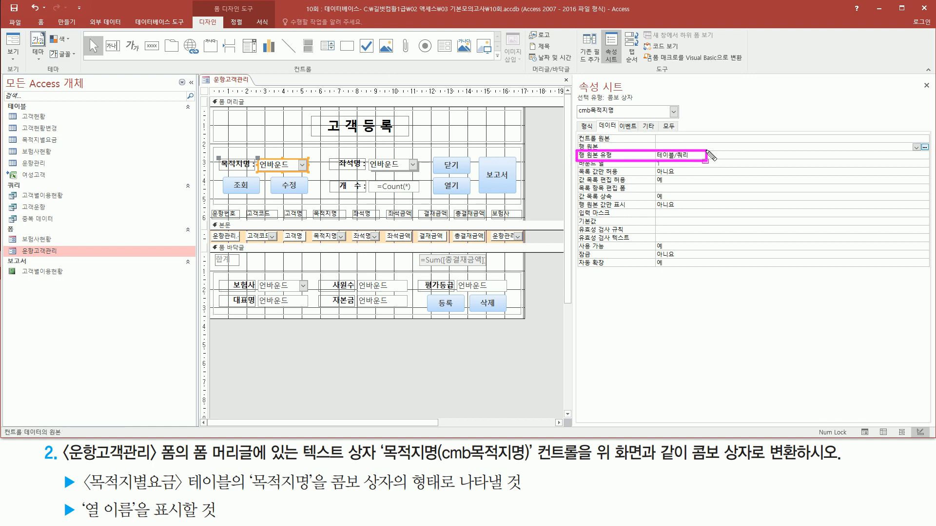
{"action": "mouse_move", "coordinate": [89, 496]}
{"action": "left_mouse_down"}
{"action": "mouse_move", "coordinate": [226, 497]}
{"action": "mouse_move", "coordinate": [234, 475]}
{"action": "left_mouse_up"}
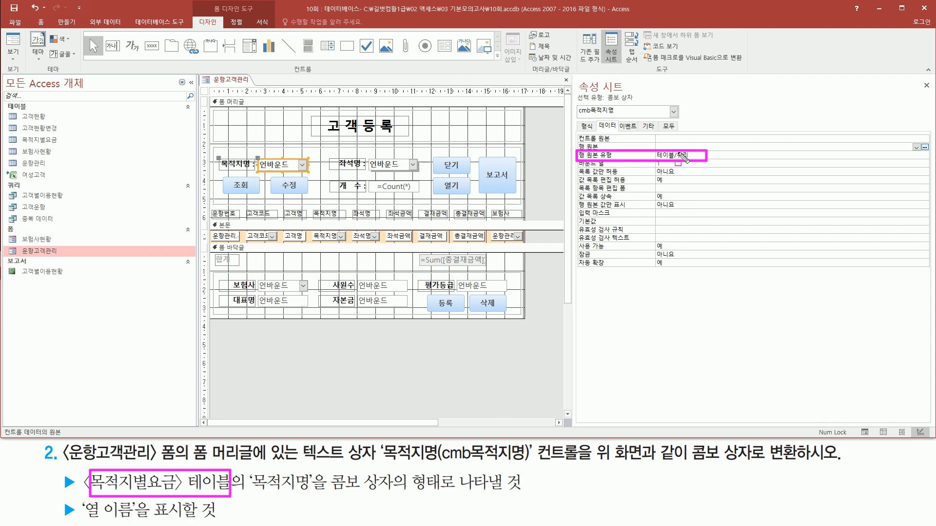
{"action": "key", "text": "Escape"}
{"action": "left_click", "coordinate": [672, 146]}
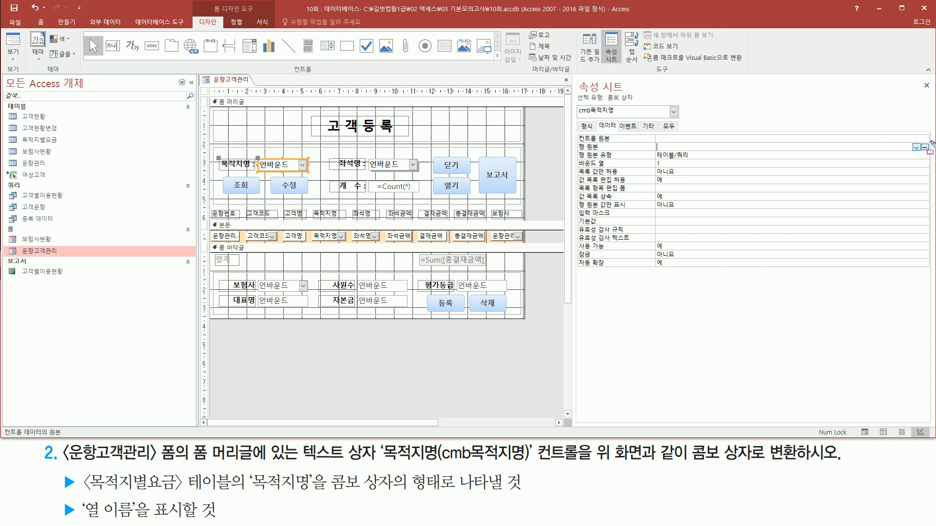
{"action": "left_click_drag", "start_coordinate": [919, 139], "coordinate": [934, 154]}
{"action": "key", "text": "Escape"}
{"action": "left_click", "coordinate": [924, 146]}
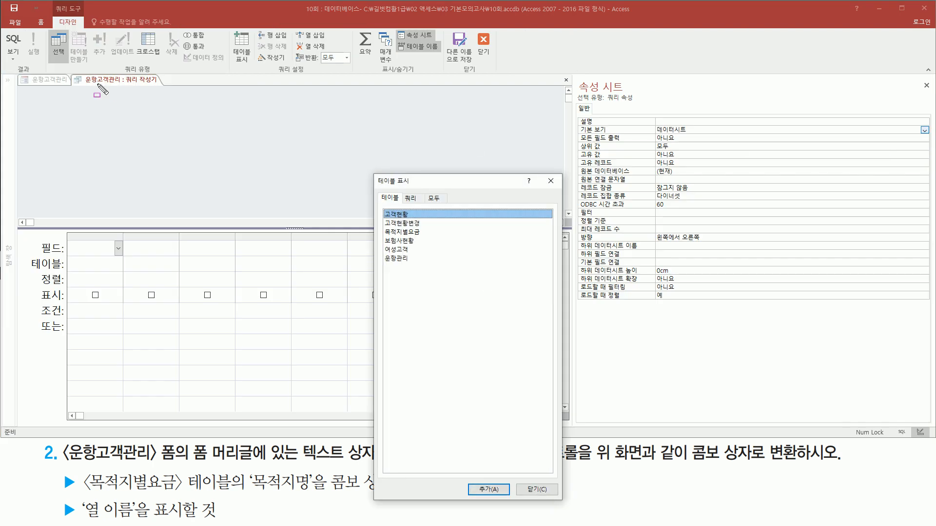
Add the 목적지별요금 table to the row source query and close the 테이블 표시 dialog
{"action": "left_click_drag", "start_coordinate": [80, 83], "coordinate": [161, 84]}
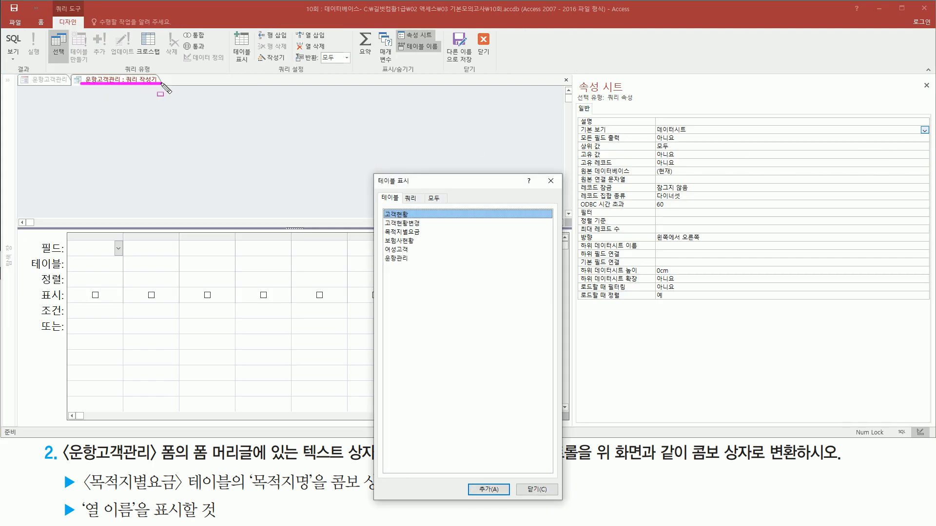
{"action": "mouse_move", "coordinate": [80, 469]}
{"action": "left_mouse_down"}
{"action": "mouse_move", "coordinate": [103, 496]}
{"action": "mouse_move", "coordinate": [239, 497]}
{"action": "left_mouse_up"}
{"action": "mouse_move", "coordinate": [379, 224]}
{"action": "left_mouse_down"}
{"action": "mouse_move", "coordinate": [397, 238]}
{"action": "mouse_move", "coordinate": [438, 239]}
{"action": "left_mouse_up"}
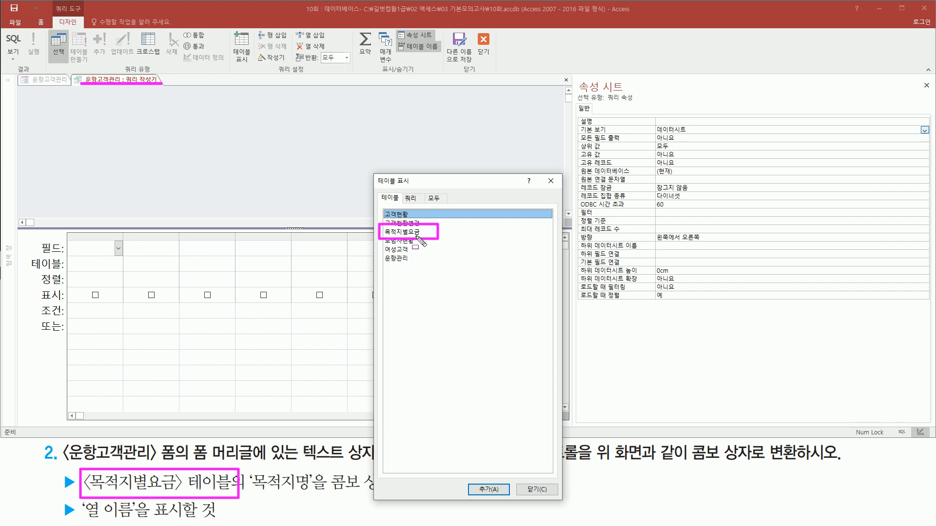
{"action": "left_click", "coordinate": [416, 233]}
{"action": "double_click", "coordinate": [419, 232]}
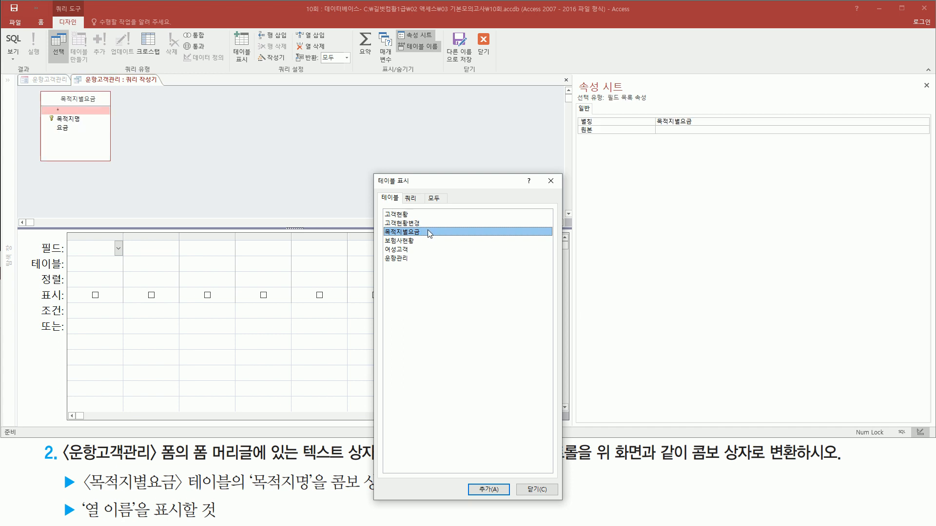
{"action": "left_click_drag", "start_coordinate": [540, 181], "coordinate": [560, 197]}
{"action": "left_click", "coordinate": [552, 180]}
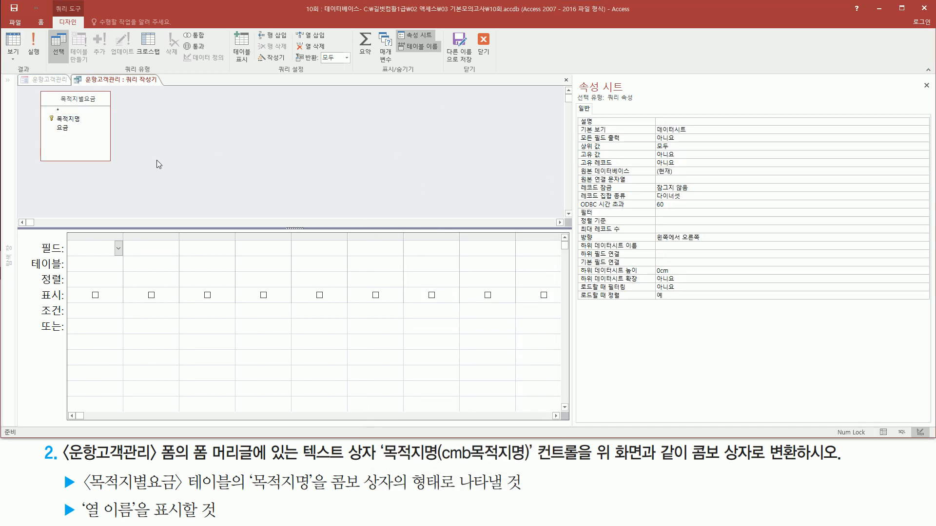
Add the 목적지명 field of 목적지별요금 to the first column of the query grid
{"action": "left_click_drag", "start_coordinate": [84, 493], "coordinate": [418, 495]}
{"action": "left_click_drag", "start_coordinate": [48, 111], "coordinate": [89, 127]}
{"action": "key", "text": "Escape"}
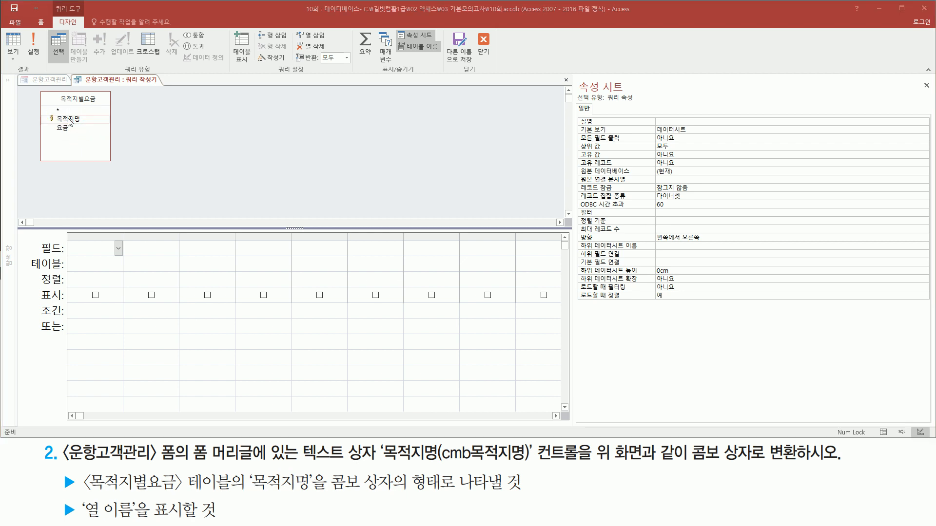
{"action": "double_click", "coordinate": [68, 119]}
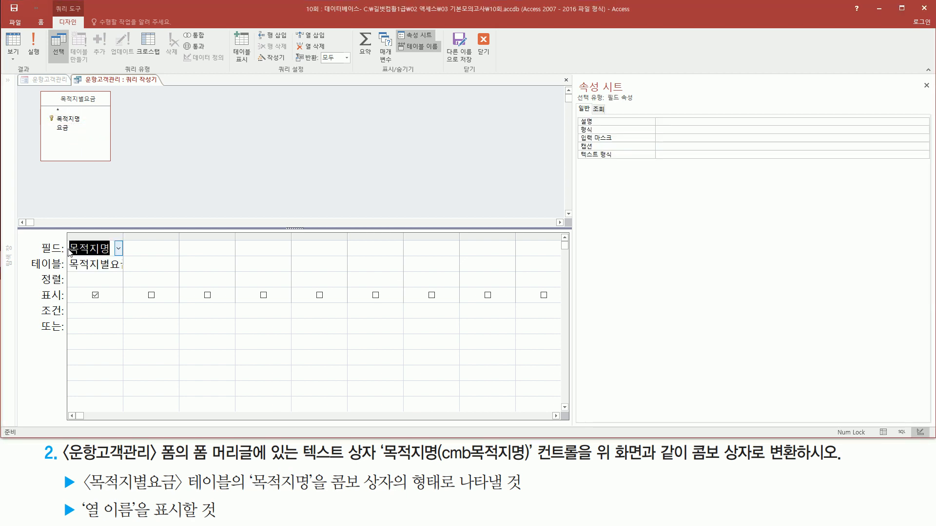
{"action": "left_click_drag", "start_coordinate": [67, 235], "coordinate": [125, 273]}
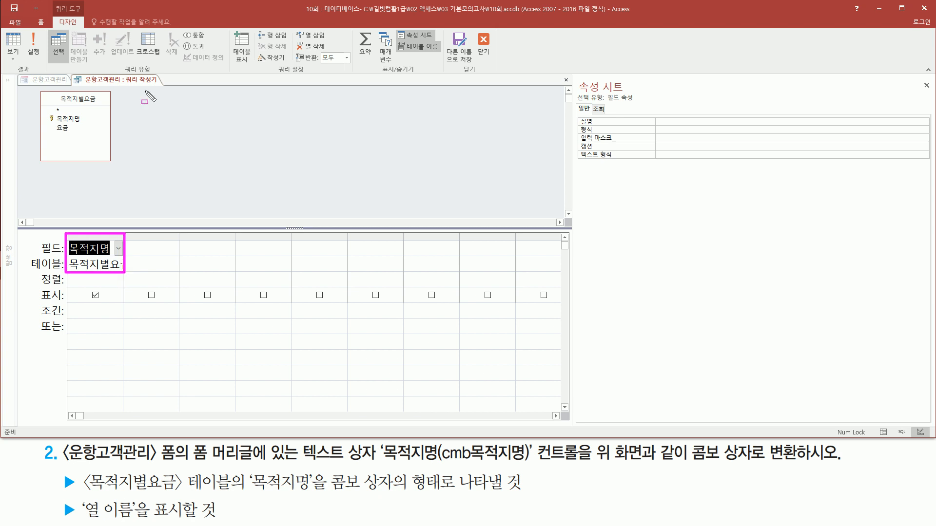
Close the query builder and save its SQL statement into the row source property of cmb목적지명
{"action": "left_click_drag", "start_coordinate": [476, 26], "coordinate": [499, 65]}
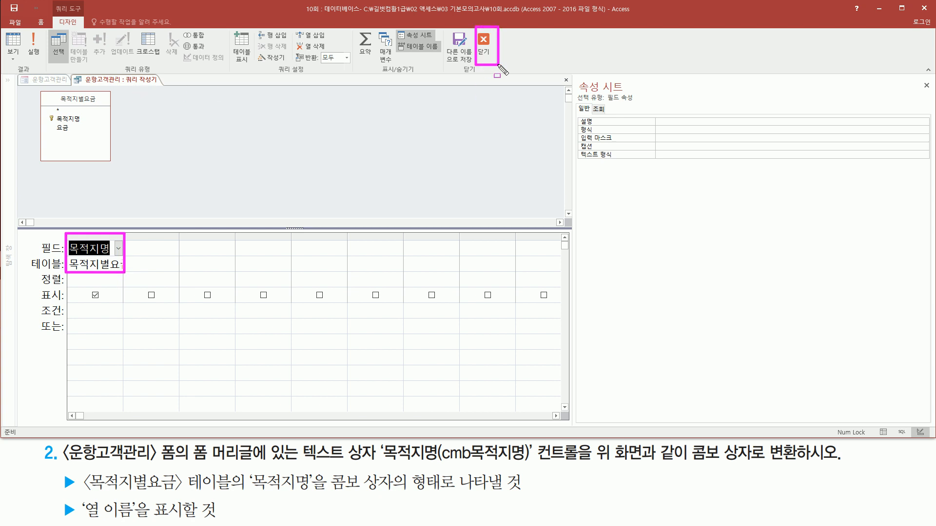
{"action": "left_click", "coordinate": [484, 43]}
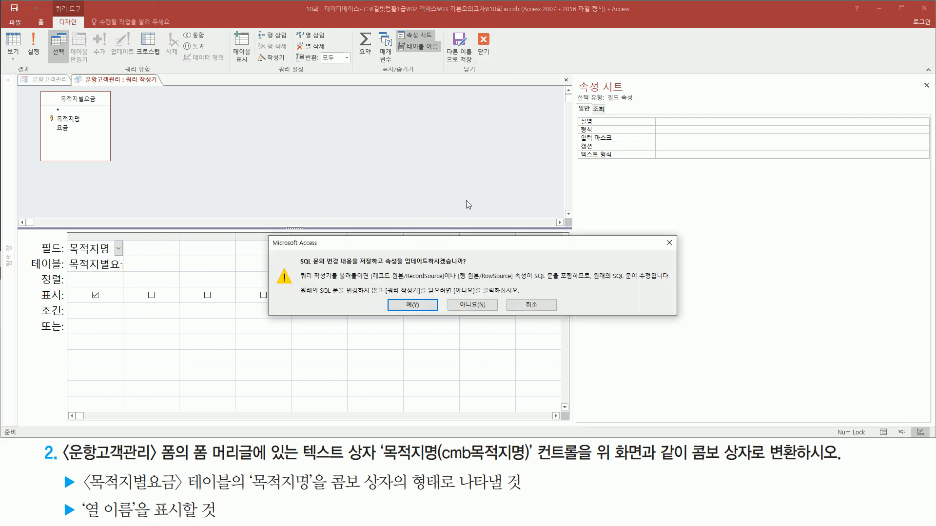
{"action": "left_click_drag", "start_coordinate": [403, 267], "coordinate": [470, 268]}
{"action": "left_click_drag", "start_coordinate": [390, 296], "coordinate": [432, 314]}
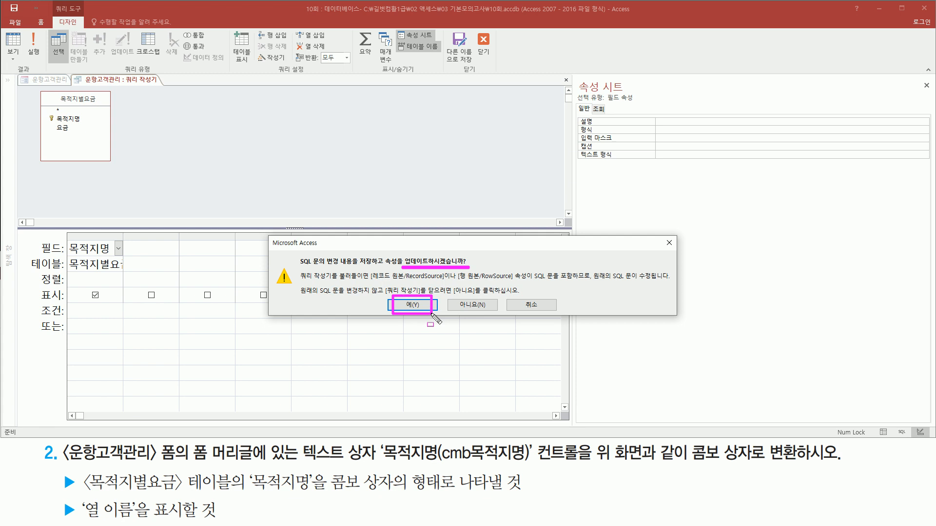
{"action": "key", "text": "Escape"}
{"action": "left_click", "coordinate": [418, 307]}
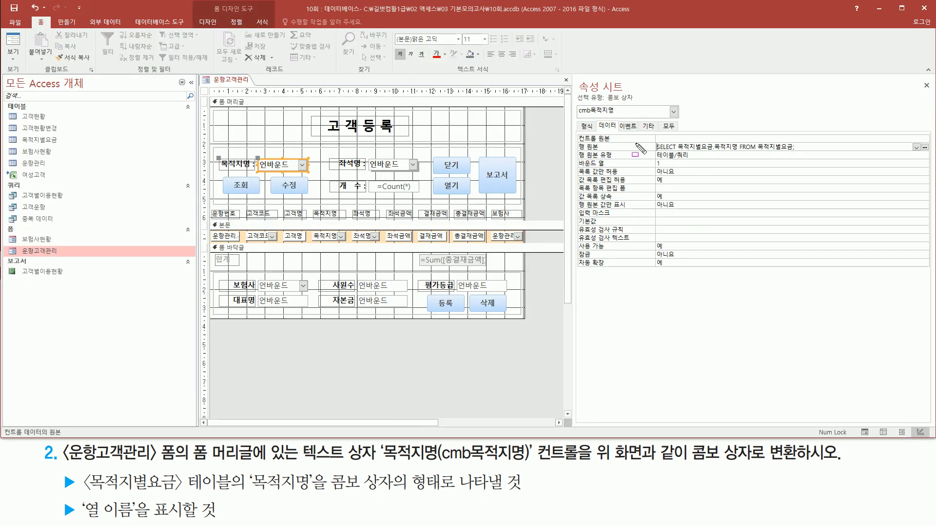
{"action": "mouse_move", "coordinate": [651, 140]}
{"action": "left_mouse_down"}
{"action": "mouse_move", "coordinate": [724, 154]}
{"action": "mouse_move", "coordinate": [807, 152]}
{"action": "left_mouse_up"}
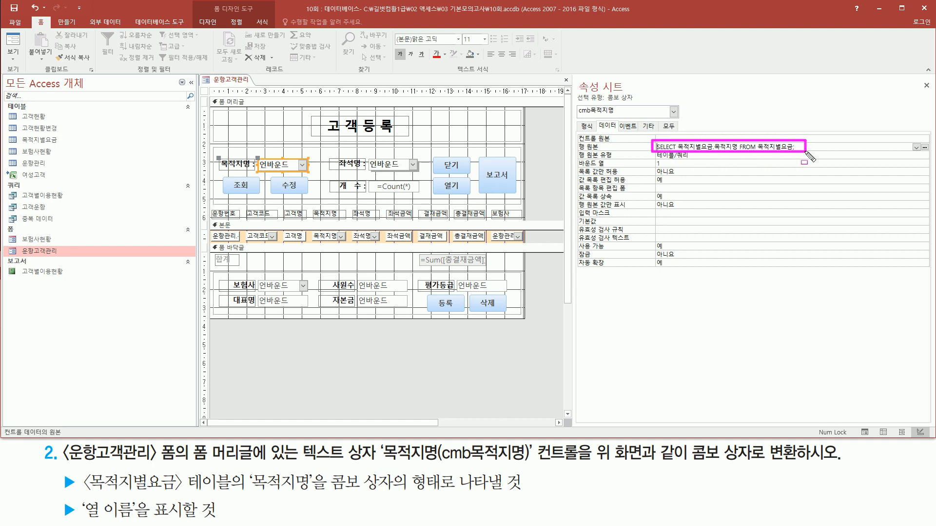
{"action": "left_click_drag", "start_coordinate": [920, 139], "coordinate": [931, 153]}
{"action": "key", "text": "Escape"}
{"action": "left_click", "coordinate": [799, 146]}
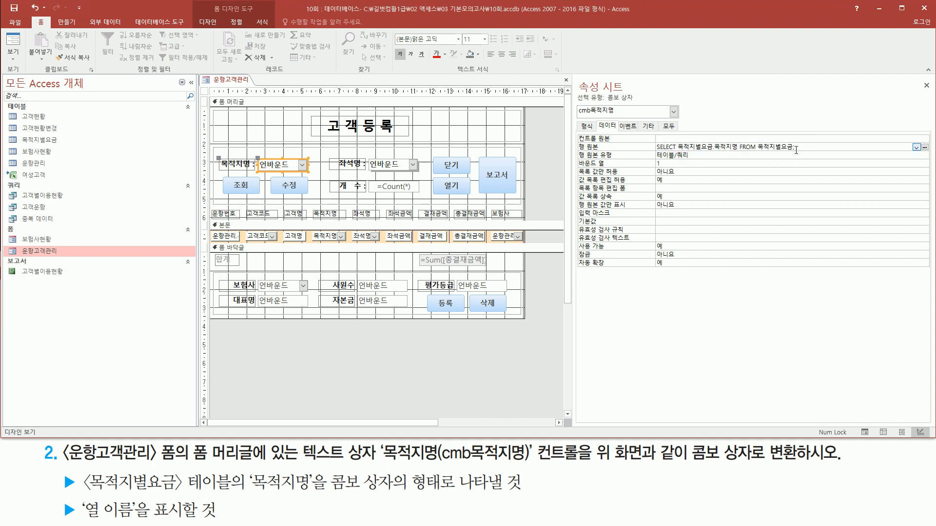
{"action": "key", "text": "ctrl+a"}
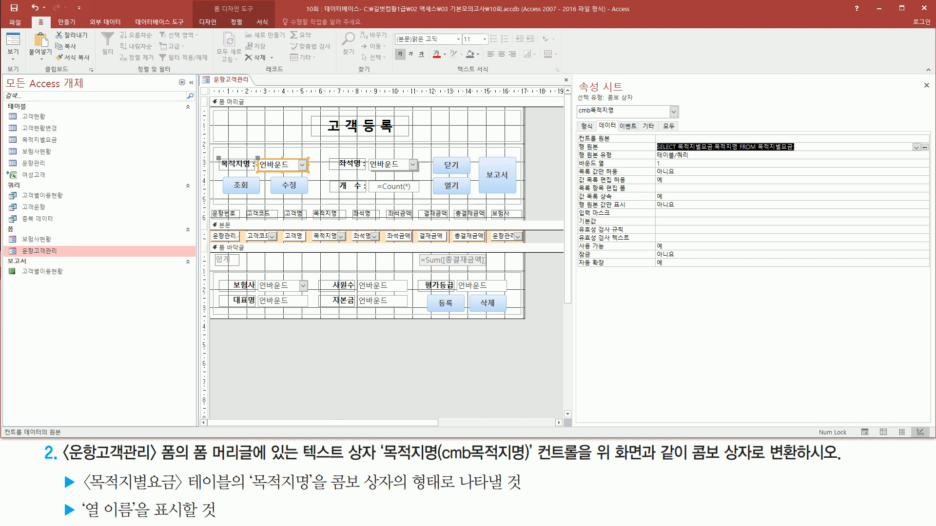
{"action": "key", "text": "ctrl+2"}
Set the 열 이름 property of the cmb목적지명 combo box to 예
{"action": "mouse_move", "coordinate": [79, 495]}
{"action": "left_mouse_down"}
{"action": "mouse_move", "coordinate": [142, 525]}
{"action": "mouse_move", "coordinate": [244, 525]}
{"action": "left_mouse_up"}
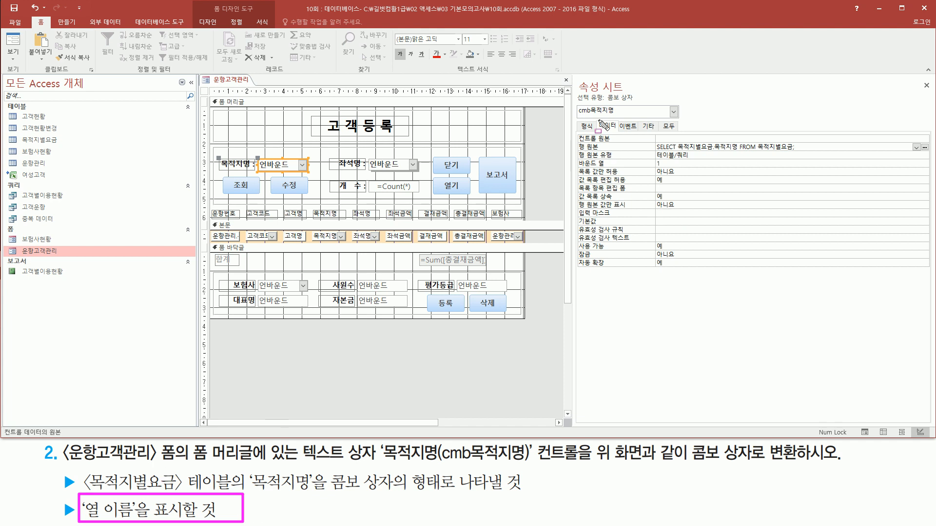
{"action": "left_click_drag", "start_coordinate": [578, 122], "coordinate": [597, 132]}
{"action": "key", "text": "Escape"}
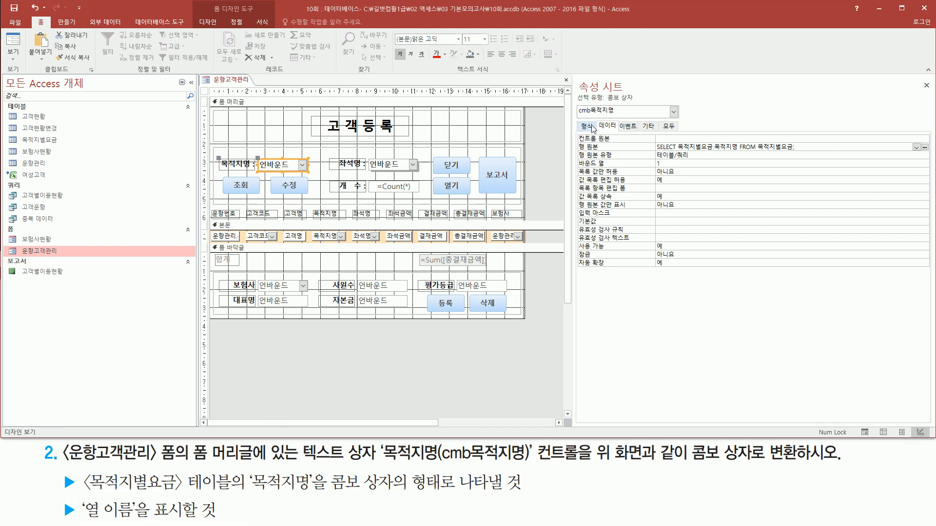
{"action": "left_click", "coordinate": [590, 127]}
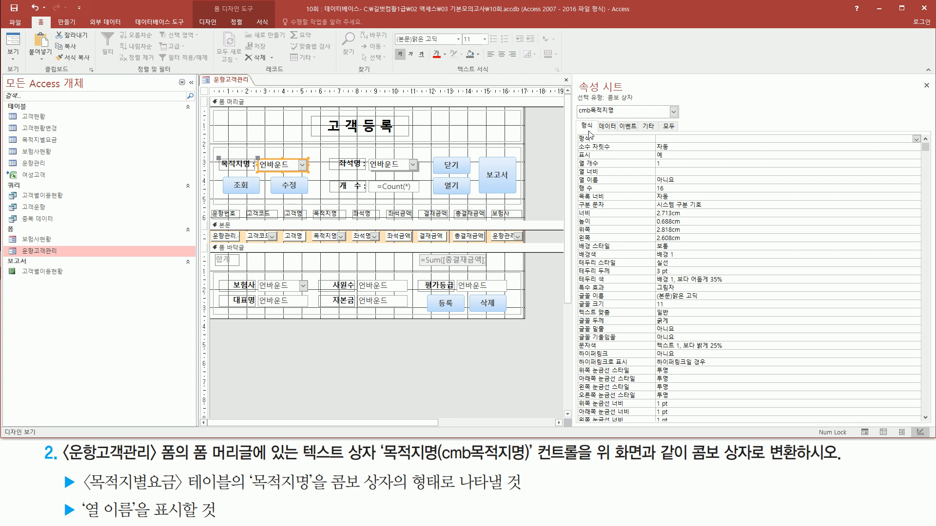
{"action": "mouse_move", "coordinate": [575, 173]}
{"action": "left_mouse_down"}
{"action": "mouse_move", "coordinate": [615, 191]}
{"action": "mouse_move", "coordinate": [697, 186]}
{"action": "left_mouse_up"}
{"action": "key", "text": "Escape"}
{"action": "left_click", "coordinate": [687, 180]}
{"action": "double_click", "coordinate": [688, 180]}
{"action": "key", "text": "ctrl+2"}
{"action": "left_click_drag", "start_coordinate": [575, 171], "coordinate": [677, 187]}
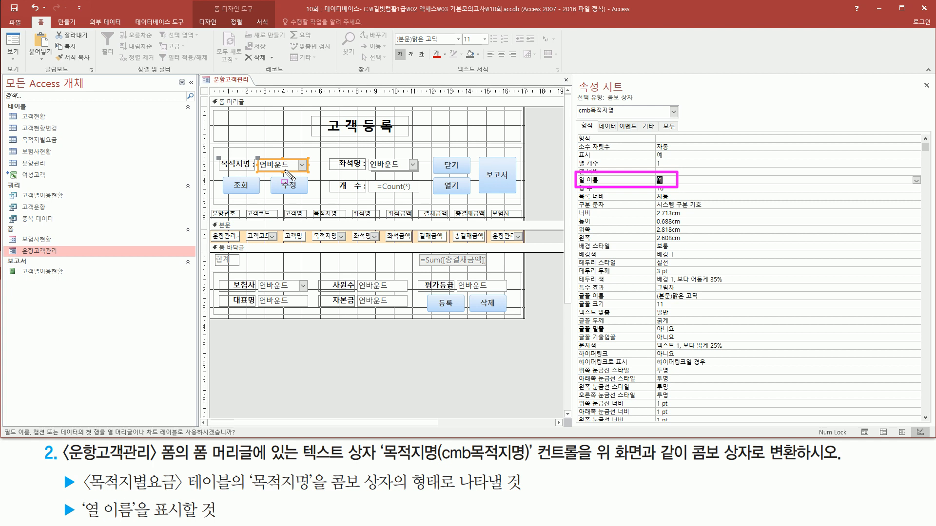
{"action": "key", "text": "Escape"}
Display the form in Form view and open the 목적지명 combo box list to check its items and column heading
{"action": "left_click_drag", "start_coordinate": [577, 160], "coordinate": [671, 168]}
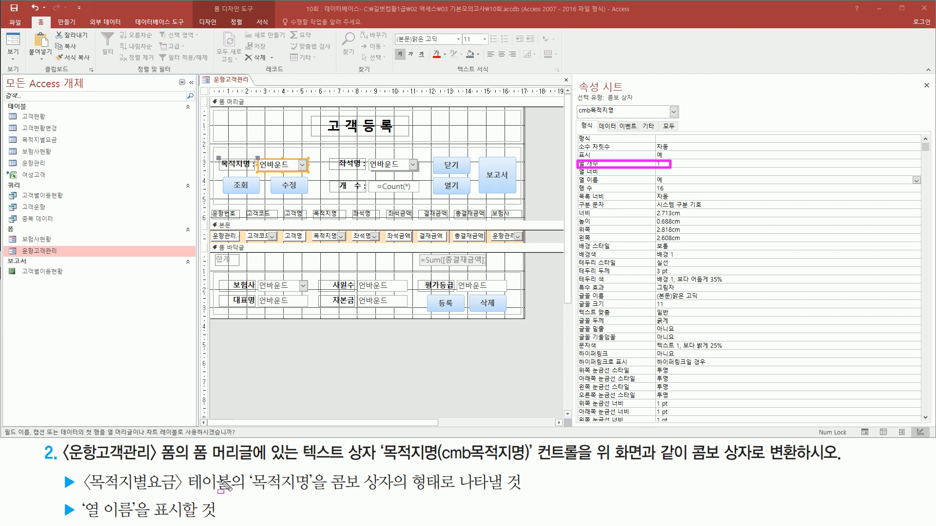
{"action": "key", "text": "Escape"}
{"action": "left_click", "coordinate": [436, 362]}
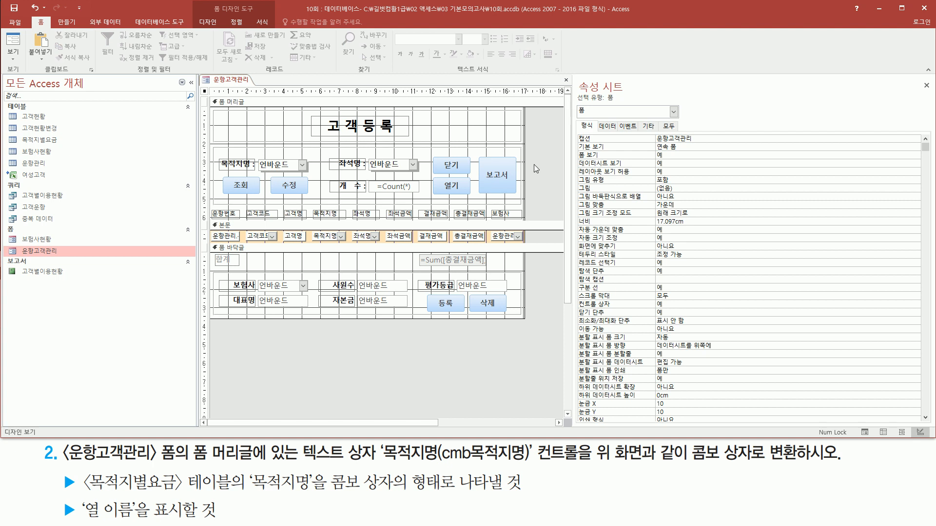
{"action": "right_click", "coordinate": [536, 139]}
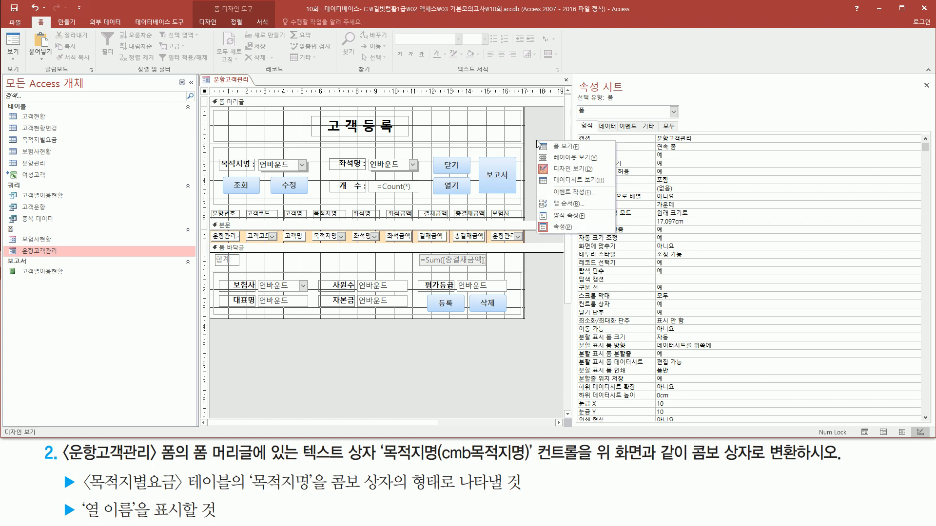
{"action": "left_click", "coordinate": [564, 147]}
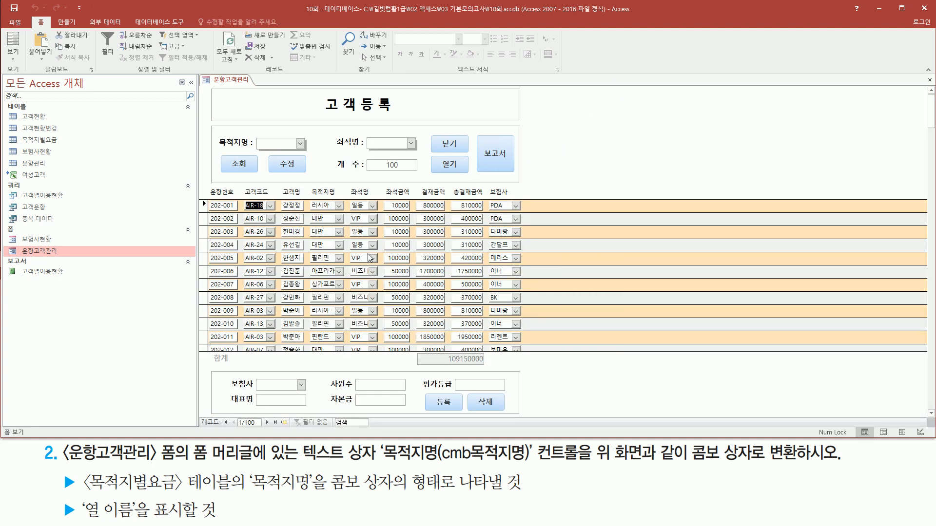
{"action": "left_click_drag", "start_coordinate": [251, 134], "coordinate": [313, 153]}
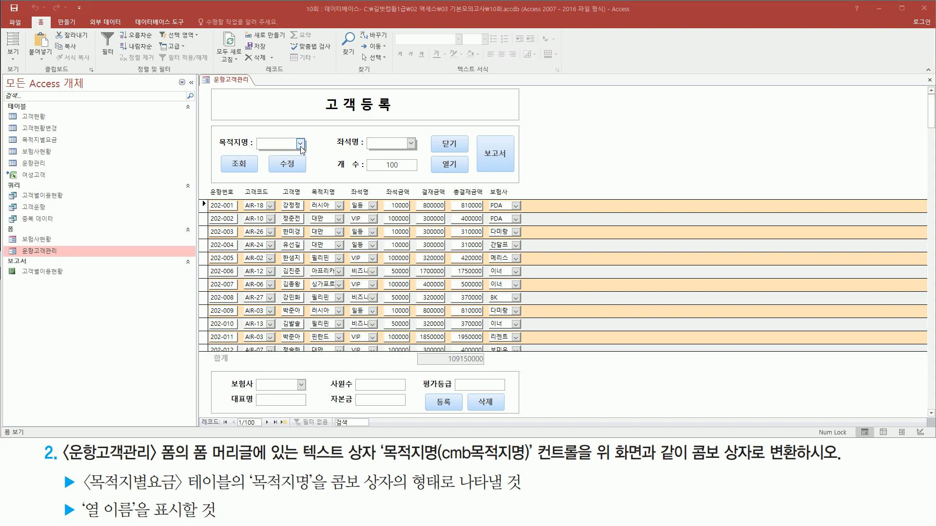
{"action": "left_click", "coordinate": [300, 144]}
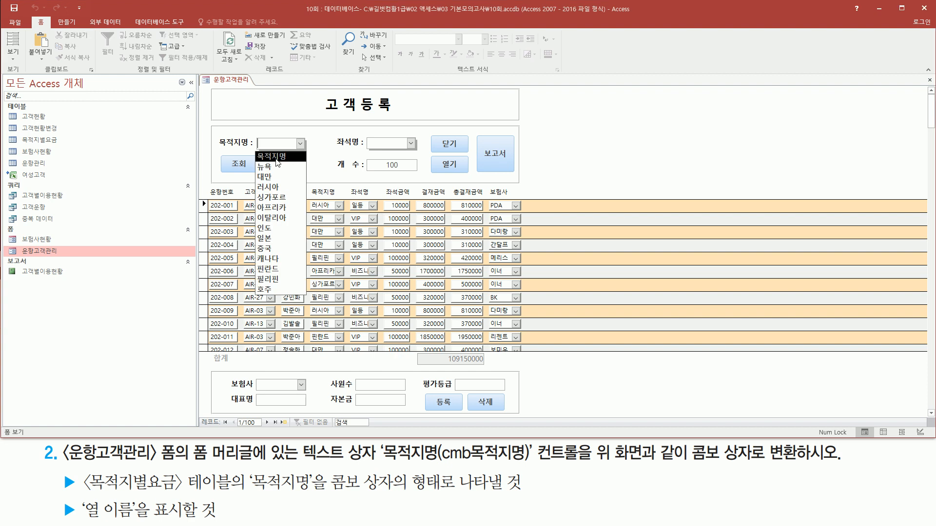
{"action": "key", "text": "ctrl+shift+d"}
{"action": "mouse_move", "coordinate": [255, 162]}
{"action": "left_mouse_down"}
{"action": "mouse_move", "coordinate": [264, 287]}
{"action": "mouse_move", "coordinate": [298, 294]}
{"action": "left_mouse_up"}
{"action": "key", "text": "Escape"}
{"action": "left_click", "coordinate": [329, 164]}
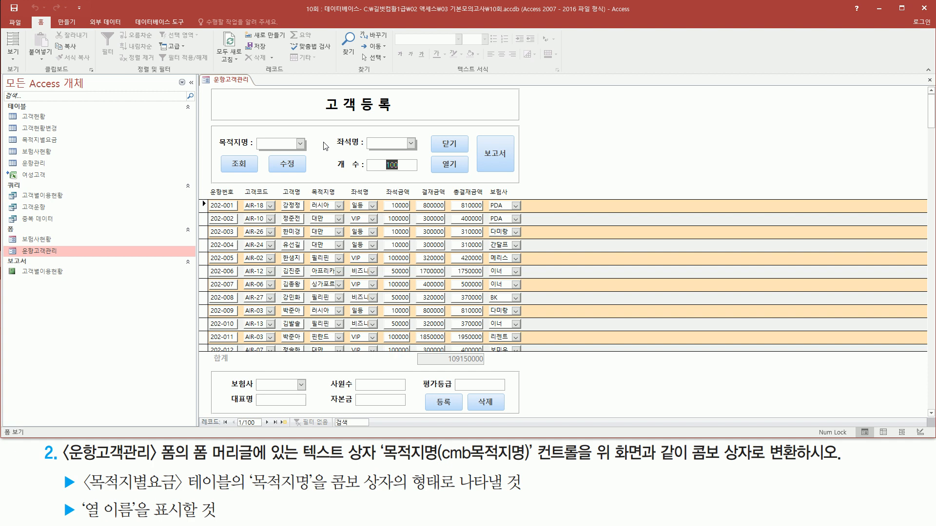
Close the 운항고객관리 form and save the combo box design changes
{"action": "right_click", "coordinate": [236, 81]}
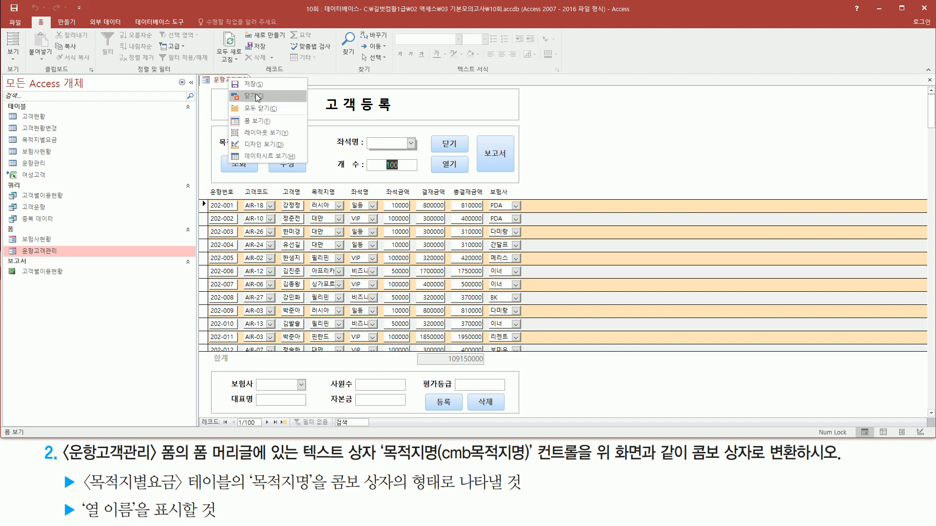
{"action": "left_click", "coordinate": [257, 97]}
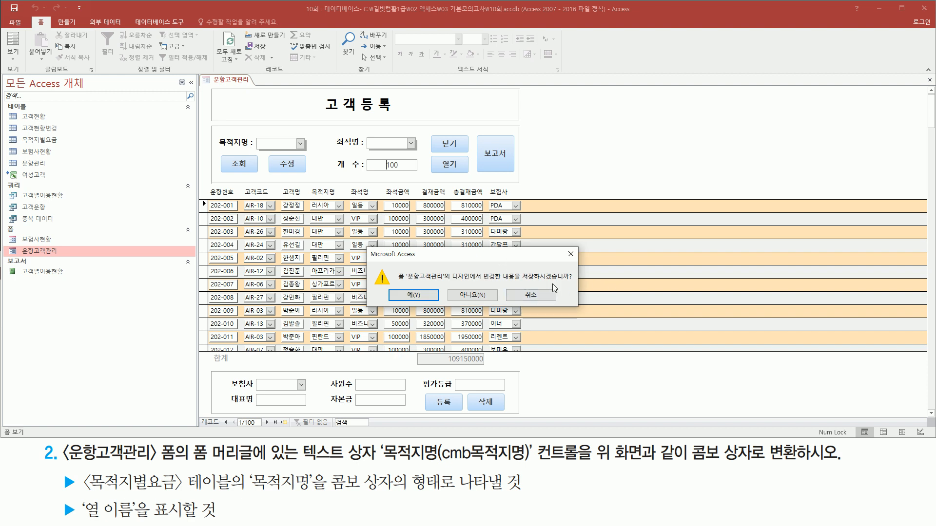
{"action": "left_click", "coordinate": [409, 296]}
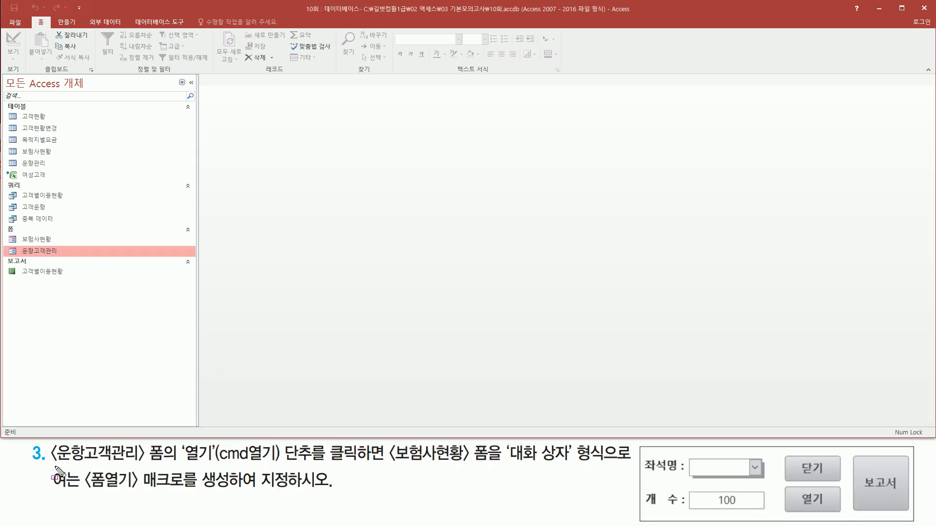
{"action": "mouse_move", "coordinate": [47, 464]}
{"action": "left_mouse_down"}
{"action": "mouse_move", "coordinate": [172, 463]}
{"action": "mouse_move", "coordinate": [167, 443]}
{"action": "left_mouse_up"}
{"action": "left_click_drag", "start_coordinate": [18, 244], "coordinate": [65, 256]}
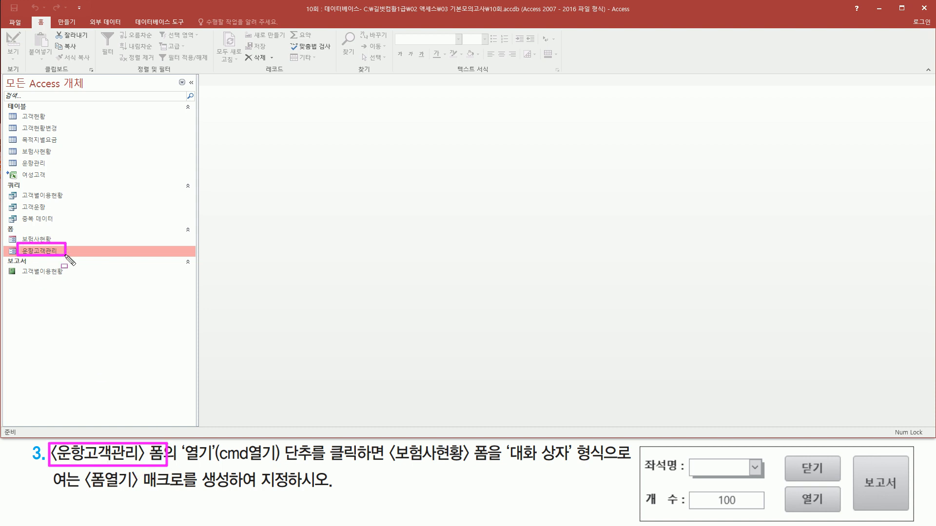
Open the 운항고객관리 form in Form view
{"action": "key", "text": "Escape"}
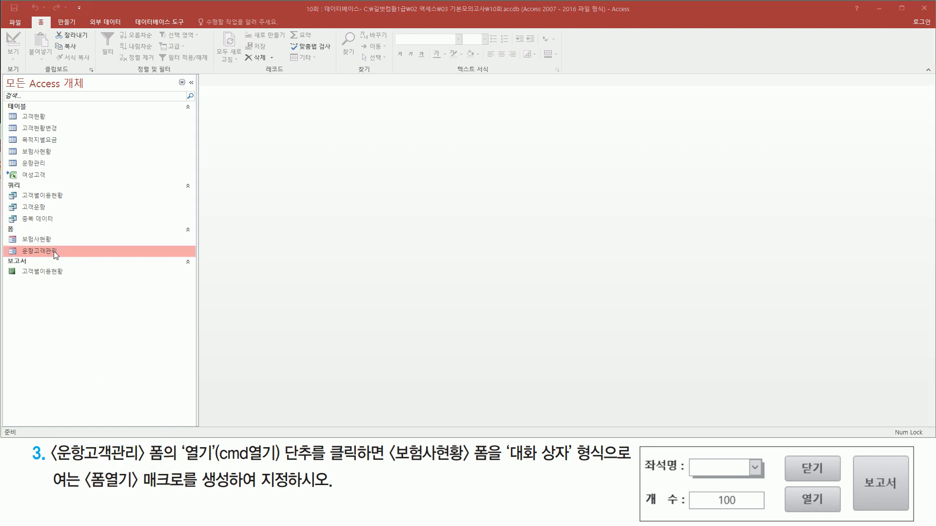
{"action": "double_click", "coordinate": [54, 250]}
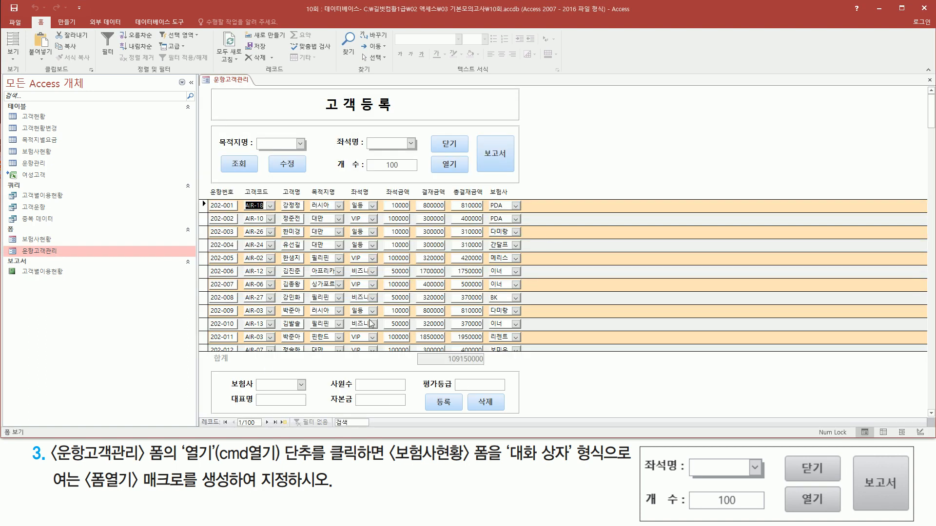
{"action": "left_click_drag", "start_coordinate": [178, 464], "coordinate": [315, 466]}
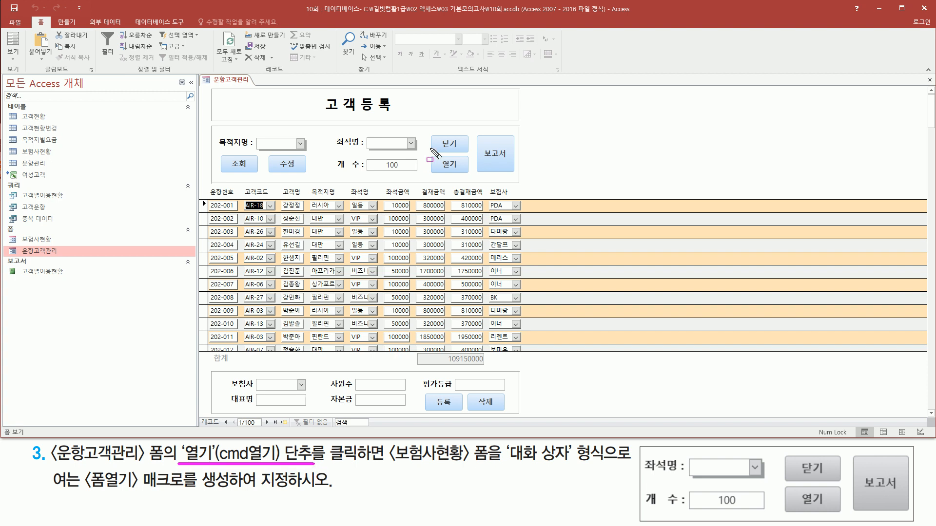
{"action": "left_click_drag", "start_coordinate": [434, 155], "coordinate": [467, 174]}
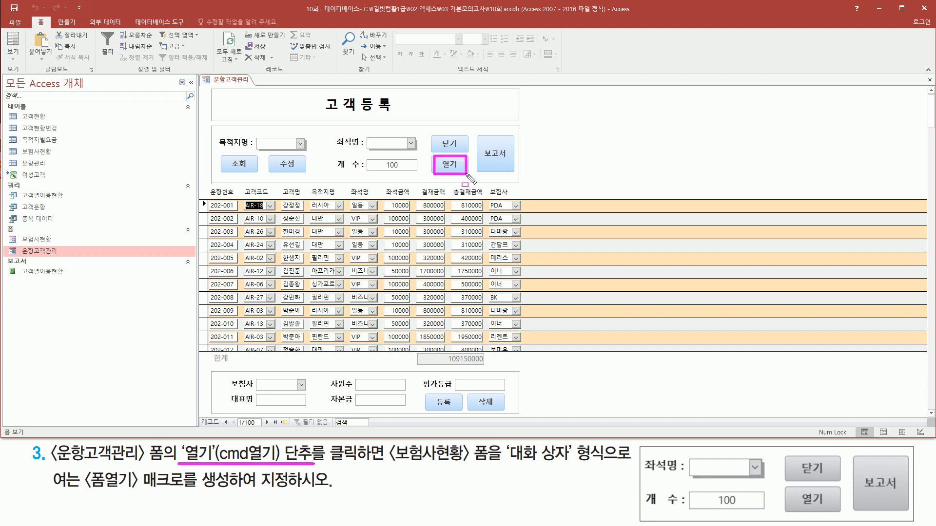
{"action": "left_click_drag", "start_coordinate": [327, 442], "coordinate": [391, 473]}
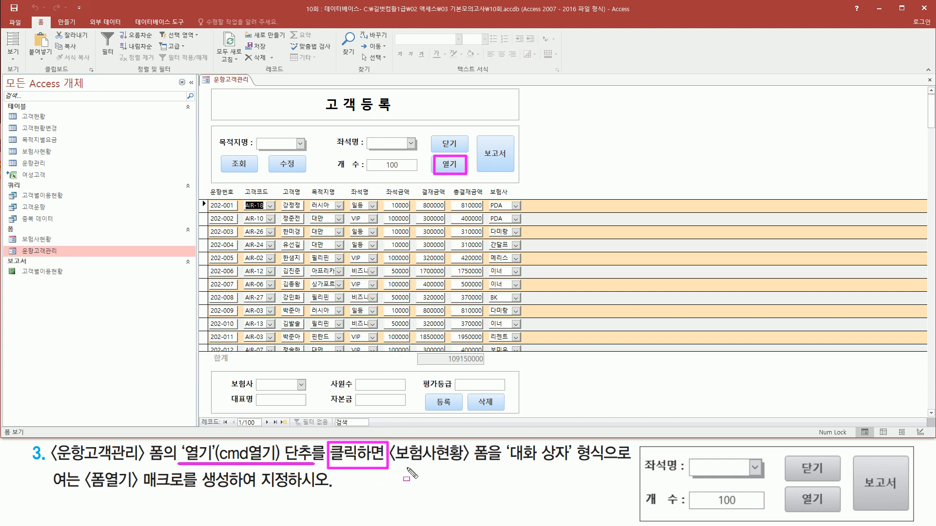
{"action": "left_click_drag", "start_coordinate": [396, 465], "coordinate": [494, 465]}
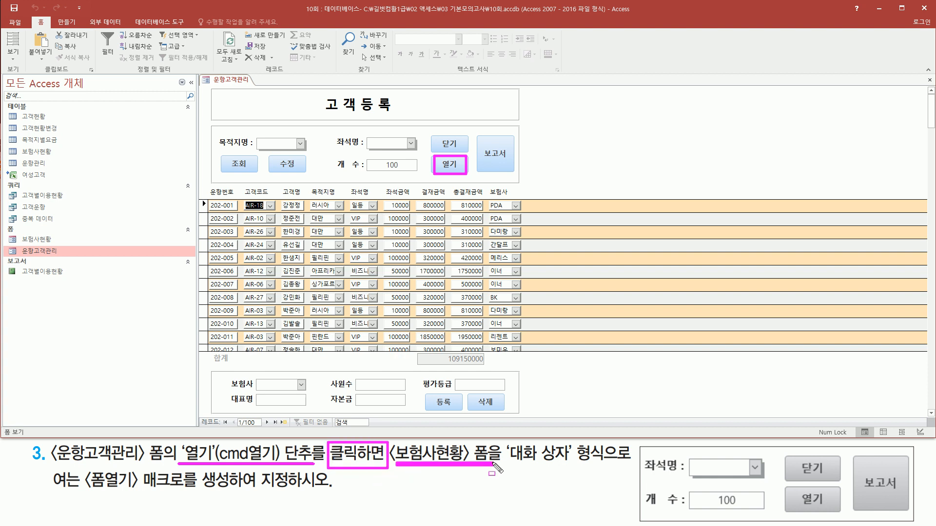
{"action": "left_click_drag", "start_coordinate": [9, 231], "coordinate": [68, 246]}
{"action": "left_click_drag", "start_coordinate": [510, 465], "coordinate": [613, 466]}
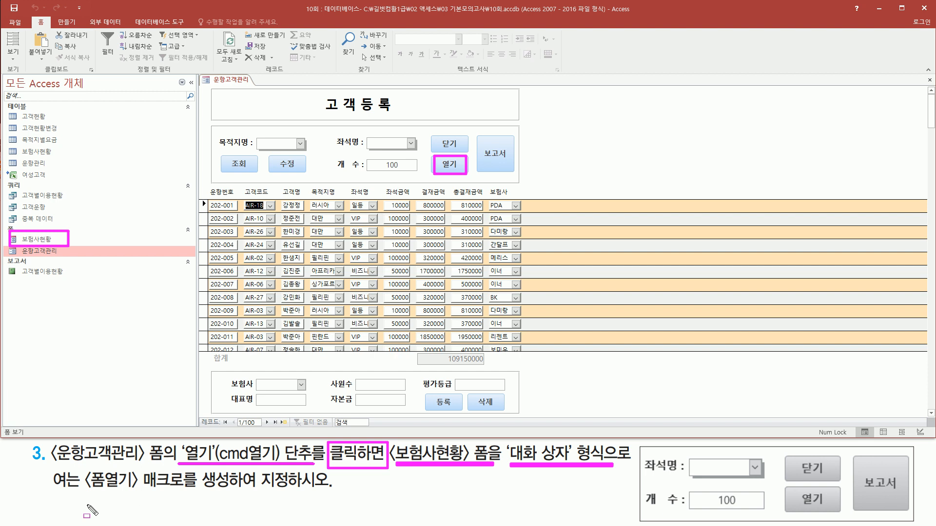
{"action": "mouse_move", "coordinate": [82, 466]}
{"action": "left_mouse_down"}
{"action": "mouse_move", "coordinate": [113, 488]}
{"action": "mouse_move", "coordinate": [184, 499]}
{"action": "mouse_move", "coordinate": [283, 497]}
{"action": "left_mouse_up"}
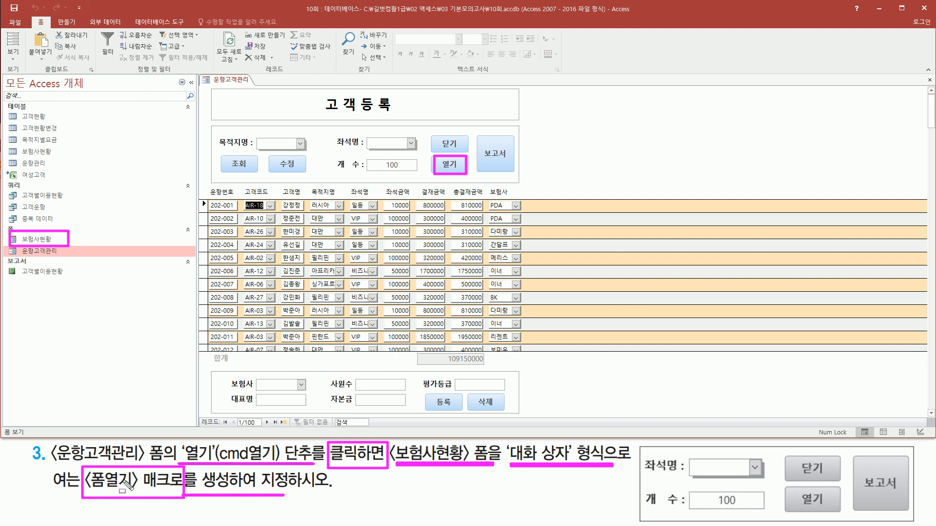
{"action": "key", "text": "Escape"}
Switch the 운항고객관리 form to Design view
{"action": "right_click", "coordinate": [243, 80]}
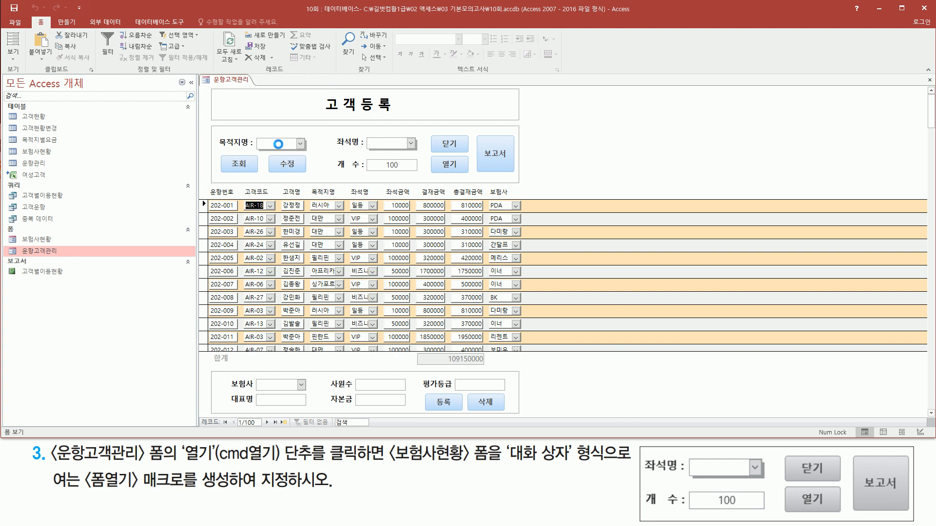
{"action": "left_click", "coordinate": [280, 146]}
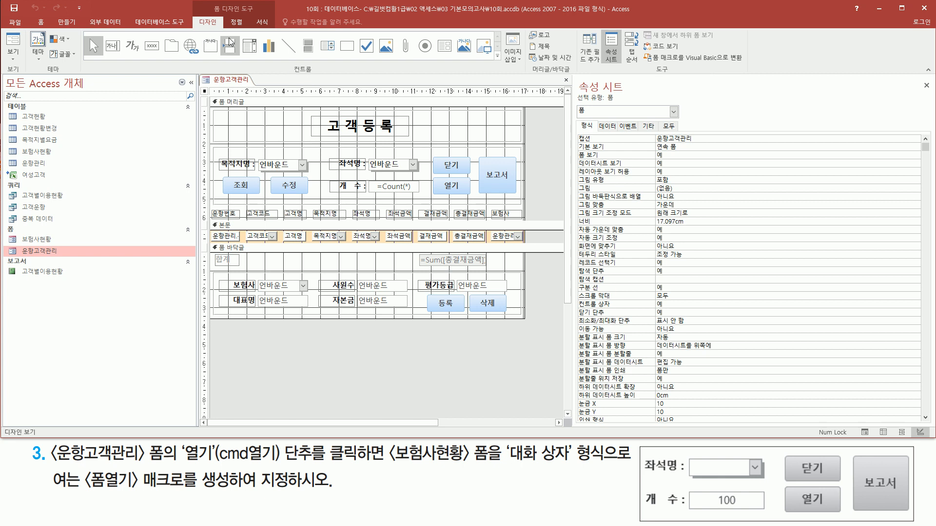
Create a new macro and add the OpenForm action to it
{"action": "left_click", "coordinate": [68, 24]}
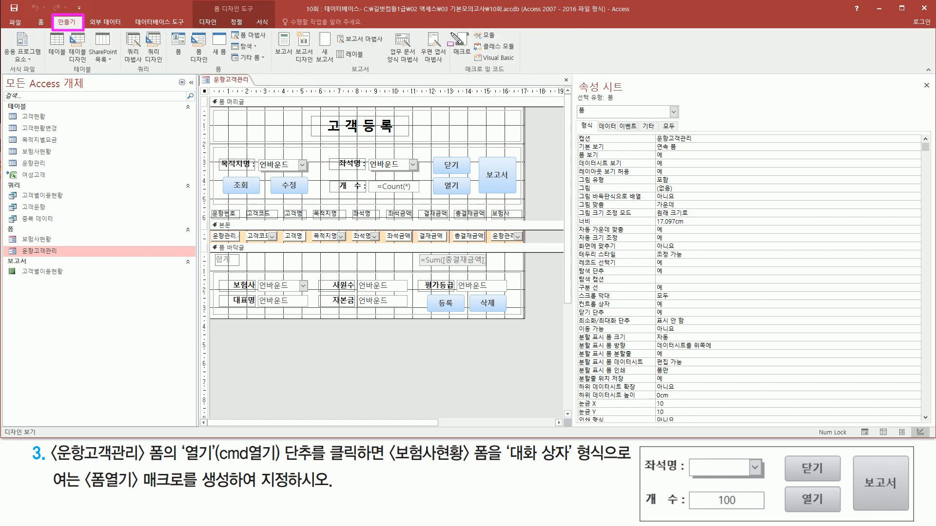
{"action": "left_click", "coordinate": [462, 49]}
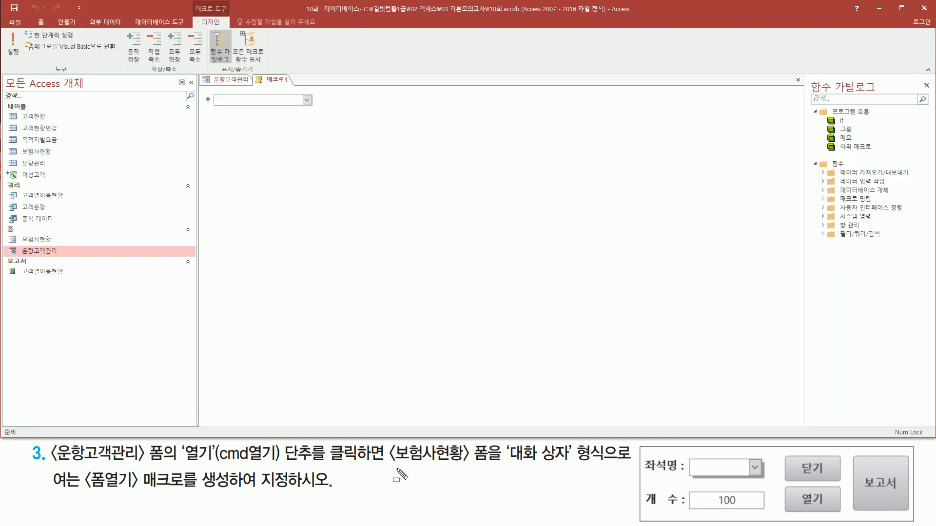
{"action": "left_click_drag", "start_coordinate": [389, 468], "coordinate": [515, 468]}
{"action": "key", "text": "Escape"}
{"action": "left_click", "coordinate": [307, 99]}
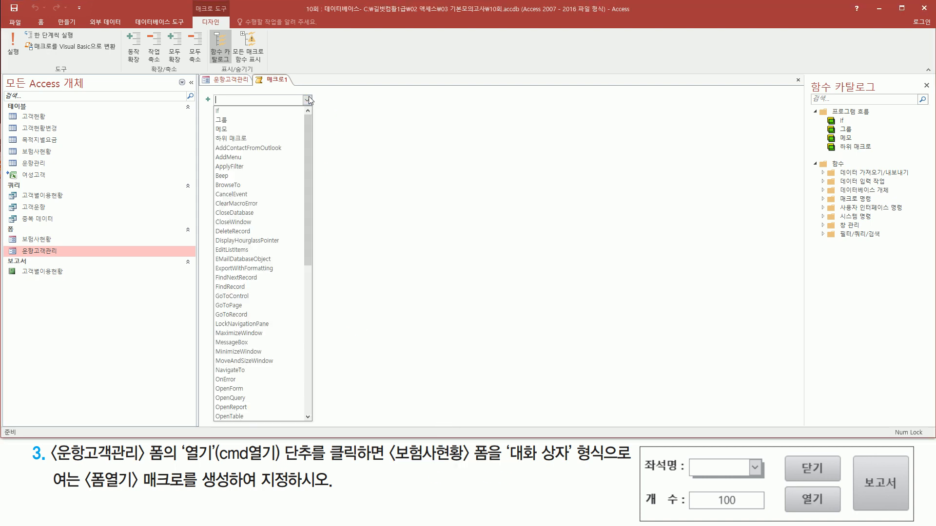
{"action": "left_click", "coordinate": [251, 390]}
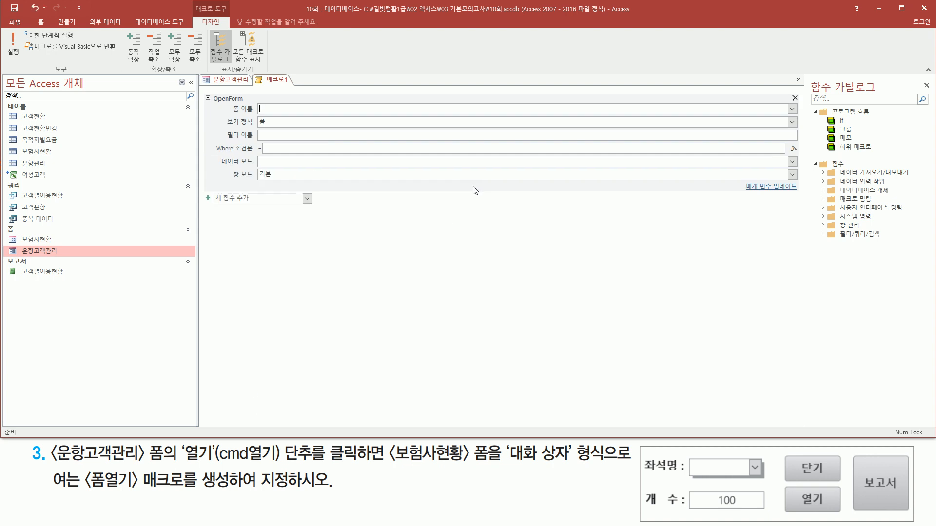
Set the form name argument (폼 이름) of the OpenForm action to 보험사현황
{"action": "key", "text": "ctrl+2"}
{"action": "left_click_drag", "start_coordinate": [387, 468], "coordinate": [497, 468]}
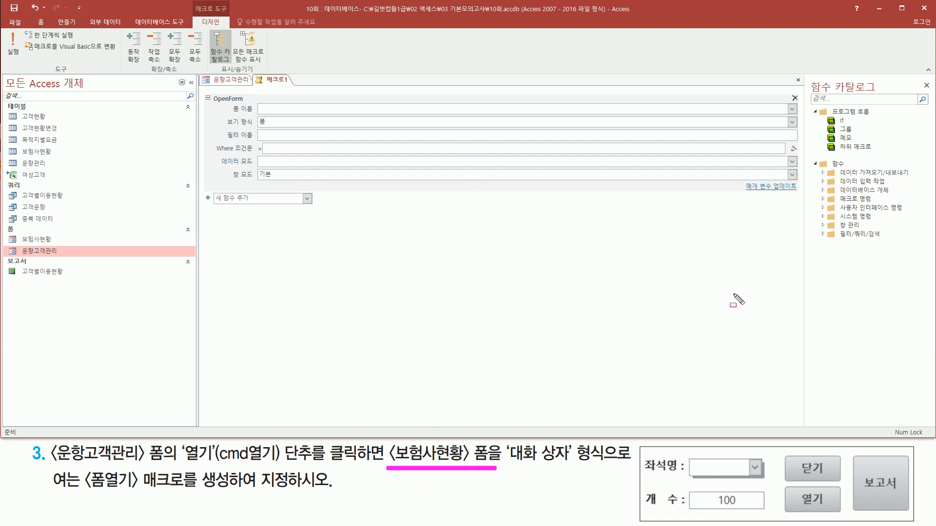
{"action": "key", "text": "Escape"}
{"action": "left_click", "coordinate": [792, 109]}
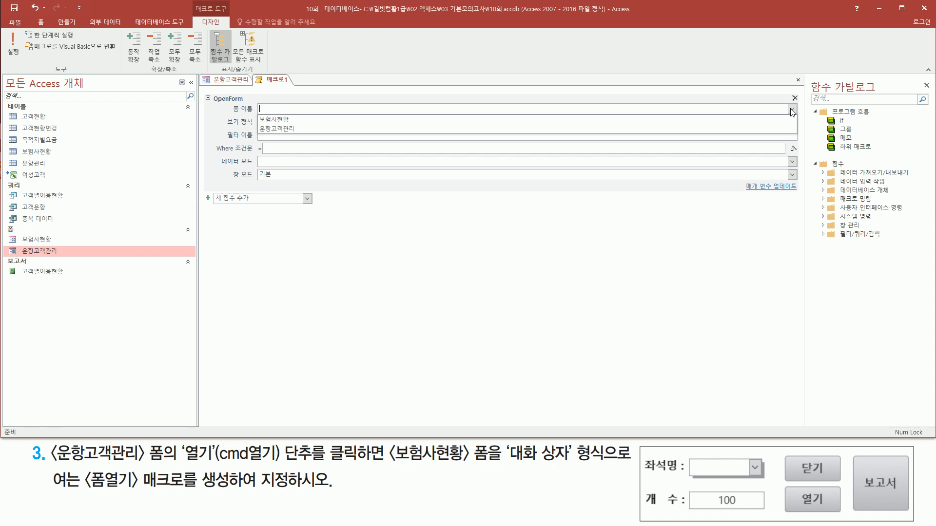
{"action": "left_click", "coordinate": [322, 121]}
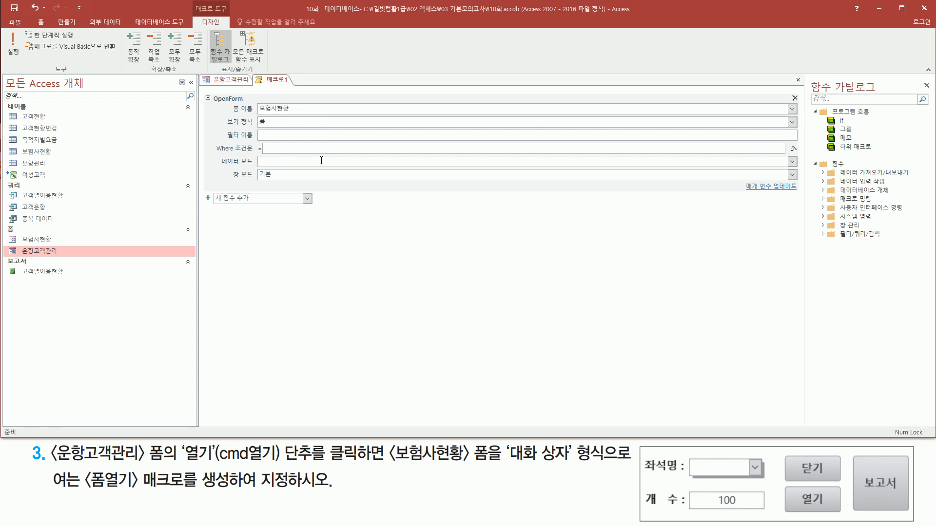
Set the window mode (창 모드) of the OpenForm action to 대화 상자
{"action": "left_click_drag", "start_coordinate": [505, 463], "coordinate": [613, 462]}
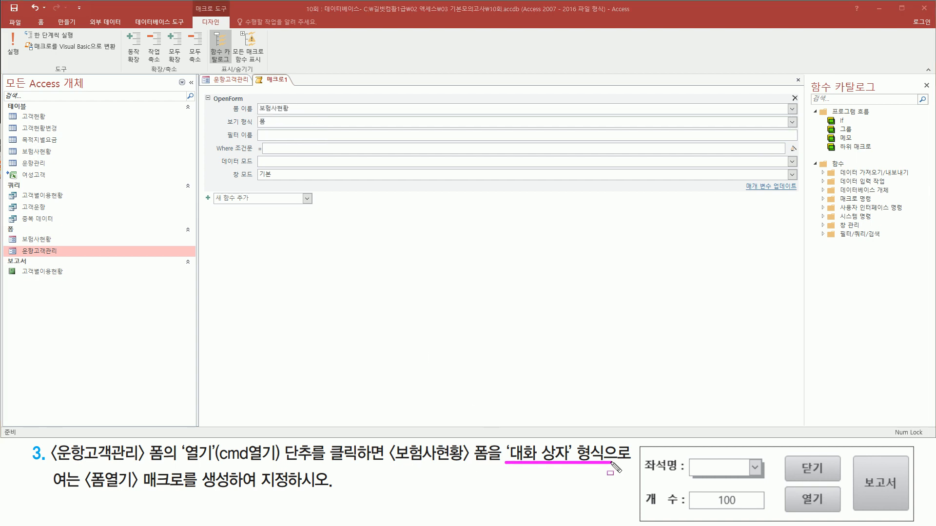
{"action": "mouse_move", "coordinate": [227, 167]}
{"action": "left_mouse_down"}
{"action": "mouse_move", "coordinate": [271, 190]}
{"action": "mouse_move", "coordinate": [305, 189]}
{"action": "left_mouse_up"}
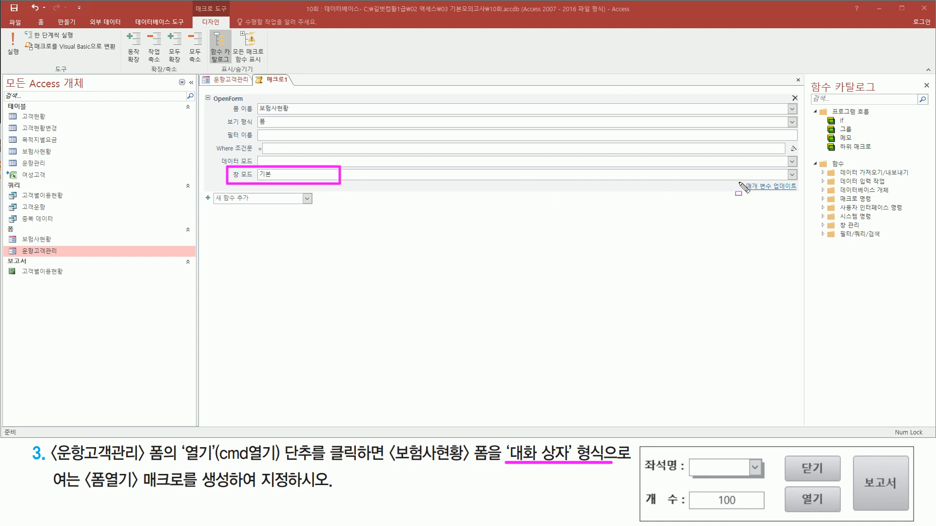
{"action": "left_click", "coordinate": [792, 174]}
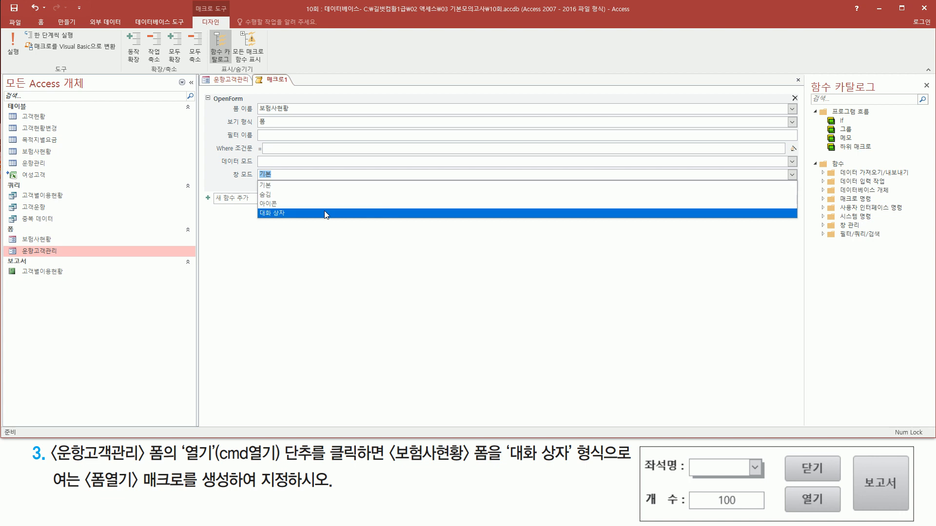
{"action": "left_click", "coordinate": [300, 213]}
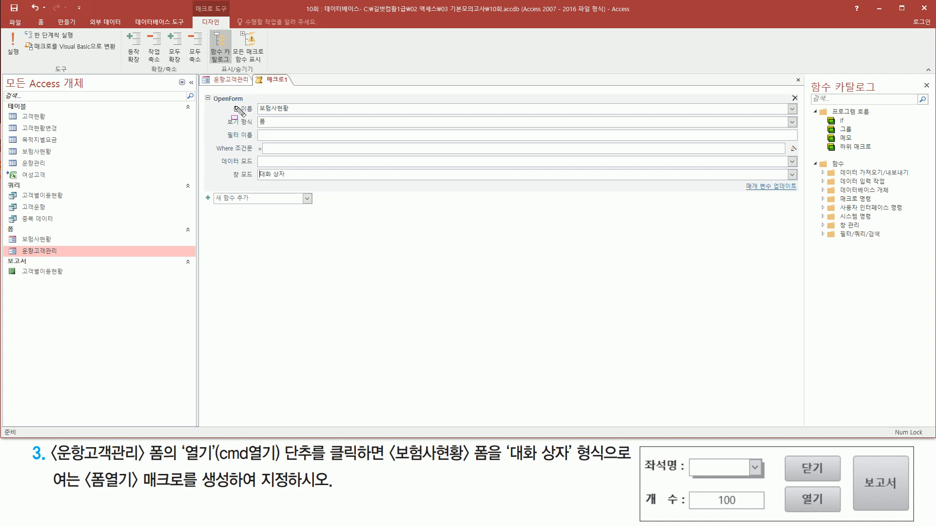
{"action": "left_click_drag", "start_coordinate": [219, 101], "coordinate": [306, 128]}
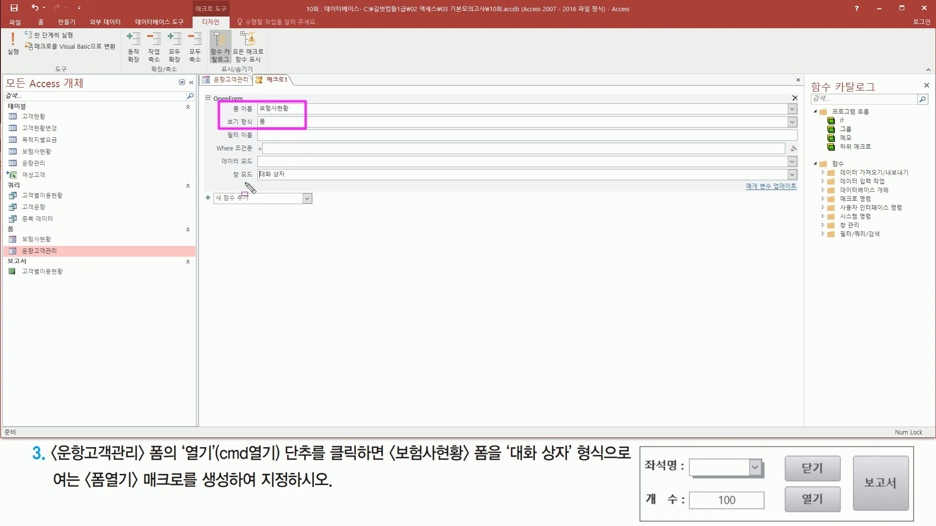
{"action": "left_click_drag", "start_coordinate": [232, 180], "coordinate": [287, 181]}
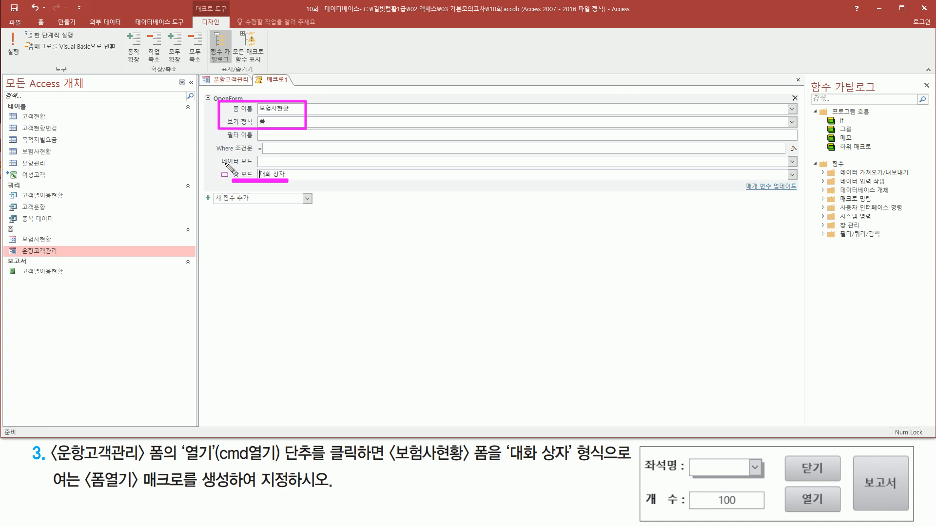
{"action": "key", "text": "Escape"}
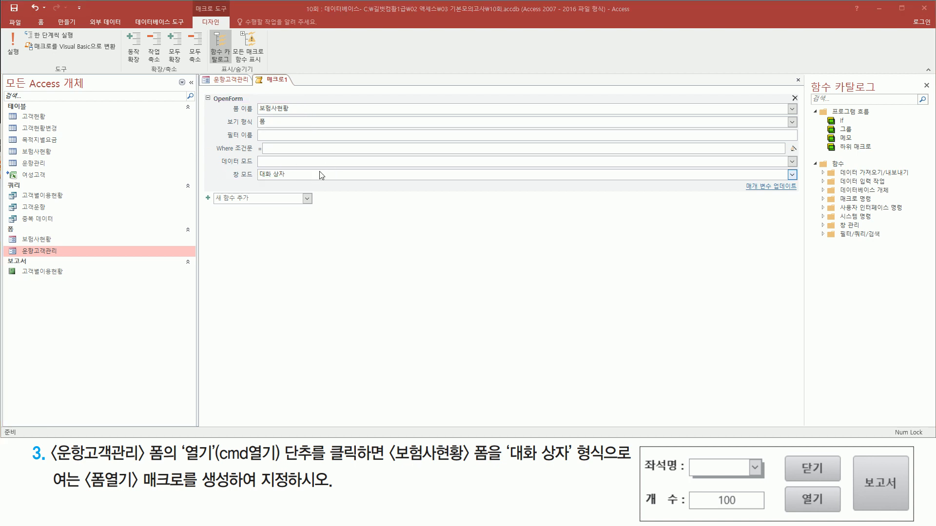
Close the macro and save it under the name 폼열기
{"action": "right_click", "coordinate": [281, 84]}
{"action": "left_click", "coordinate": [310, 98]}
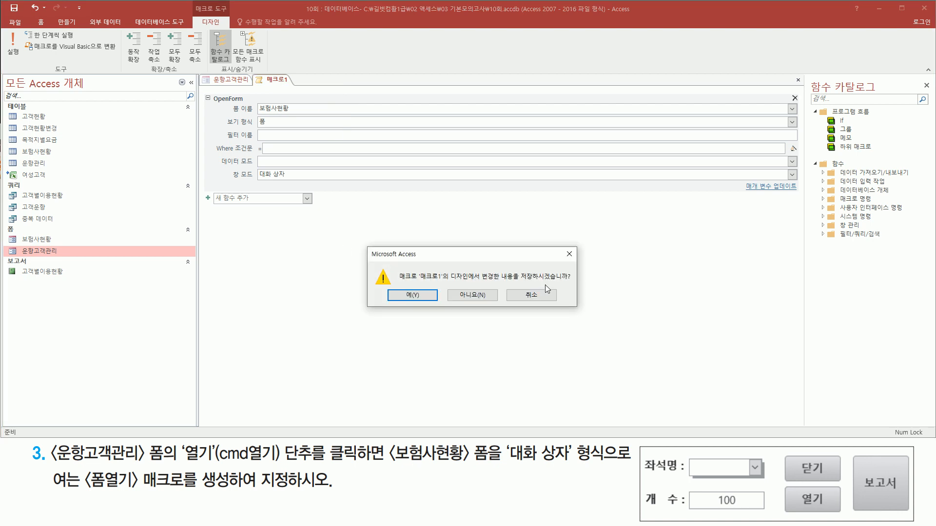
{"action": "left_click", "coordinate": [413, 295]}
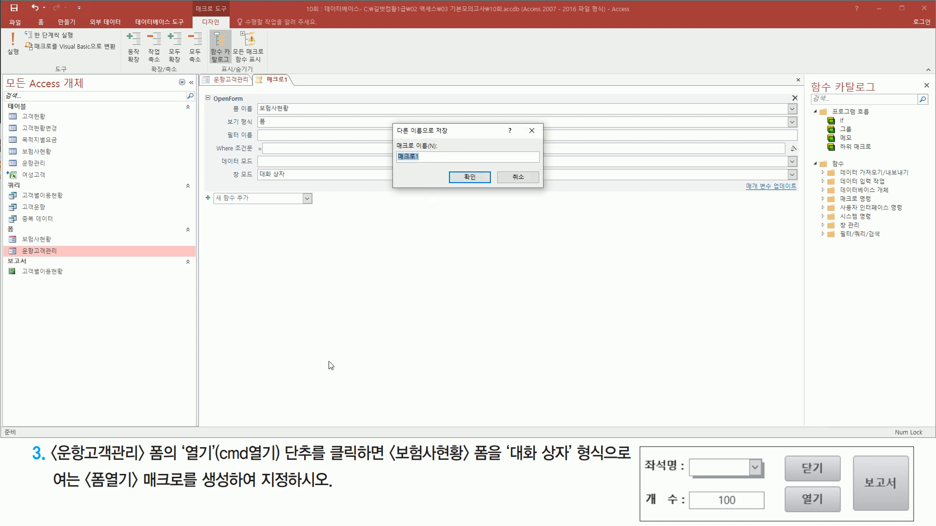
{"action": "mouse_move", "coordinate": [80, 465]}
{"action": "left_mouse_down"}
{"action": "mouse_move", "coordinate": [148, 503]}
{"action": "mouse_move", "coordinate": [244, 498]}
{"action": "left_mouse_up"}
{"action": "key", "text": "Escape"}
{"action": "left_click", "coordinate": [476, 127]}
{"action": "type", "text": "폼열기"}
{"action": "left_click_drag", "start_coordinate": [448, 170], "coordinate": [493, 186]}
{"action": "key", "text": "Escape"}
{"action": "left_click", "coordinate": [469, 177]}
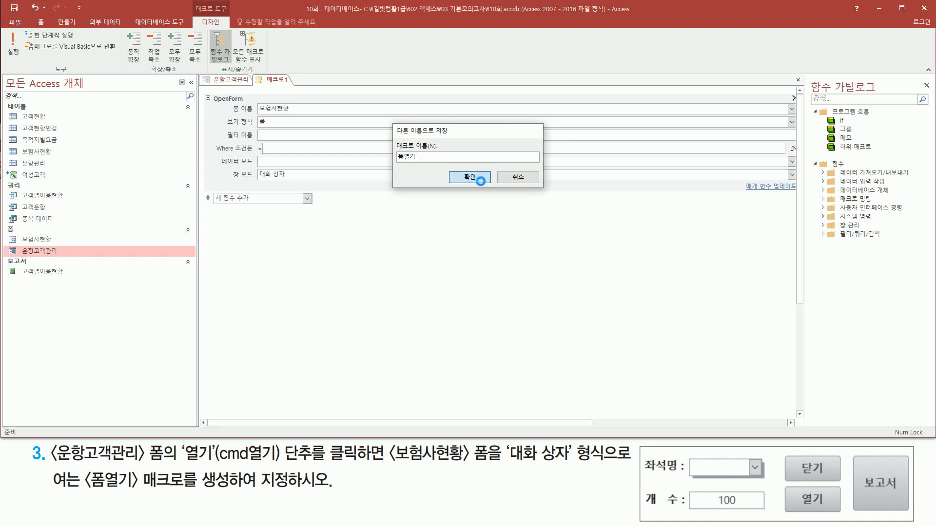
{"action": "key", "text": "ctrl+shift+d"}
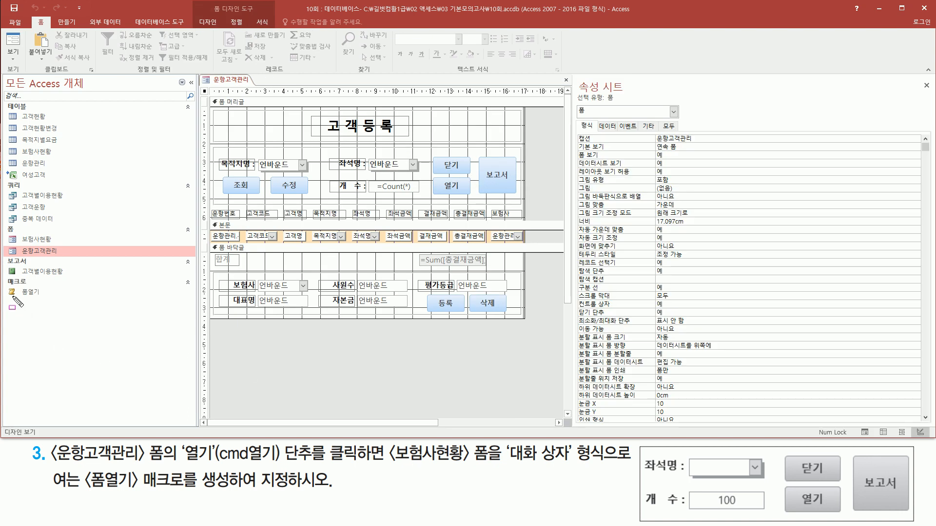
{"action": "mouse_move", "coordinate": [4, 301]}
{"action": "left_mouse_down"}
{"action": "mouse_move", "coordinate": [55, 291]}
{"action": "mouse_move", "coordinate": [57, 278]}
{"action": "left_mouse_up"}
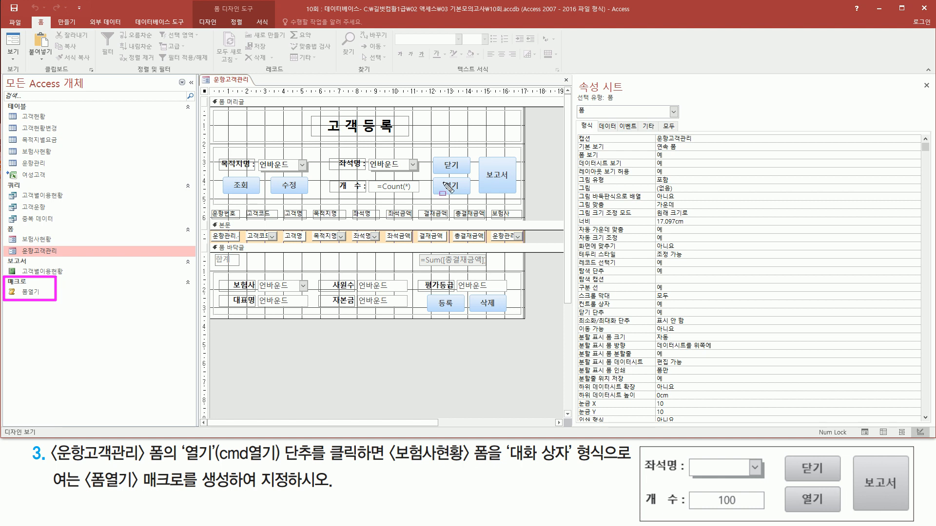
{"action": "left_click_drag", "start_coordinate": [435, 176], "coordinate": [468, 194]}
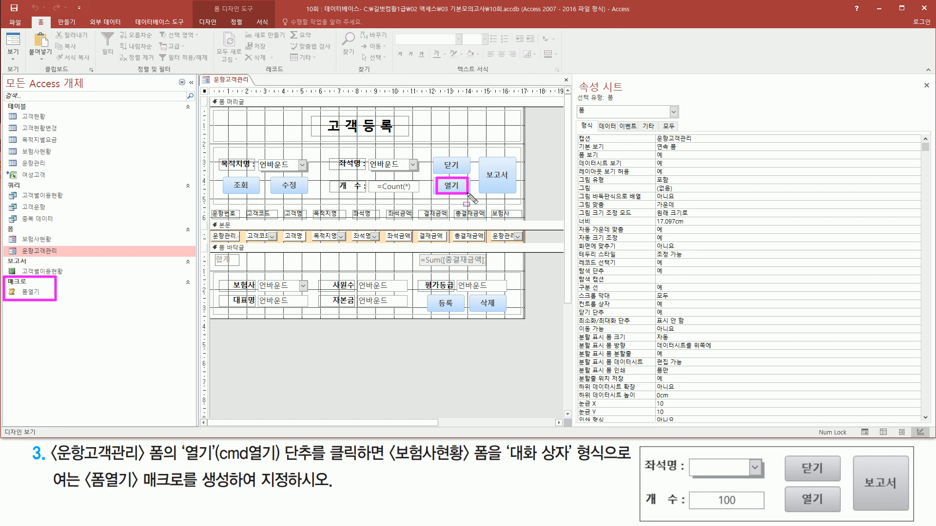
{"action": "key", "text": "Escape"}
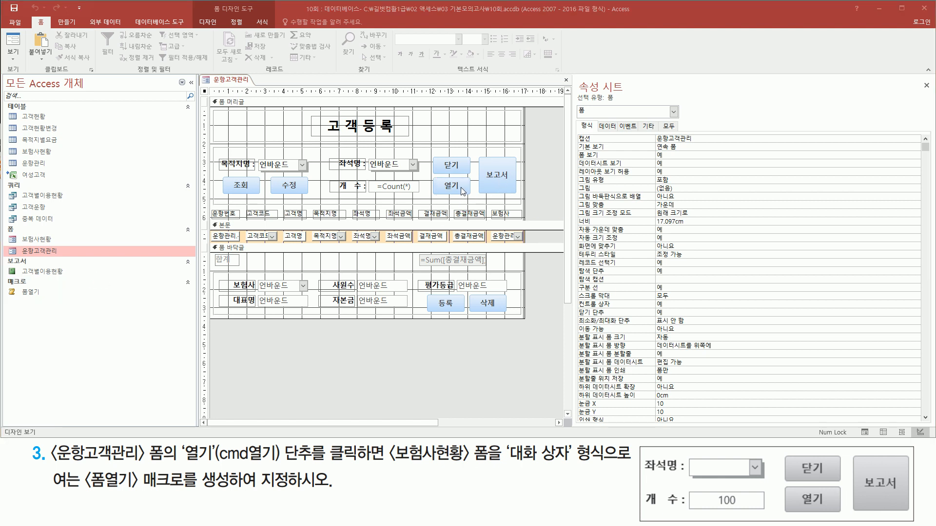
Assign the 폼열기 macro to the On Click event of the cmd열기 button and close its property sheet
{"action": "left_click", "coordinate": [461, 190]}
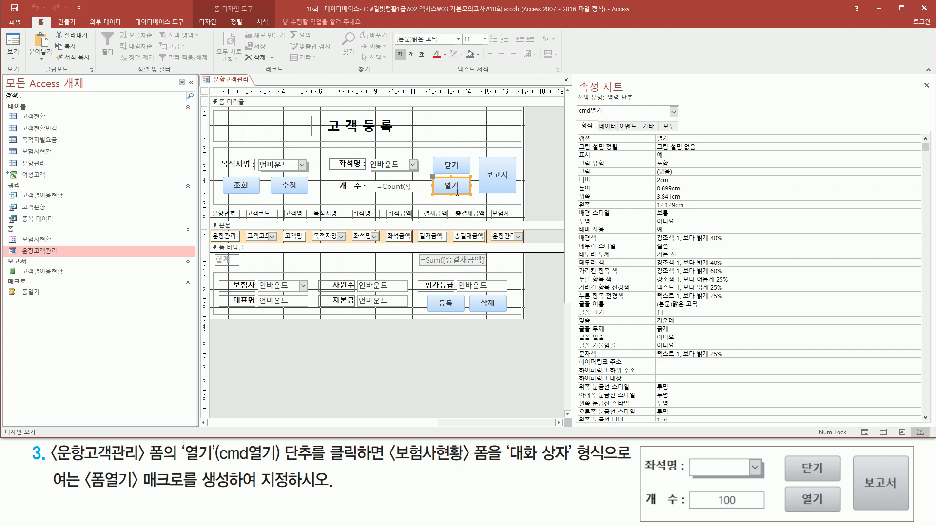
{"action": "mouse_move", "coordinate": [178, 460]}
{"action": "left_mouse_down"}
{"action": "mouse_move", "coordinate": [328, 467]}
{"action": "mouse_move", "coordinate": [379, 441]}
{"action": "mouse_move", "coordinate": [383, 469]}
{"action": "left_mouse_up"}
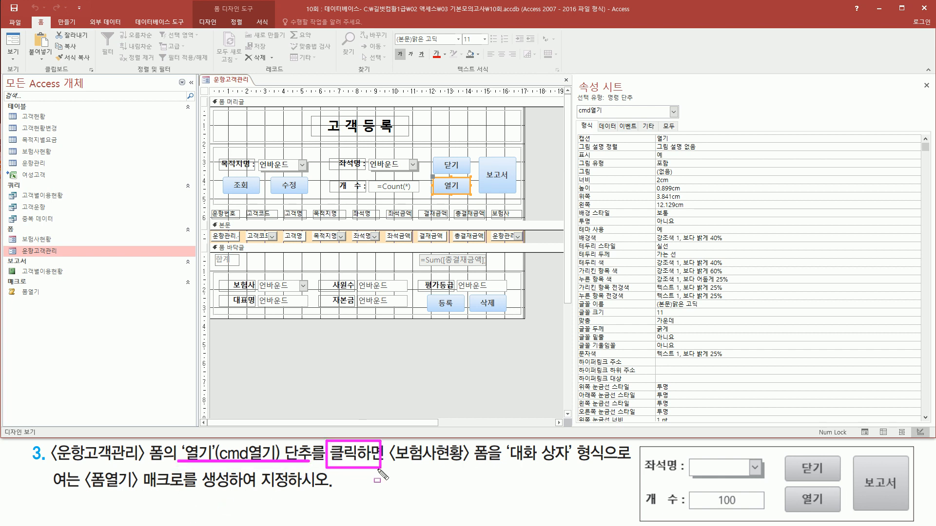
{"action": "mouse_move", "coordinate": [84, 468]}
{"action": "left_mouse_down"}
{"action": "mouse_move", "coordinate": [85, 495]}
{"action": "mouse_move", "coordinate": [186, 498]}
{"action": "mouse_move", "coordinate": [191, 469]}
{"action": "left_mouse_up"}
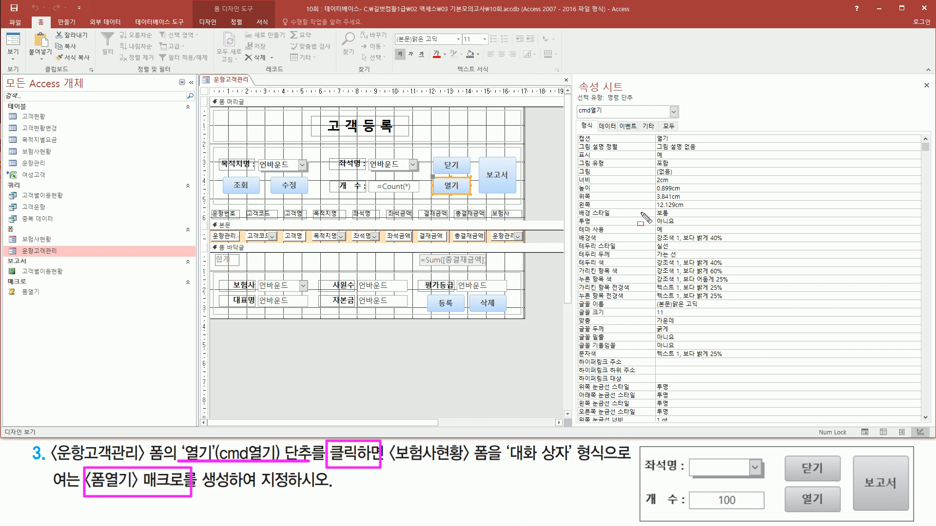
{"action": "mouse_move", "coordinate": [616, 118]}
{"action": "left_mouse_down"}
{"action": "mouse_move", "coordinate": [617, 132]}
{"action": "mouse_move", "coordinate": [638, 133]}
{"action": "left_mouse_up"}
{"action": "left_click", "coordinate": [627, 127]}
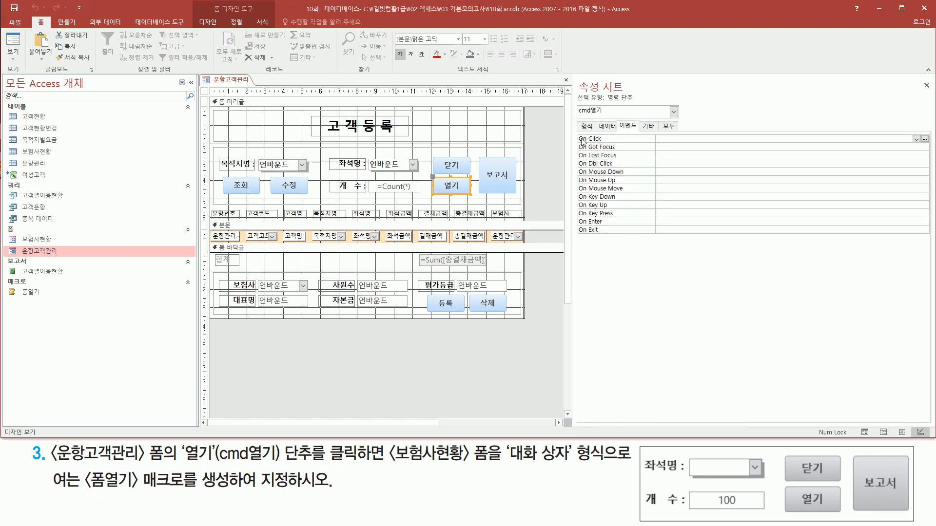
{"action": "left_click_drag", "start_coordinate": [577, 135], "coordinate": [617, 143]}
{"action": "key", "text": "Escape"}
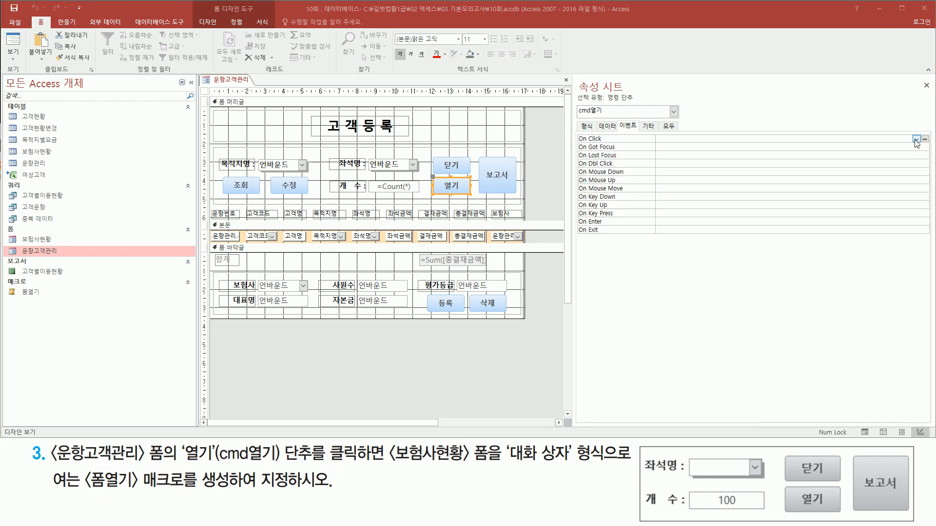
{"action": "left_click", "coordinate": [916, 139]}
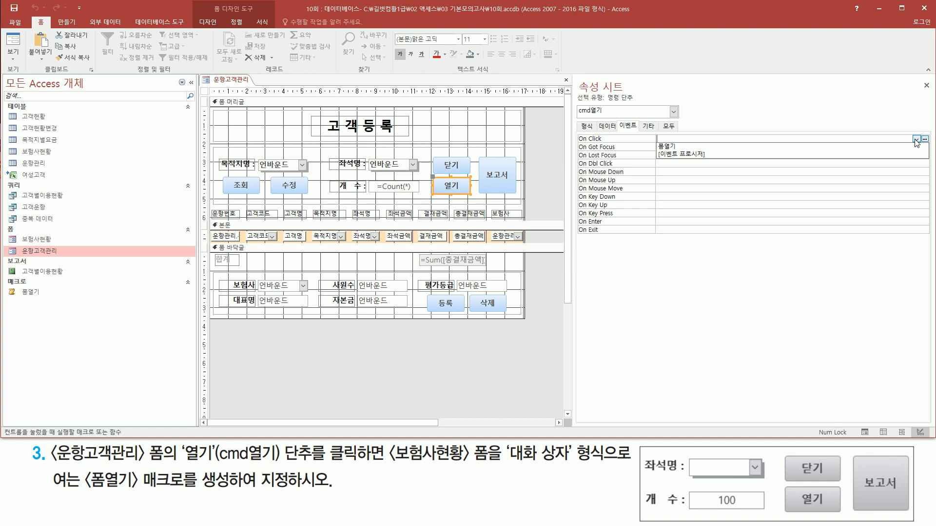
{"action": "left_click", "coordinate": [764, 150]}
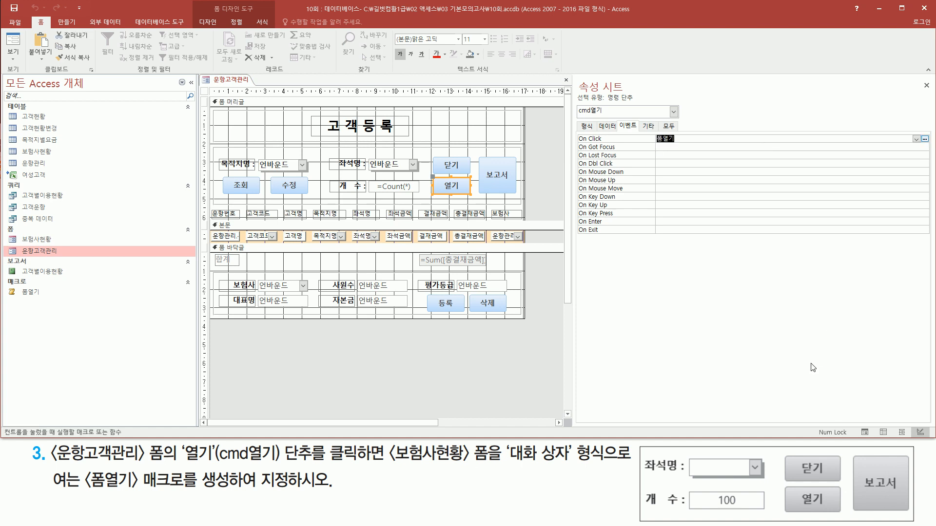
{"action": "left_click_drag", "start_coordinate": [573, 101], "coordinate": [609, 117]}
{"action": "left_click_drag", "start_coordinate": [579, 144], "coordinate": [685, 144]}
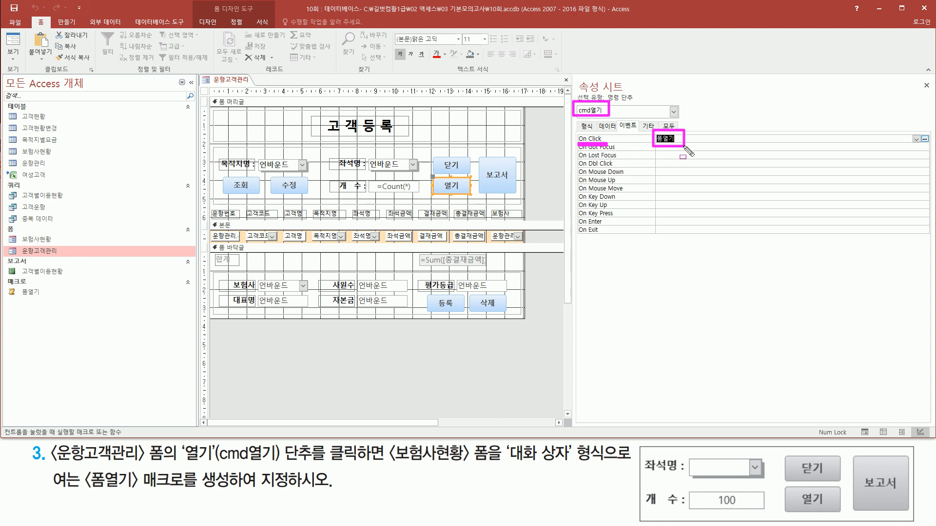
{"action": "key", "text": "Escape"}
{"action": "left_click", "coordinate": [550, 135]}
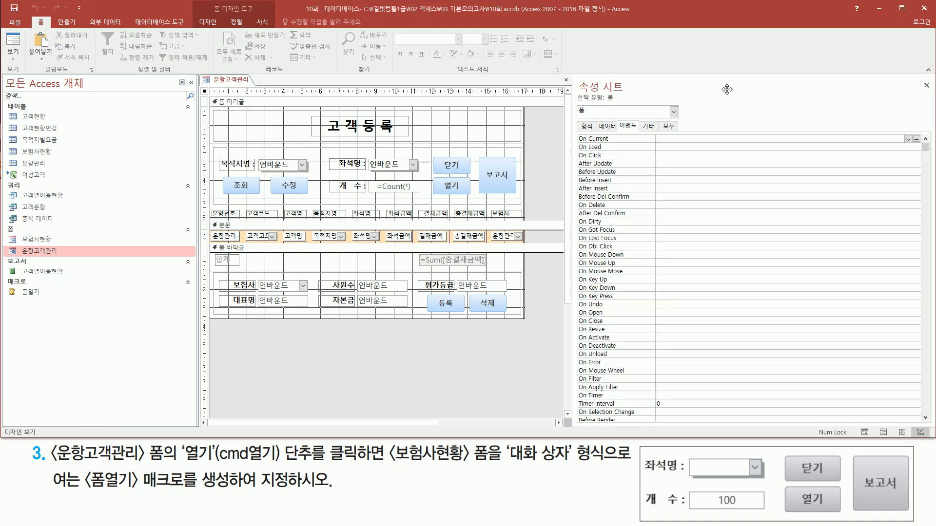
{"action": "left_click", "coordinate": [926, 85]}
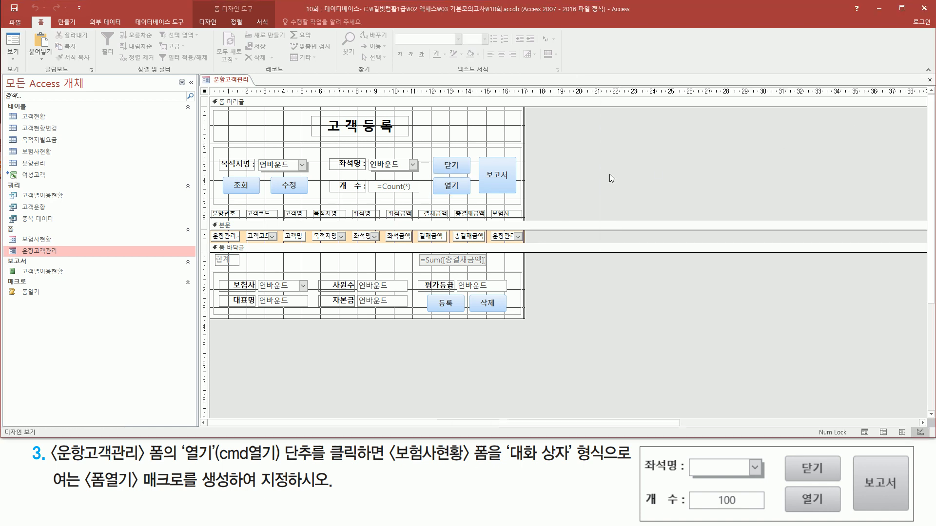
Test the 열기 button in Form view, then close the 보험사현황 dialog form it opens
{"action": "right_click", "coordinate": [566, 132]}
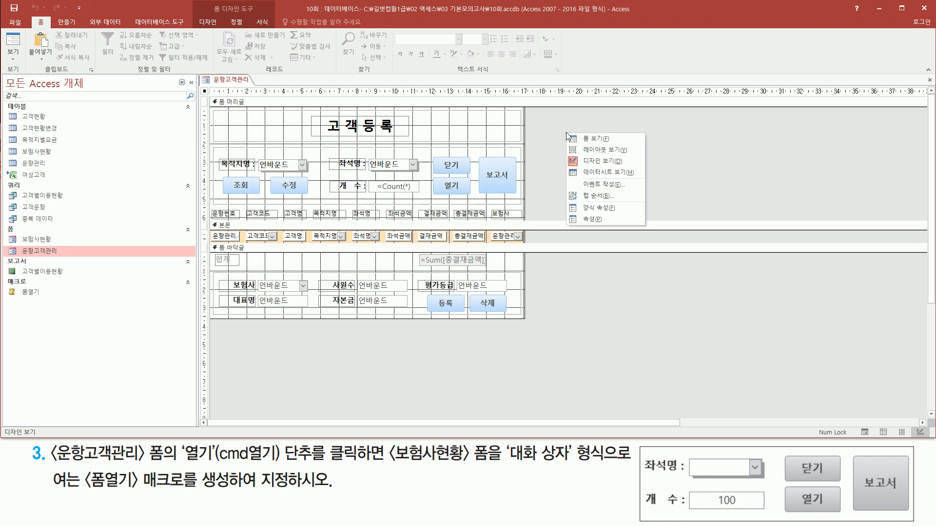
{"action": "left_click", "coordinate": [591, 138]}
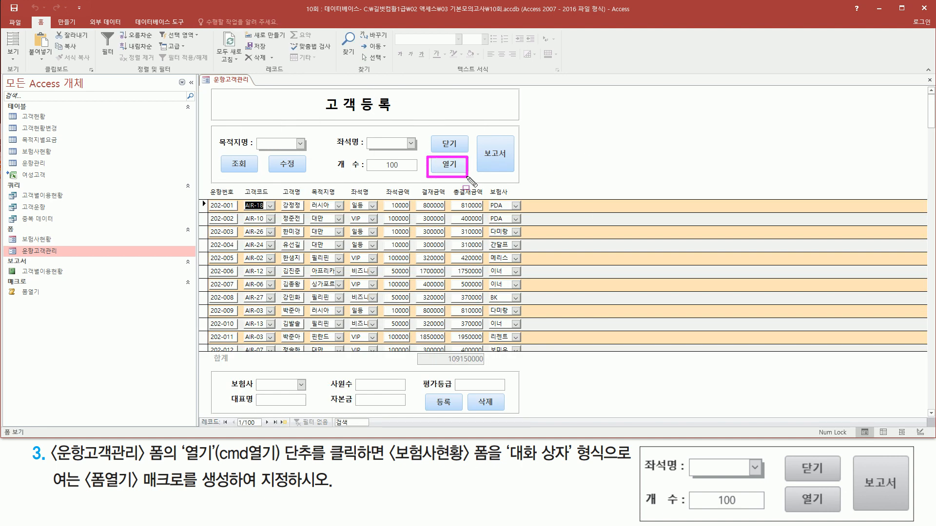
{"action": "left_click", "coordinate": [445, 168]}
{"action": "left_click", "coordinate": [445, 169]}
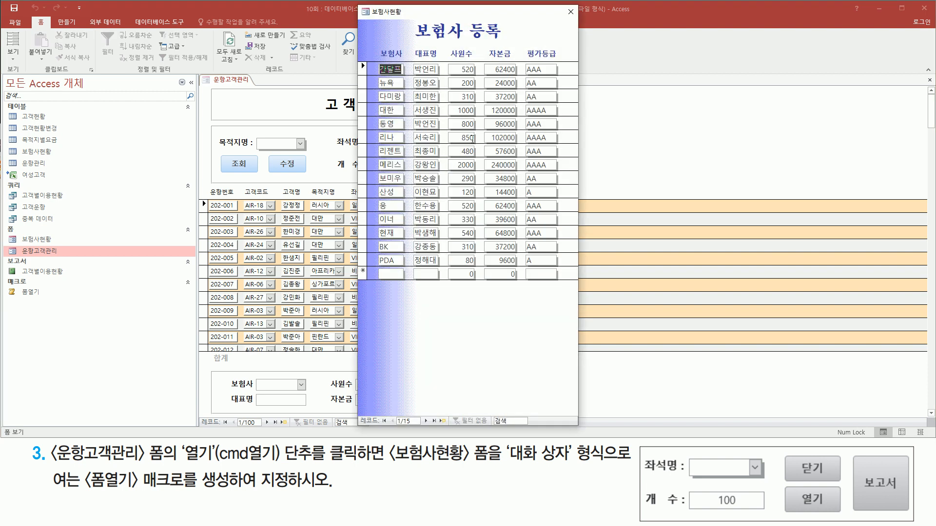
{"action": "mouse_move", "coordinate": [359, 7]}
{"action": "left_mouse_down"}
{"action": "mouse_move", "coordinate": [405, 314]}
{"action": "mouse_move", "coordinate": [556, 429]}
{"action": "mouse_move", "coordinate": [581, 430]}
{"action": "left_mouse_up"}
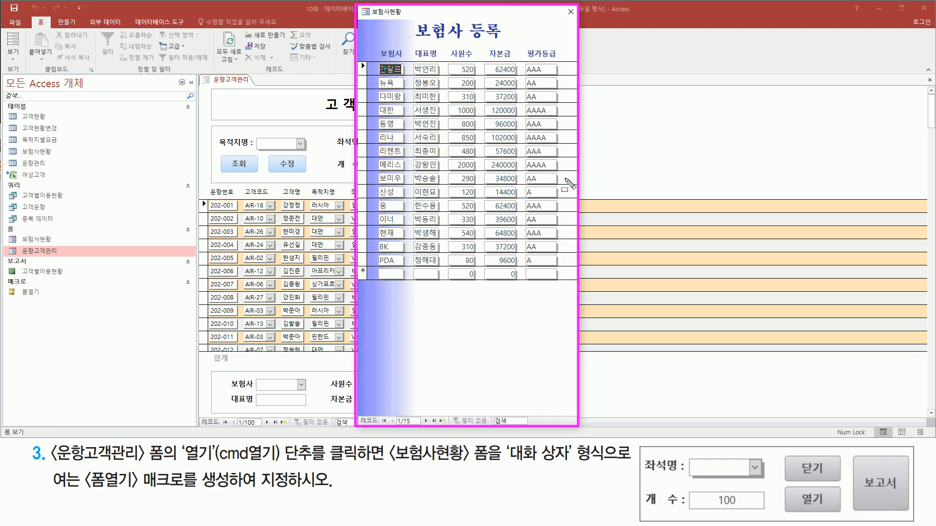
{"action": "key", "text": "Escape"}
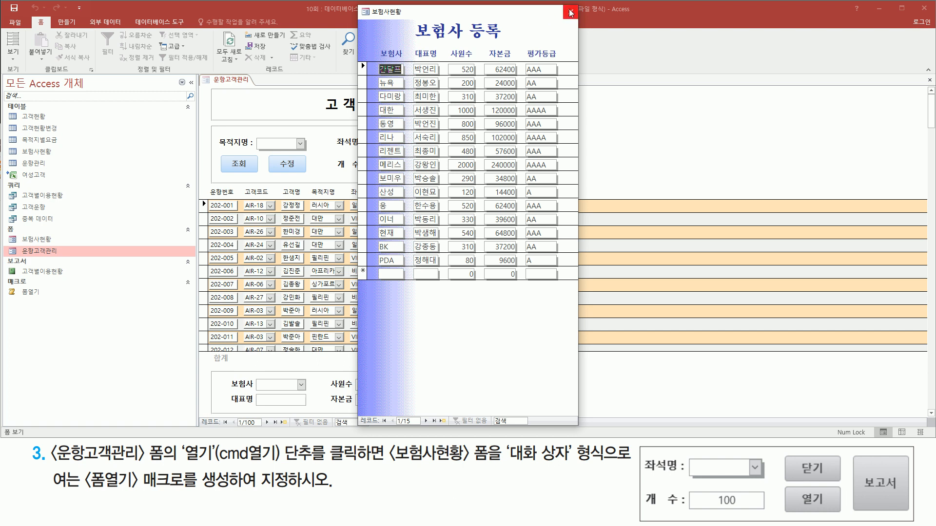
{"action": "left_click", "coordinate": [570, 12]}
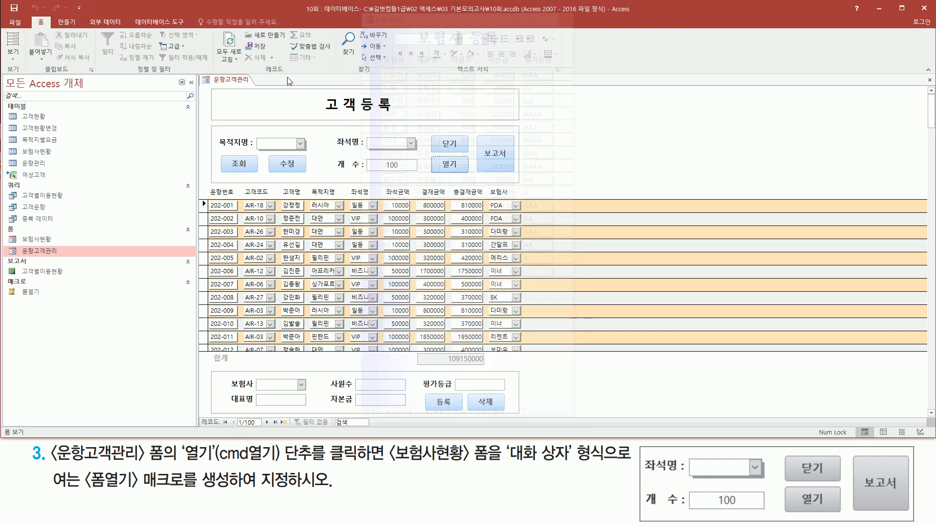
Close the 운항고객관리 form and save its design changes
{"action": "right_click", "coordinate": [235, 81]}
{"action": "left_click", "coordinate": [258, 98]}
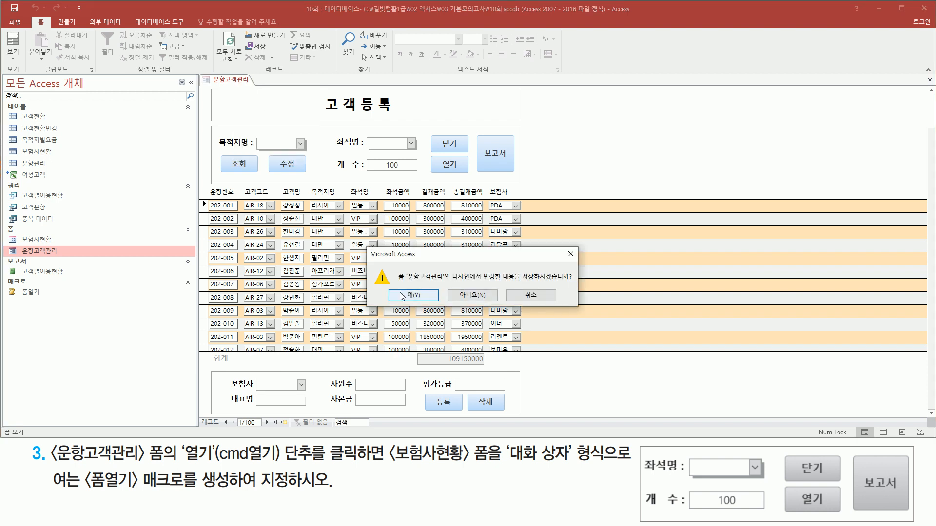
{"action": "left_click", "coordinate": [422, 302]}
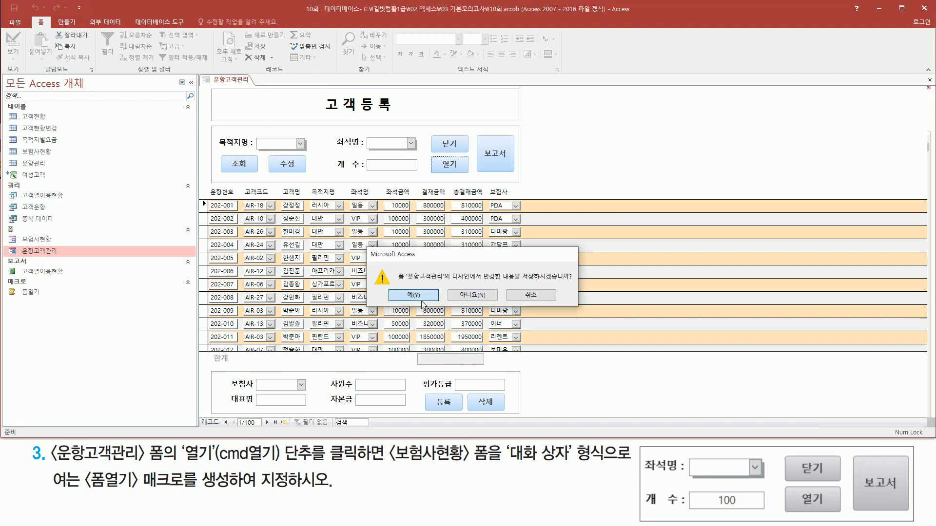